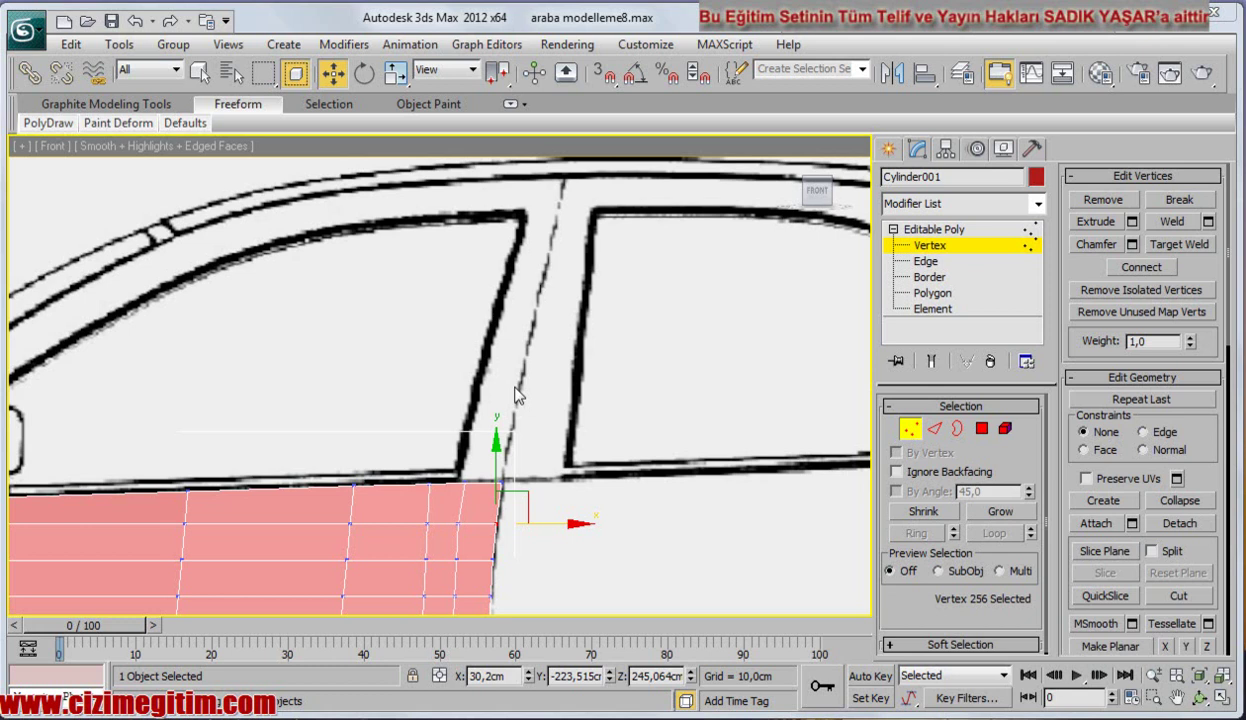
# Shift-drag the door's top front corner edge upward to extrude a new polygon along the pillar.
pyautogui.moveTo(448, 378); pyautogui.dragTo(458, 343, button='middle')
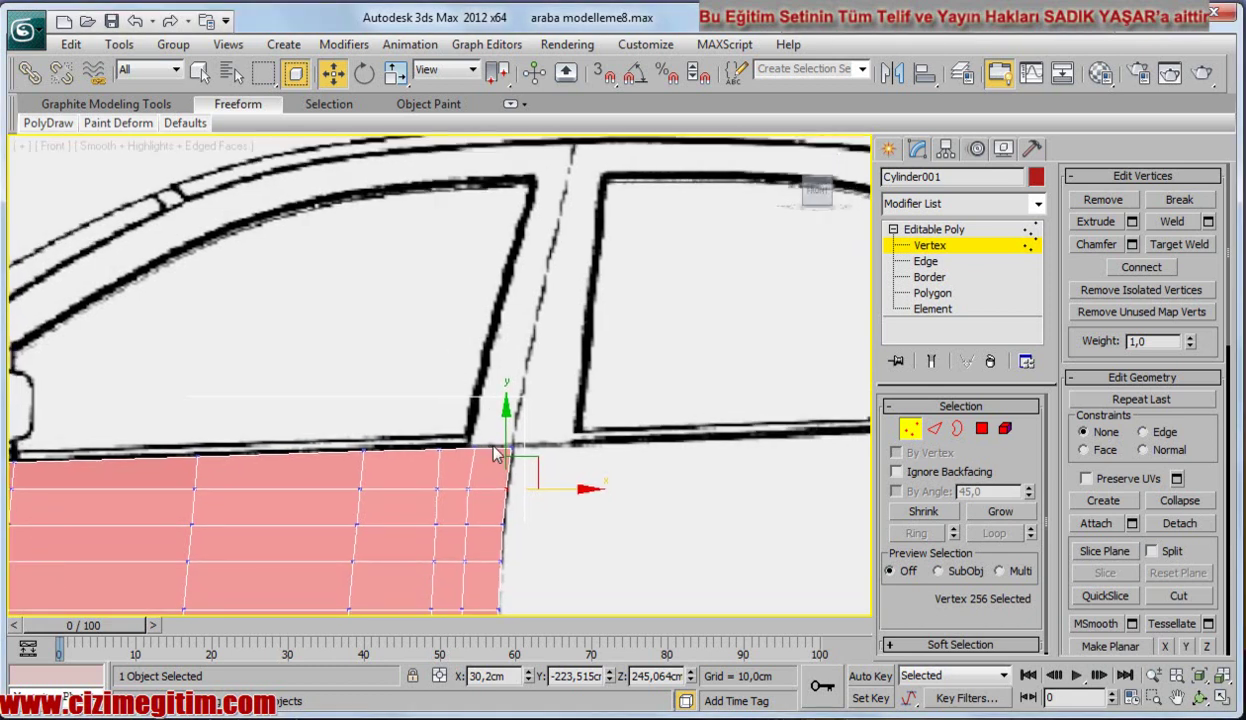
pyautogui.press('2')
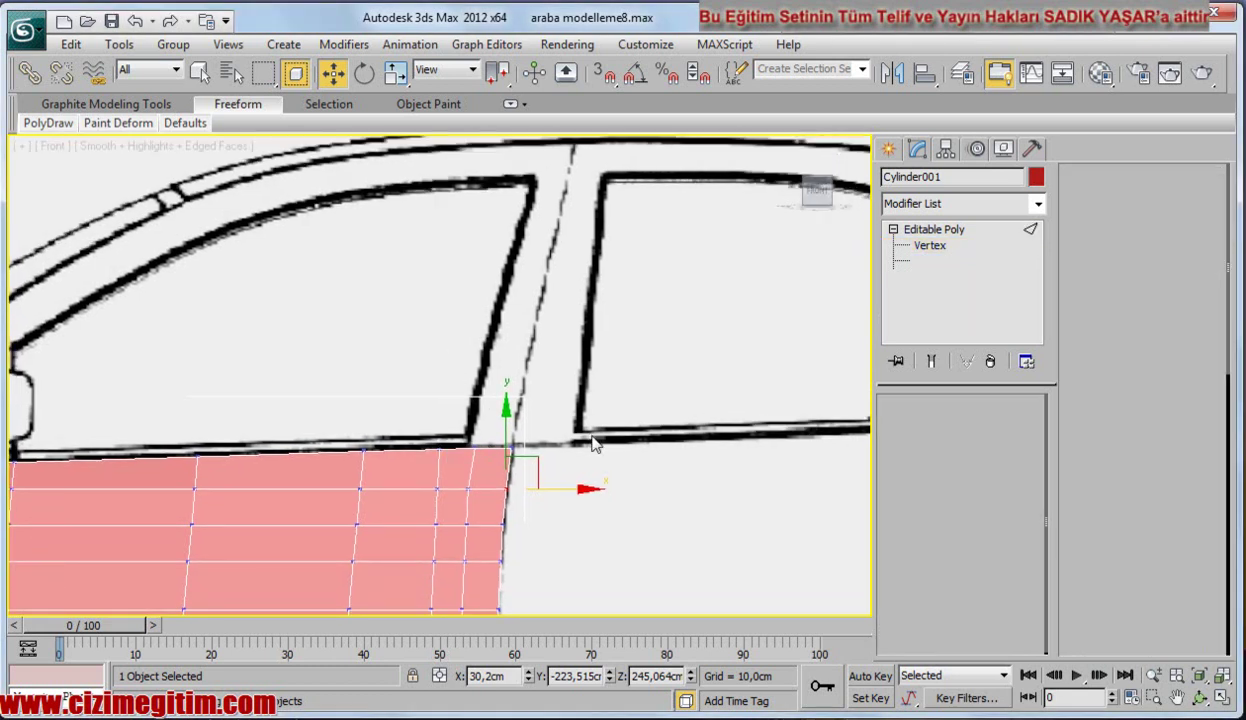
pyautogui.click(490, 430)
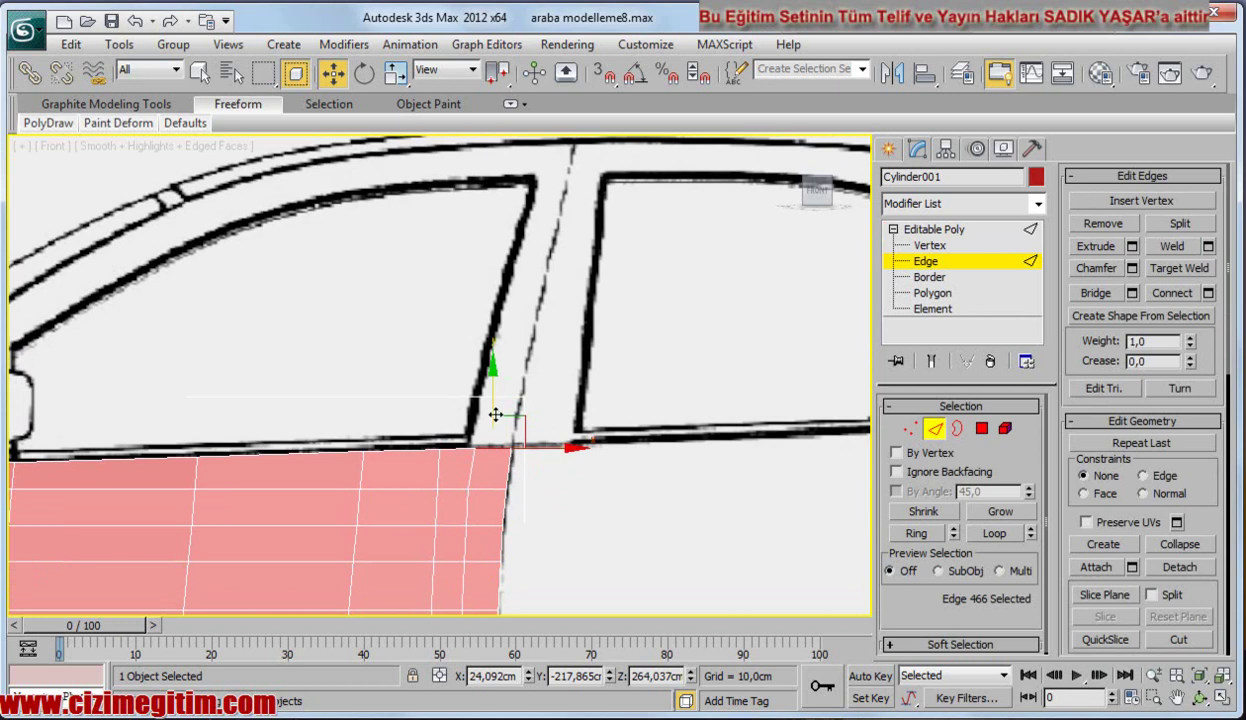
pyautogui.keyDown('shift'); pyautogui.moveTo(495, 414); pyautogui.dragTo(506, 352); pyautogui.keyUp('shift')
pyautogui.scroll(1, 440, 372)
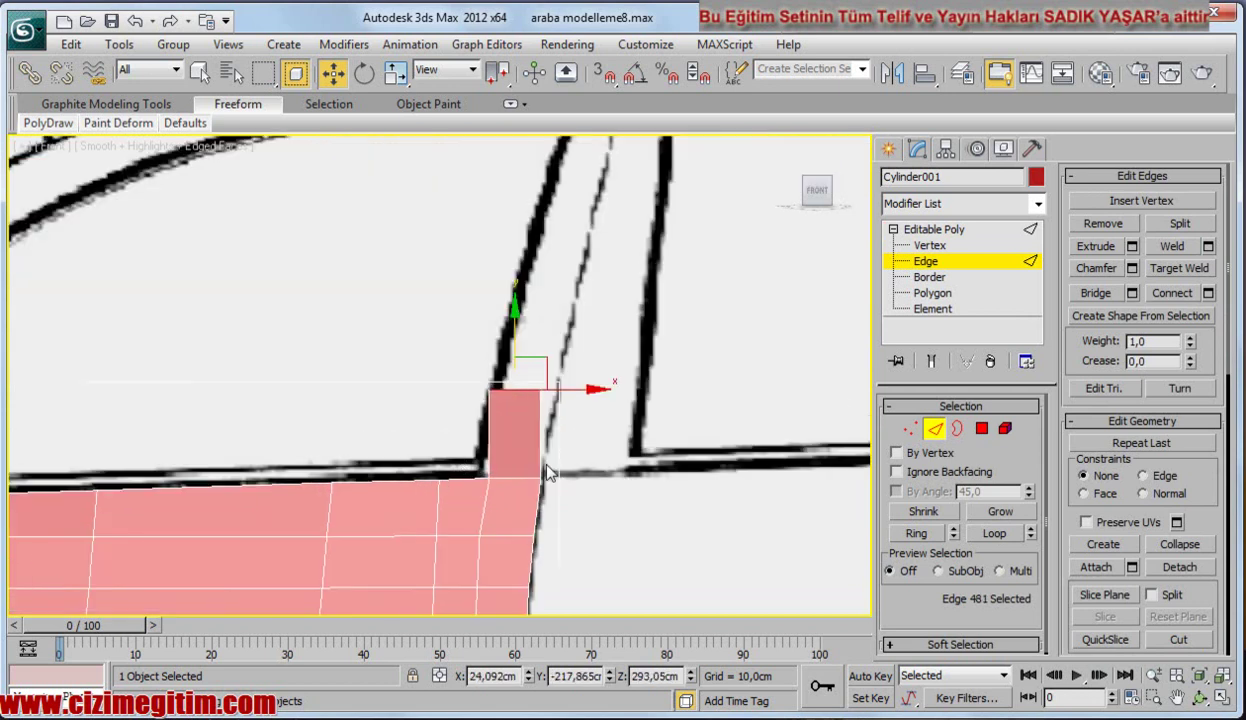
# Nudge the new polygon's corner vertex left onto the pillar line and select its two top vertices.
pyautogui.click(933, 257)
pyautogui.click(930, 245)
pyautogui.click(495, 489)
pyautogui.moveTo(549, 481); pyautogui.dragTo(544, 481)
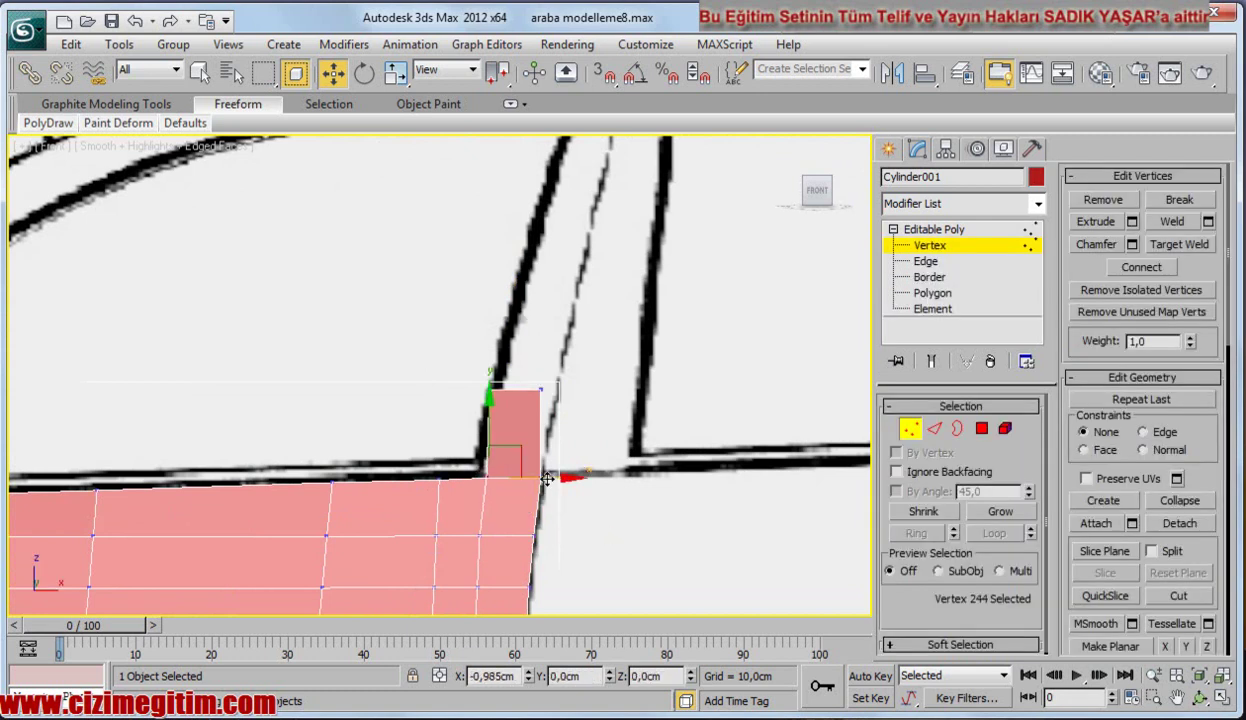
pyautogui.moveTo(474, 366)
pyautogui.mouseDown()
pyautogui.moveTo(590, 405)
pyautogui.moveTo(604, 389)
pyautogui.mouseUp()
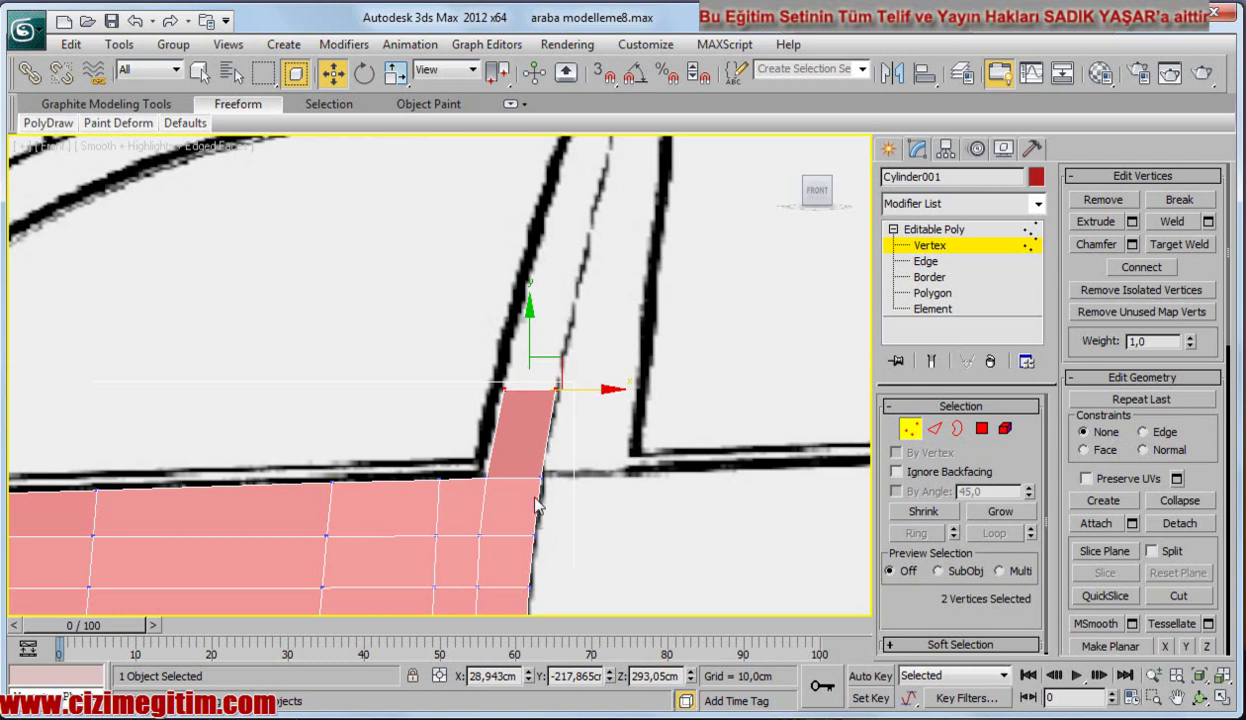
# In the Left view, pull the selected top vertices inward onto the windshield pillar.
pyautogui.press('l')
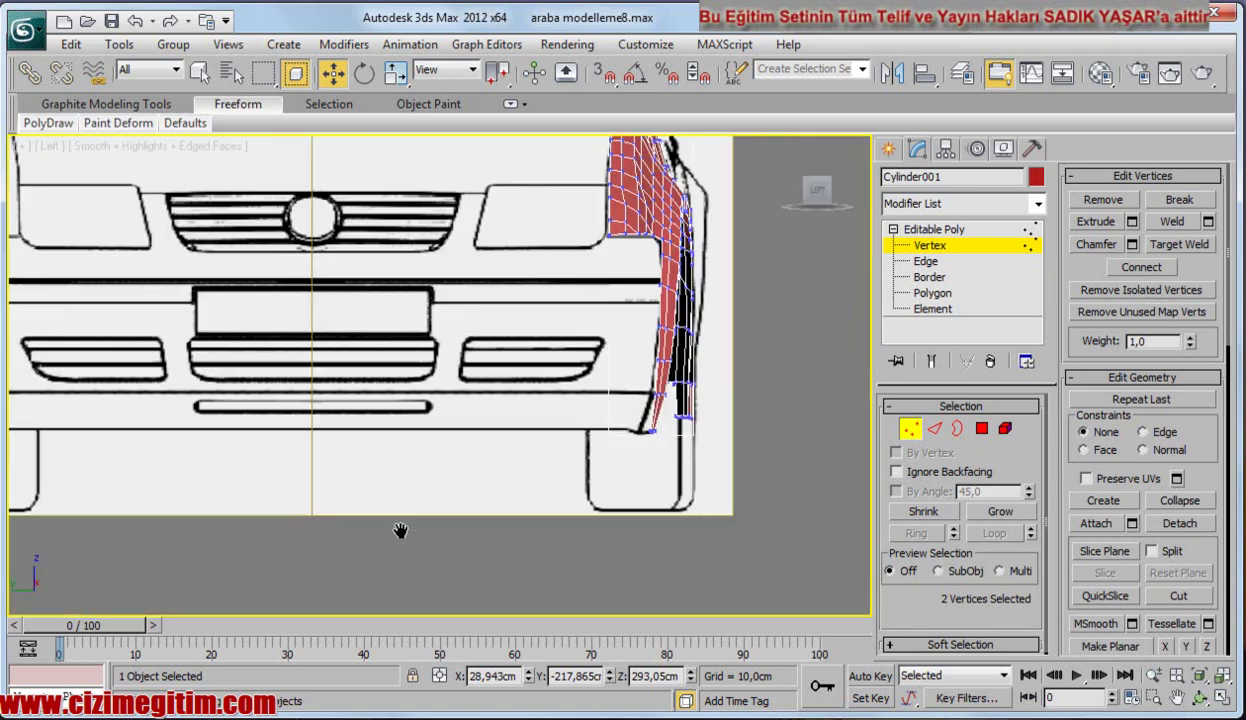
pyautogui.scroll(3, 540, 380)
pyautogui.scroll(2, 600, 405)
pyautogui.moveTo(700, 455); pyautogui.dragTo(668, 430, button='middle')
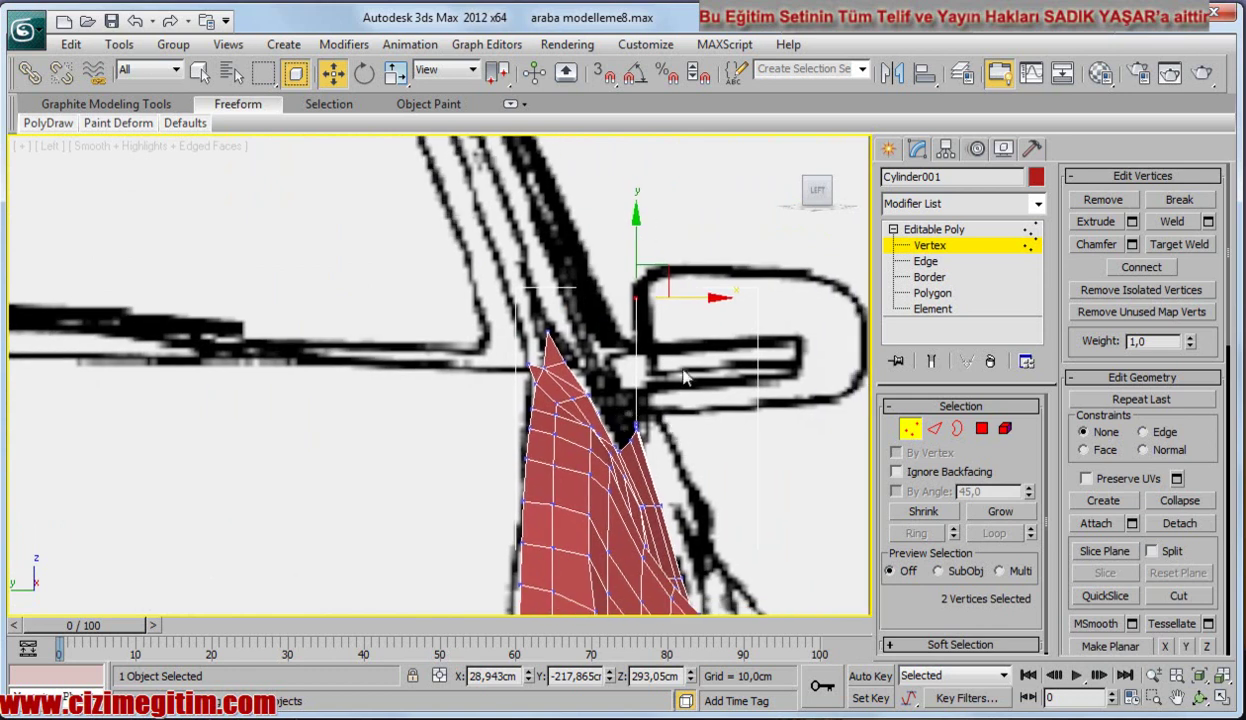
pyautogui.moveTo(700, 302); pyautogui.dragTo(635, 294)
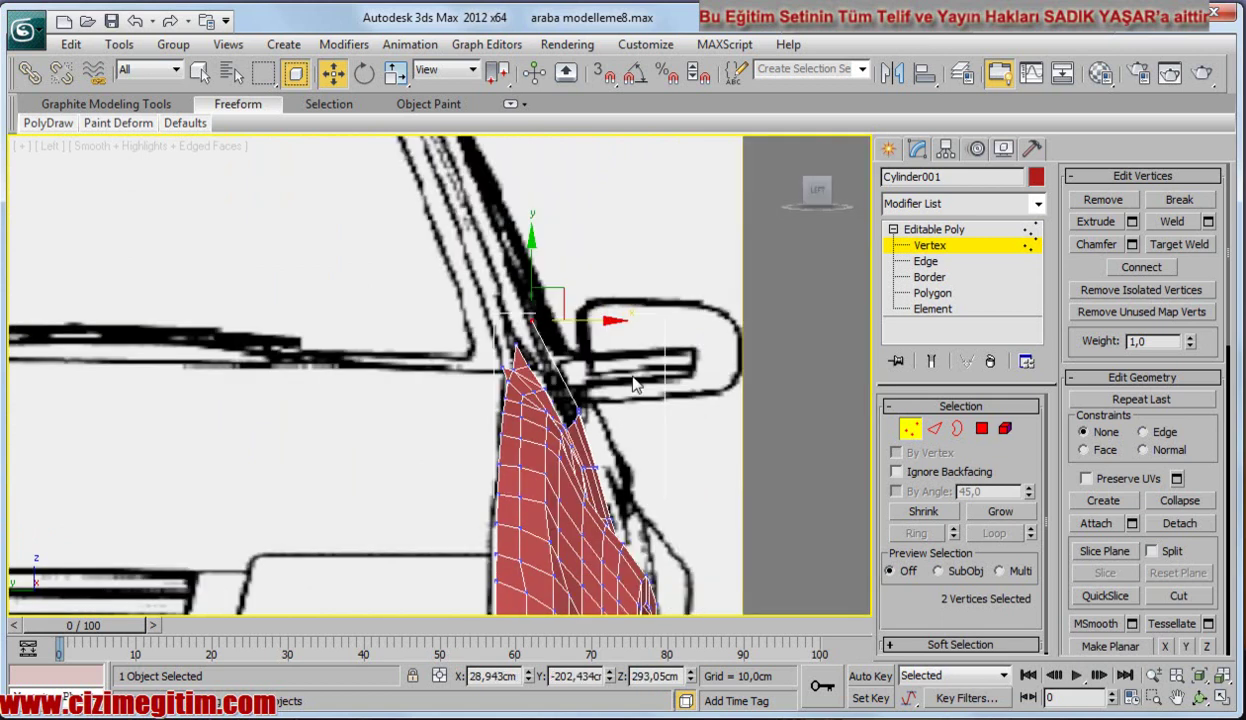
pyautogui.moveTo(634, 294); pyautogui.dragTo(575, 310, button='middle')
pyautogui.moveTo(476, 388)
pyautogui.mouseDown(button='middle')
pyautogui.moveTo(453, 487)
pyautogui.moveTo(455, 355)
pyautogui.moveTo(413, 425)
pyautogui.mouseUp(button='middle')
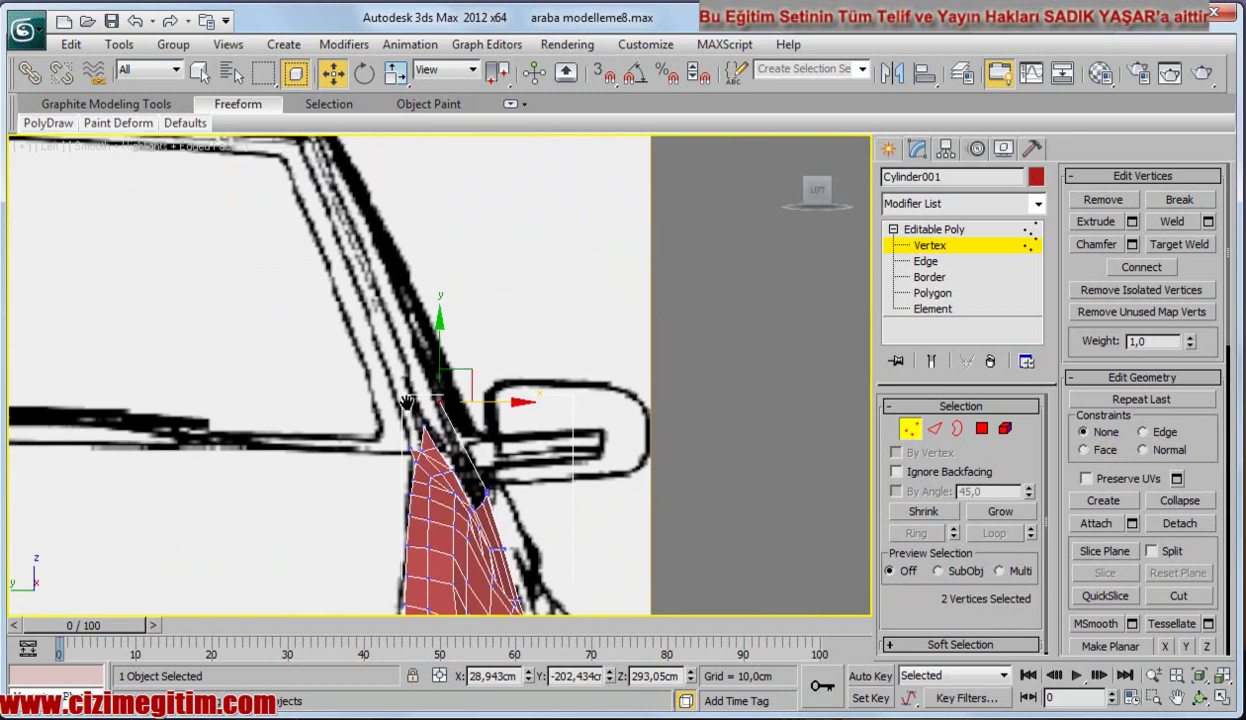
# In the Top view, nudge the top vertices about 1.9 cm right to match the blueprint outline.
pyautogui.press('t')
pyautogui.scroll(-3, 361, 429)
pyautogui.moveTo(601, 228)
pyautogui.mouseDown(button='middle')
pyautogui.moveTo(567, 386)
pyautogui.moveTo(605, 522)
pyautogui.mouseUp(button='middle')
pyautogui.scroll(2, 605, 522)
pyautogui.scroll(1, 640, 495)
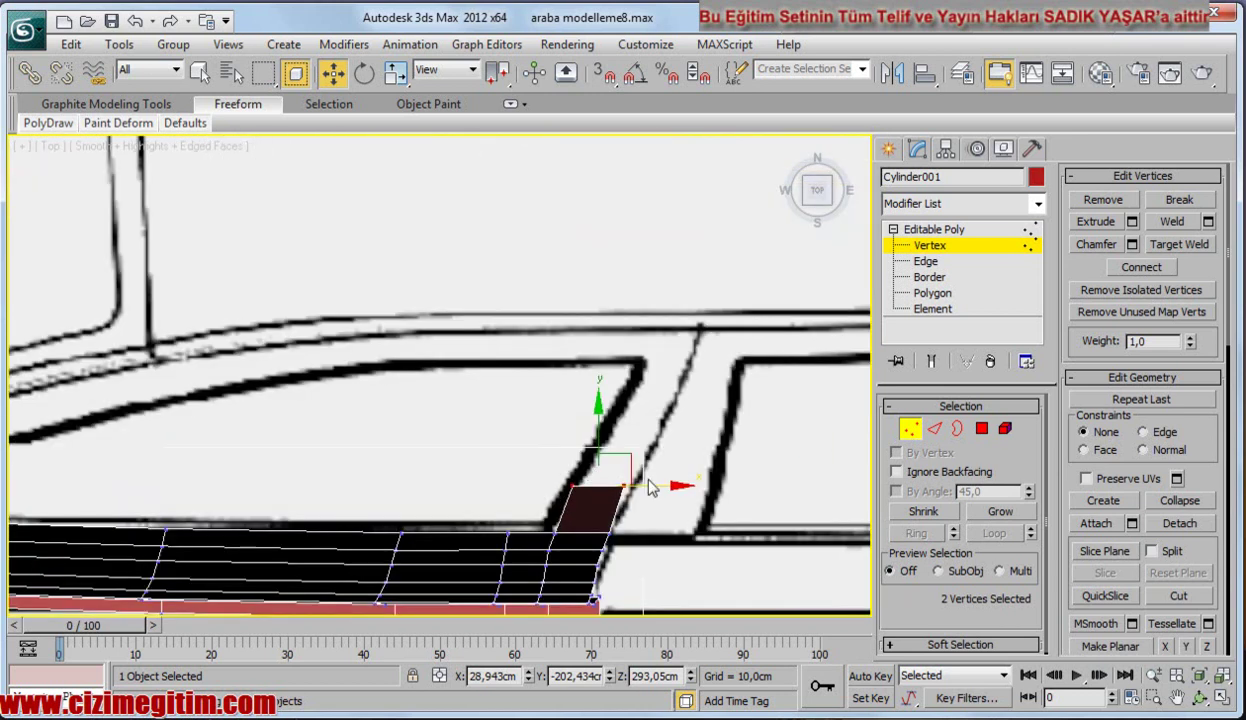
pyautogui.moveTo(657, 487); pyautogui.dragTo(669, 487)
# In the Front view, nudge the top vertices slightly left onto the door pillar line.
pyautogui.press('f')
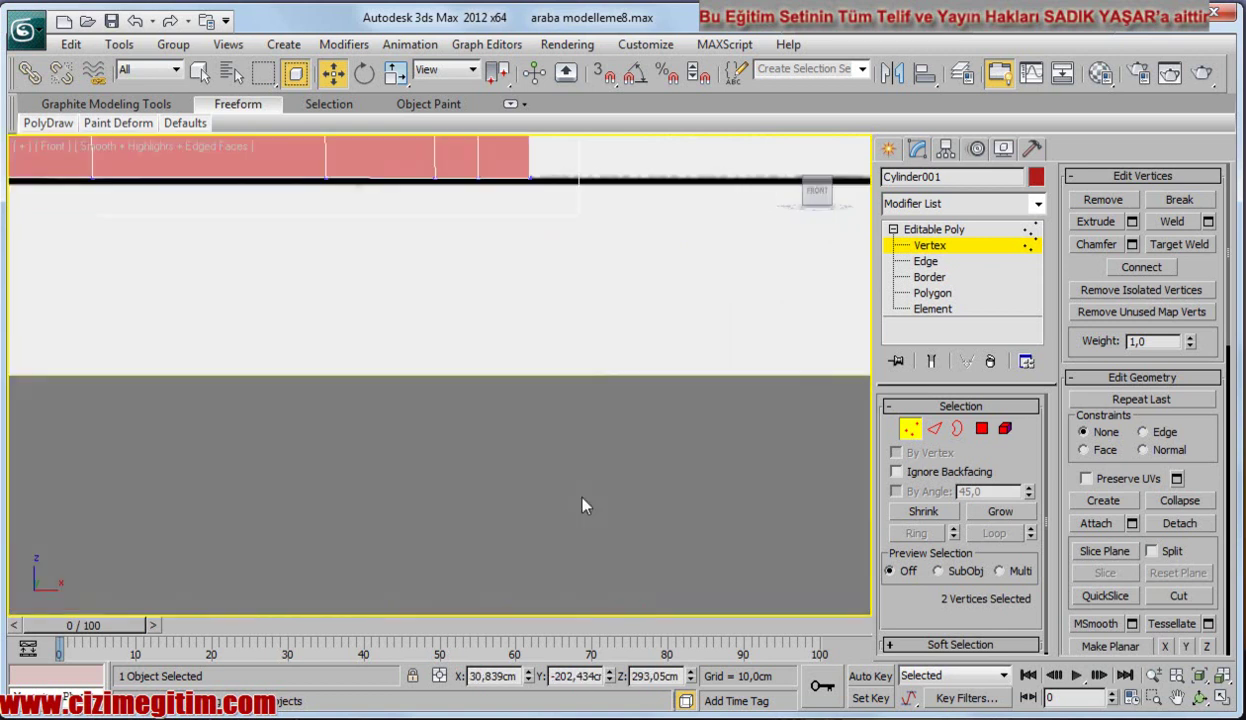
pyautogui.scroll(1, 545, 296)
pyautogui.scroll(3, 532, 290)
pyautogui.moveTo(532, 290); pyautogui.dragTo(507, 387, button='middle')
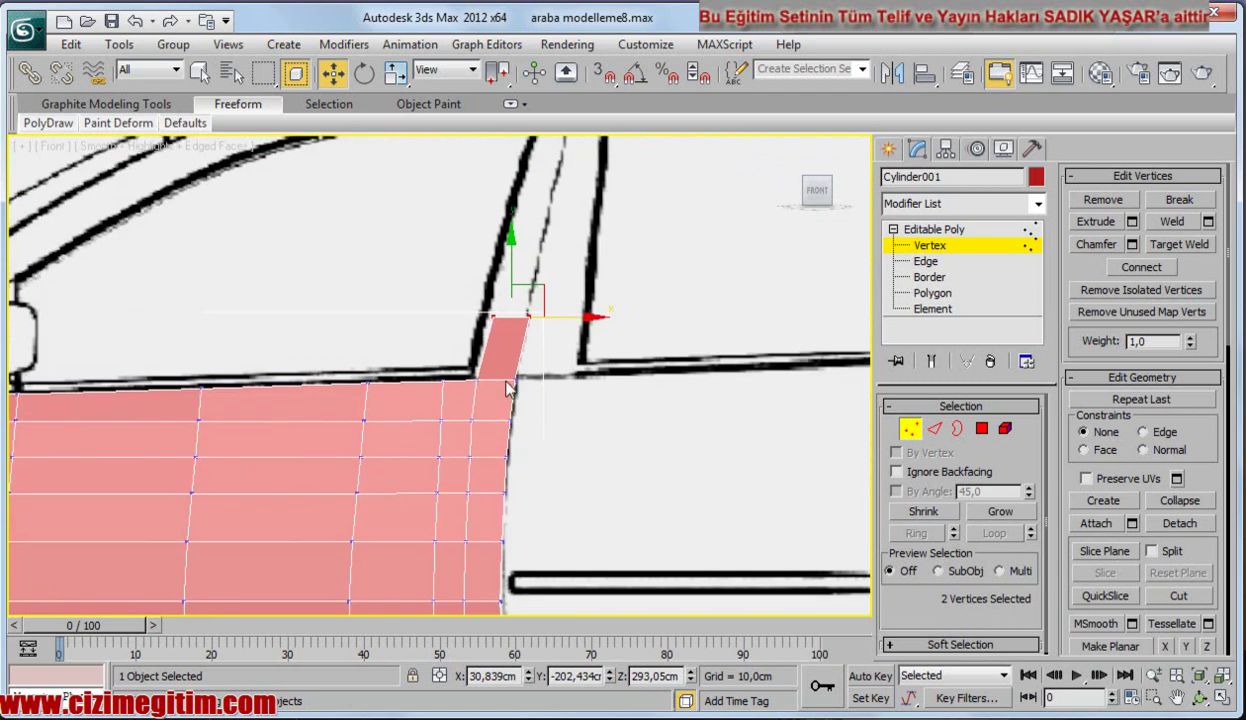
pyautogui.moveTo(577, 316); pyautogui.dragTo(575, 316)
# Try Shift-cloning the vertices up the pillar, undo it, and return to Edge level.
pyautogui.scroll(-3, 453, 251)
pyautogui.scroll(2, 460, 260)
pyautogui.moveTo(470, 295); pyautogui.dragTo(458, 232, button='middle')
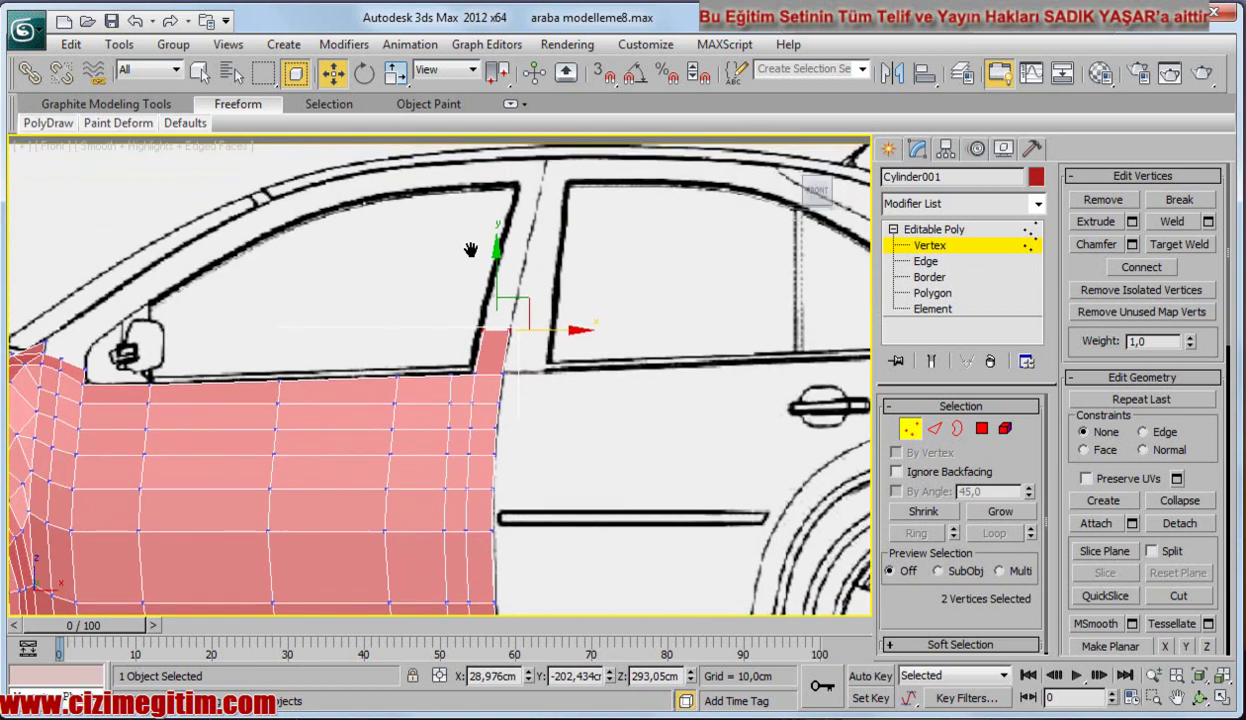
pyautogui.scroll(2, 490, 345)
pyautogui.moveTo(512, 332); pyautogui.dragTo(508, 371, button='middle')
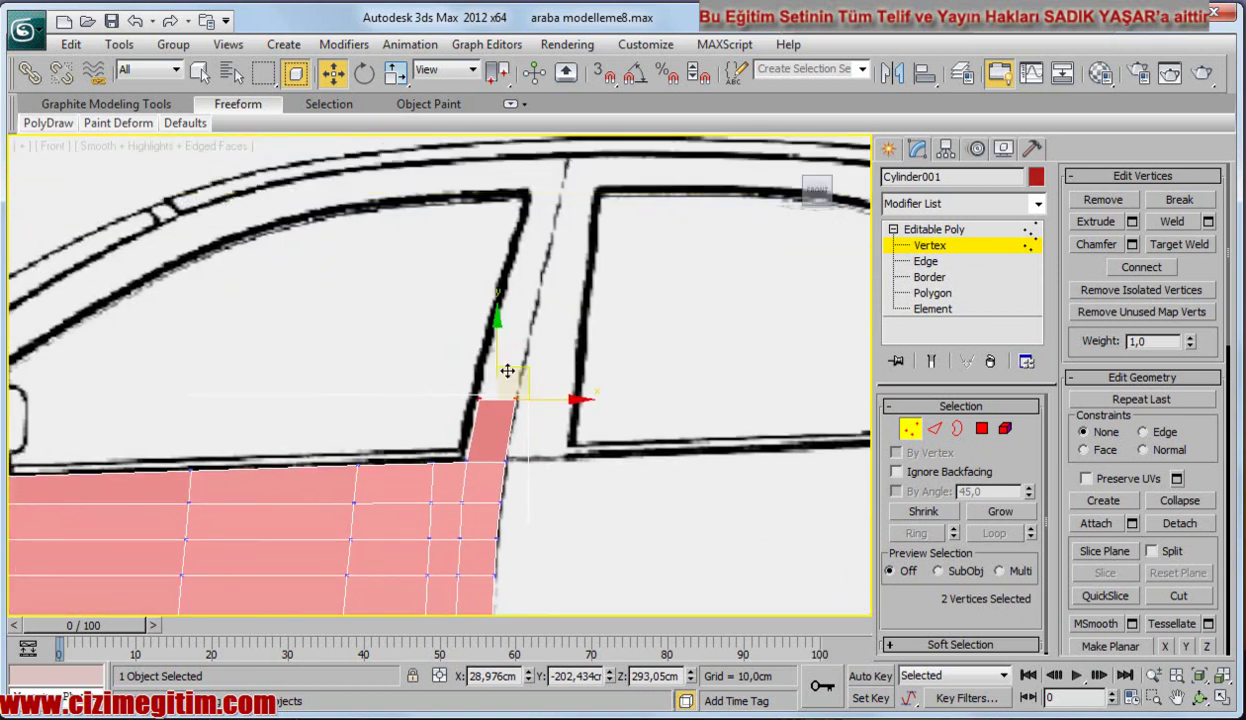
pyautogui.moveTo(511, 368); pyautogui.dragTo(521, 343)
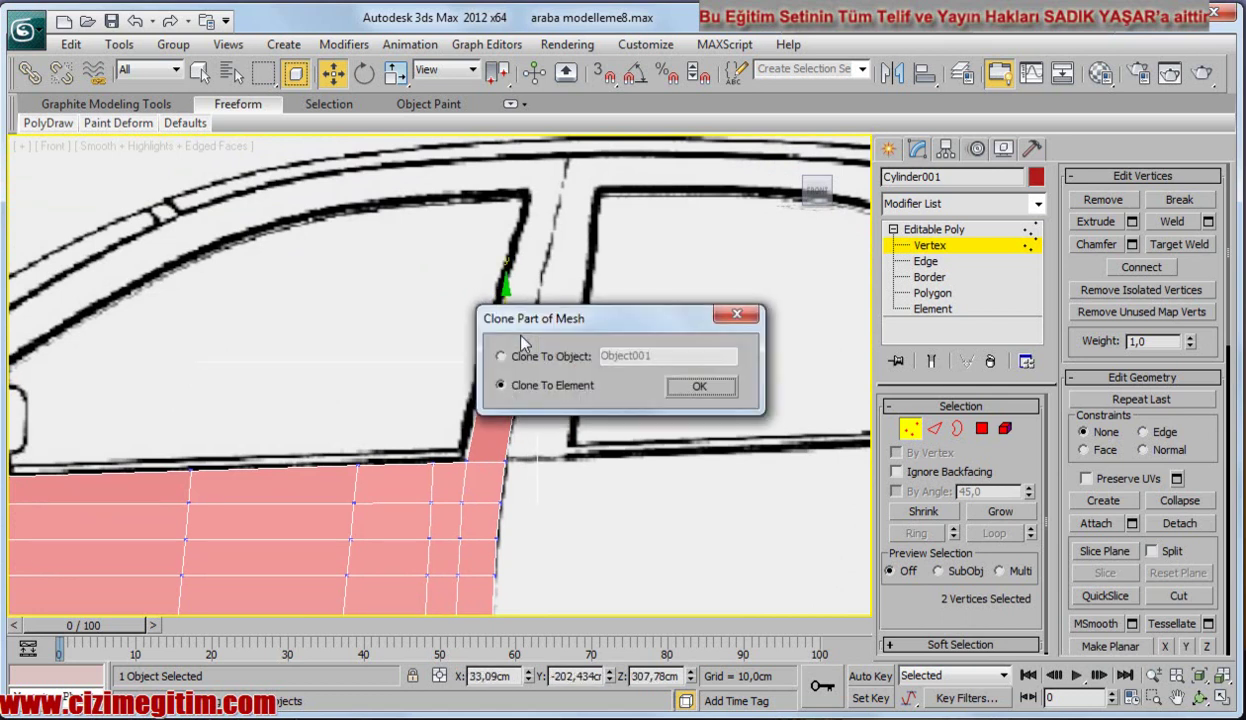
pyautogui.click(700, 390)
pyautogui.hotkey('ctrl', 'z')
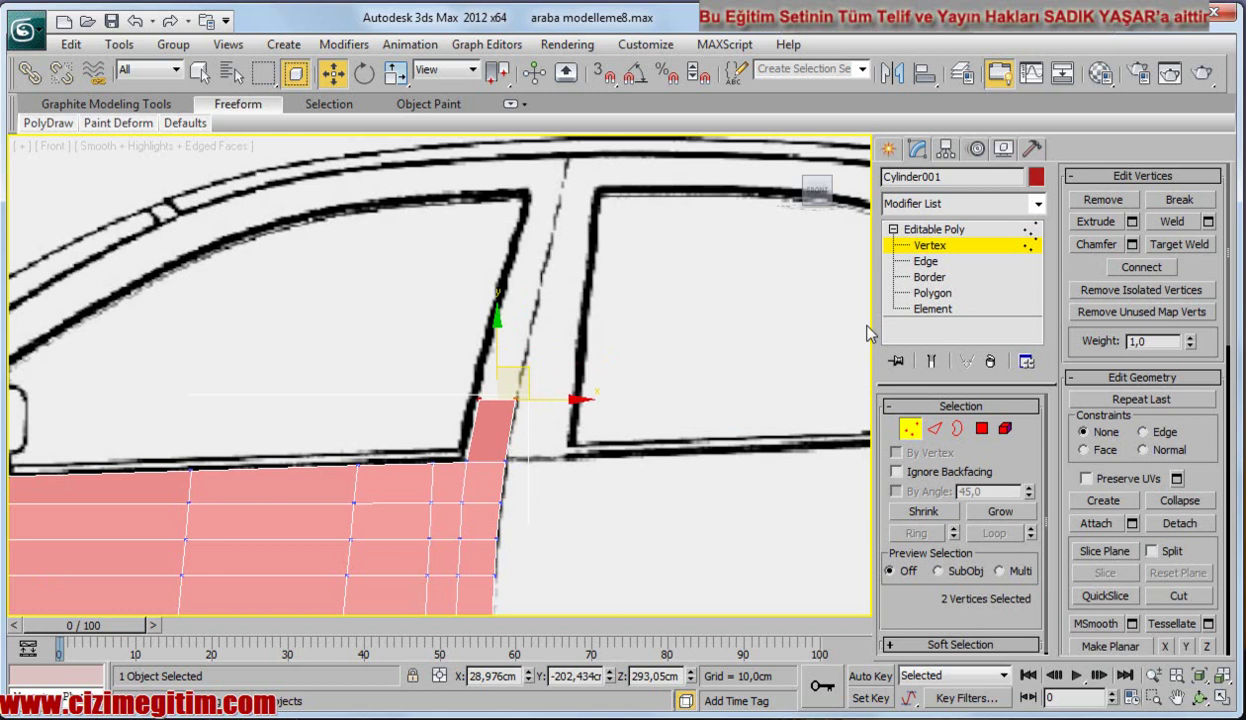
pyautogui.press('2')
pyautogui.scroll(2, 540, 357)
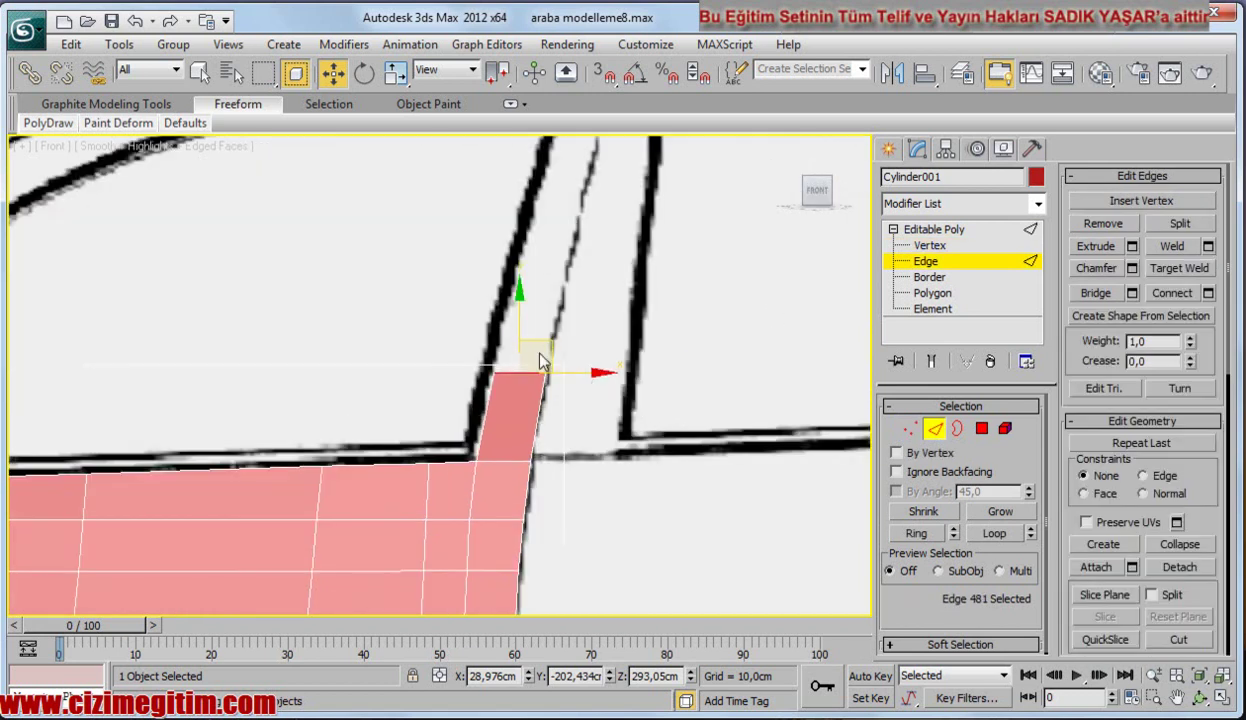
# Extrude a new polygon further up the pillar and move its top edge inward toward the windshield.
pyautogui.keyDown('shift'); pyautogui.moveTo(537, 372); pyautogui.dragTo(561, 257); pyautogui.keyUp('shift')
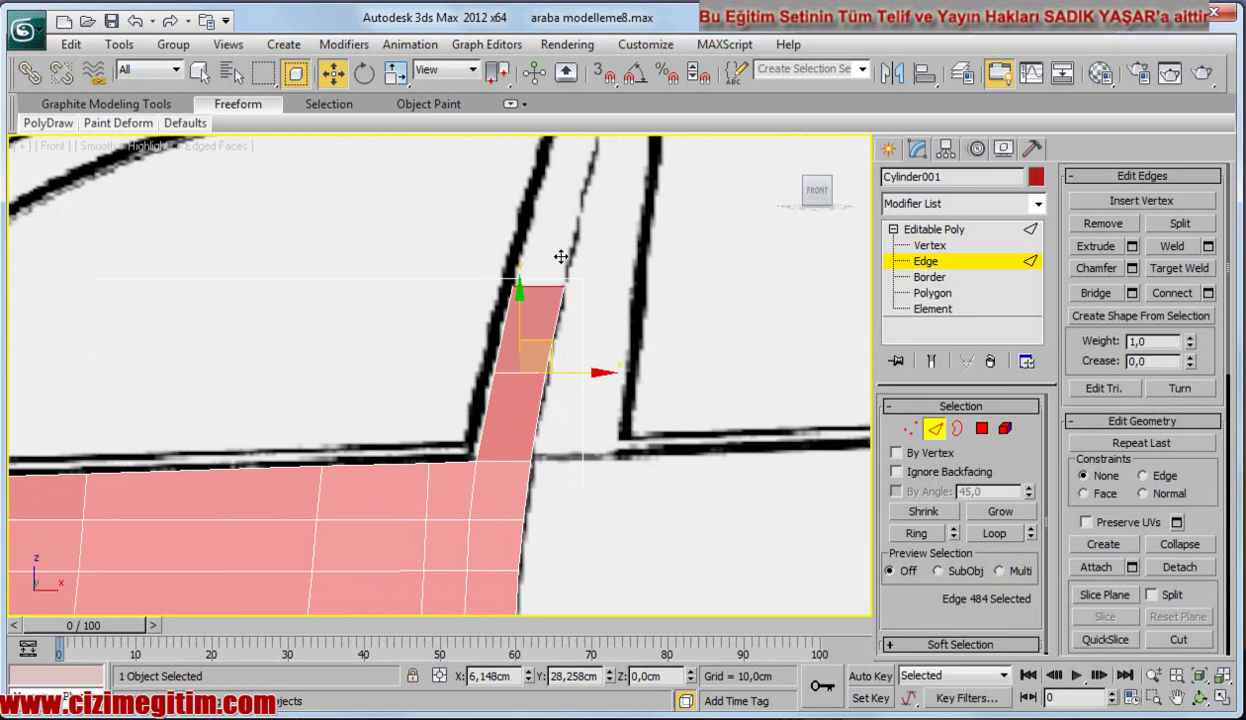
pyautogui.moveTo(568, 347); pyautogui.dragTo(538, 443, button='middle')
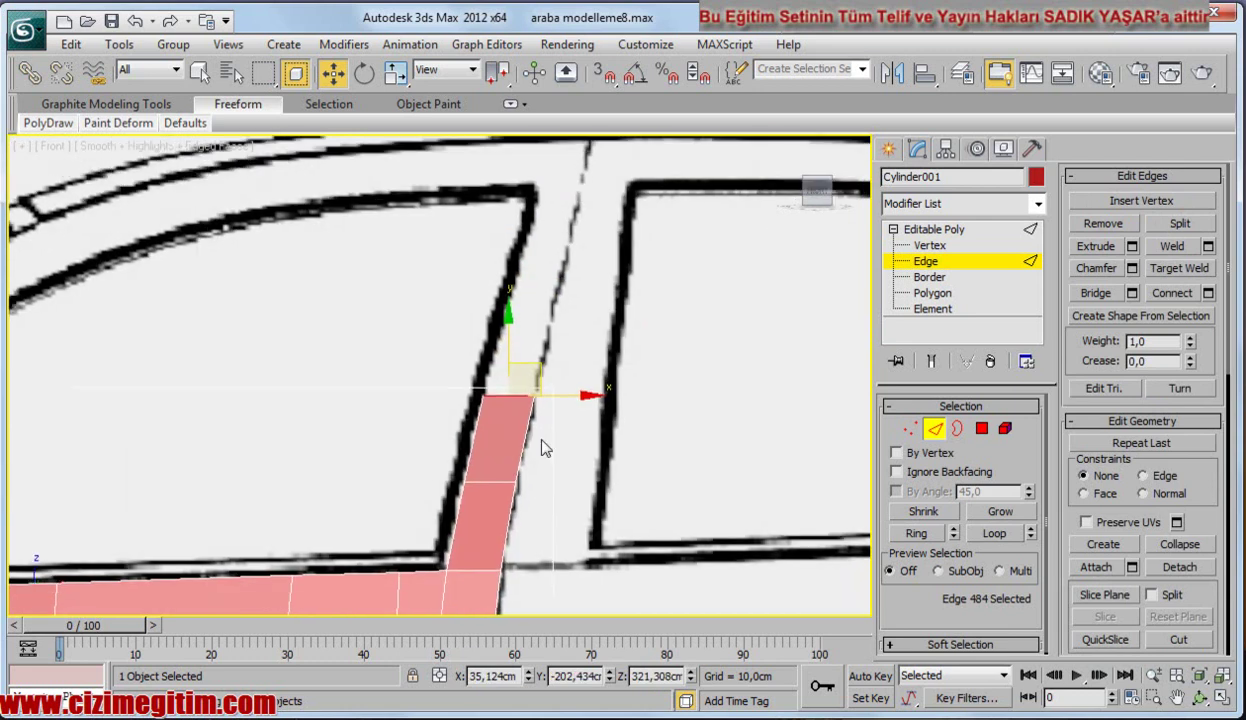
pyautogui.scroll(-3, 541, 448)
pyautogui.scroll(-3, 570, 389)
pyautogui.scroll(-3, 467, 411)
pyautogui.scroll(-3, 596, 334)
pyautogui.scroll(2, 596, 334)
pyautogui.scroll(2, 630, 305)
pyautogui.scroll(2, 670, 285)
pyautogui.moveTo(660, 288); pyautogui.dragTo(648, 288)
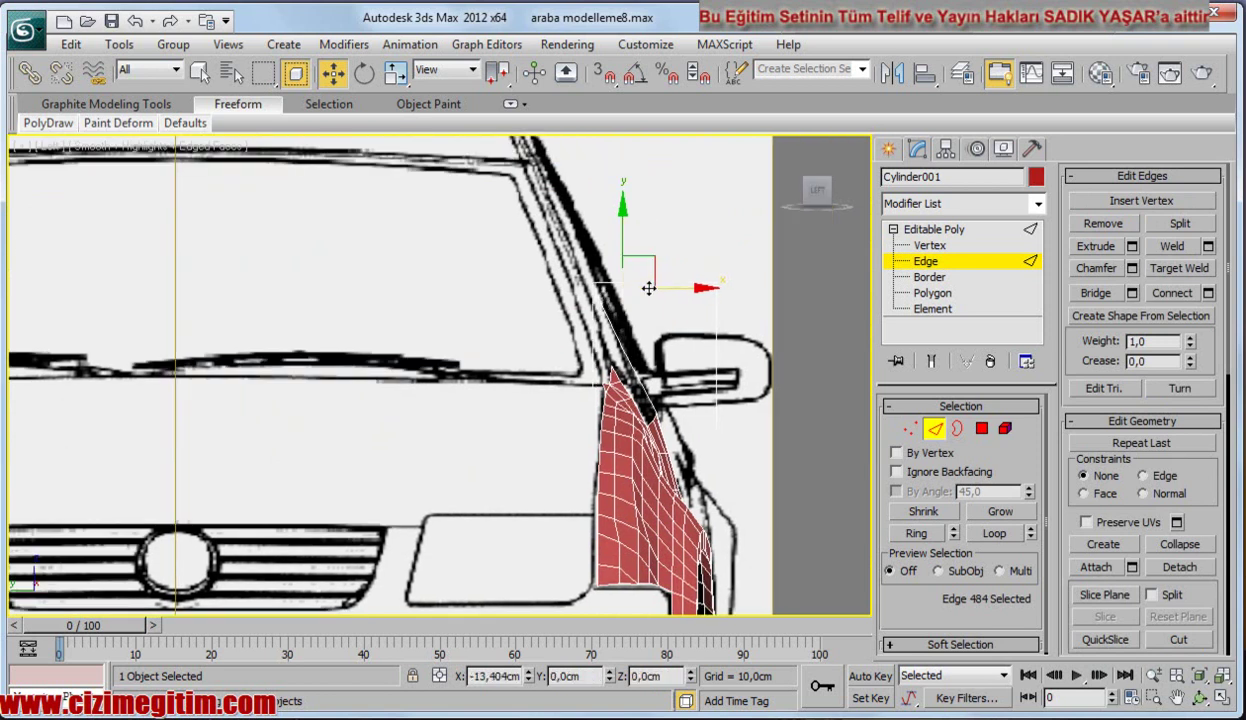
# In the Top view, nudge the new top edge slightly right.
pyautogui.scroll(-2, 604, 376)
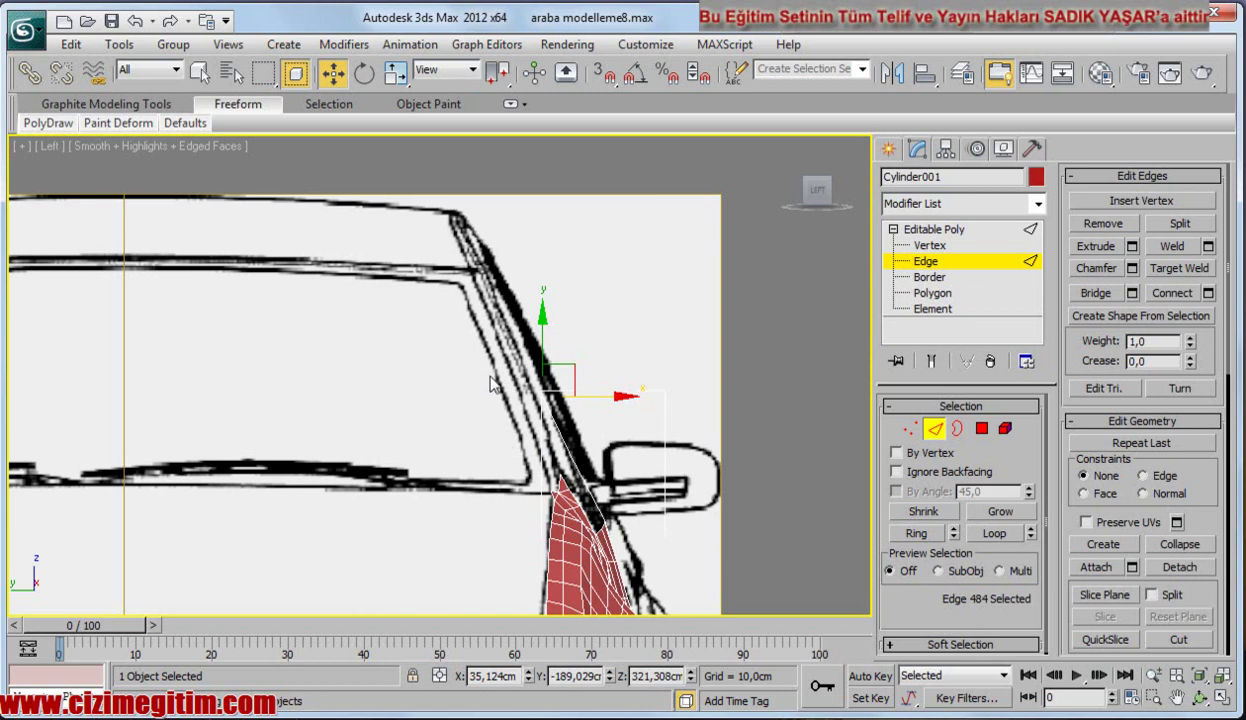
pyautogui.scroll(-1, 492, 428)
pyautogui.press('t')
pyautogui.moveTo(491, 428); pyautogui.dragTo(493, 330, button='middle')
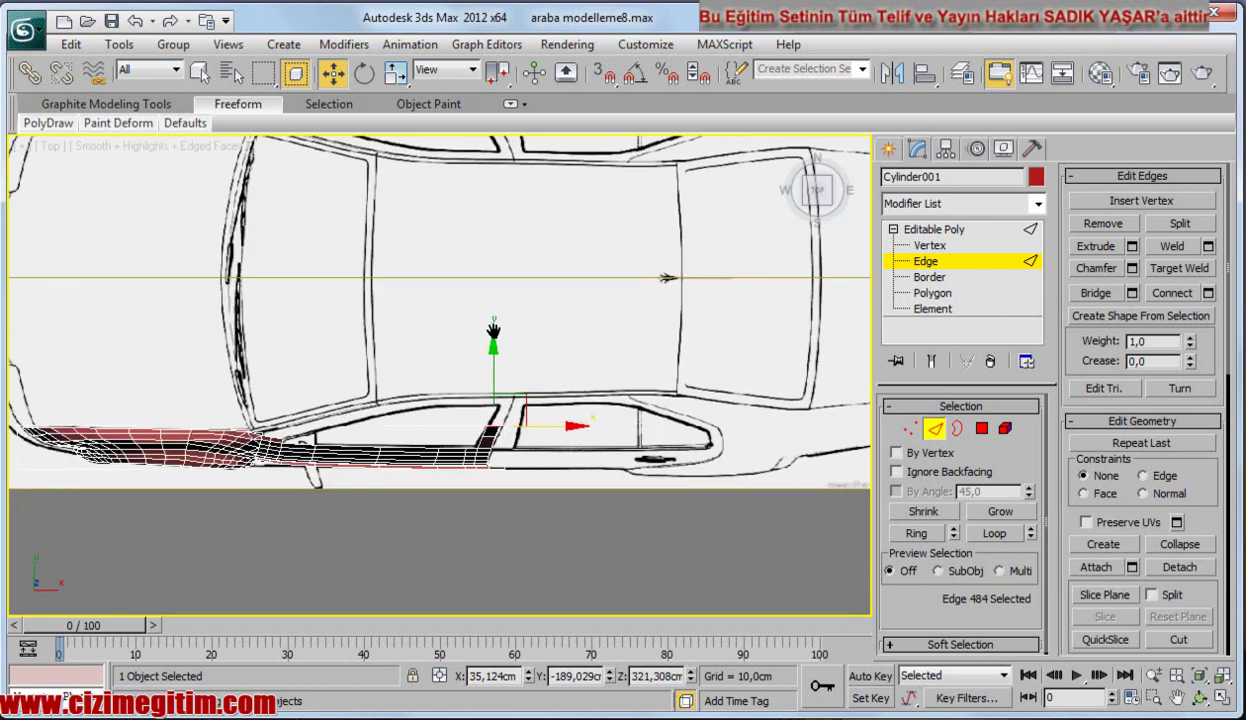
pyautogui.moveTo(566, 424); pyautogui.dragTo(569, 424)
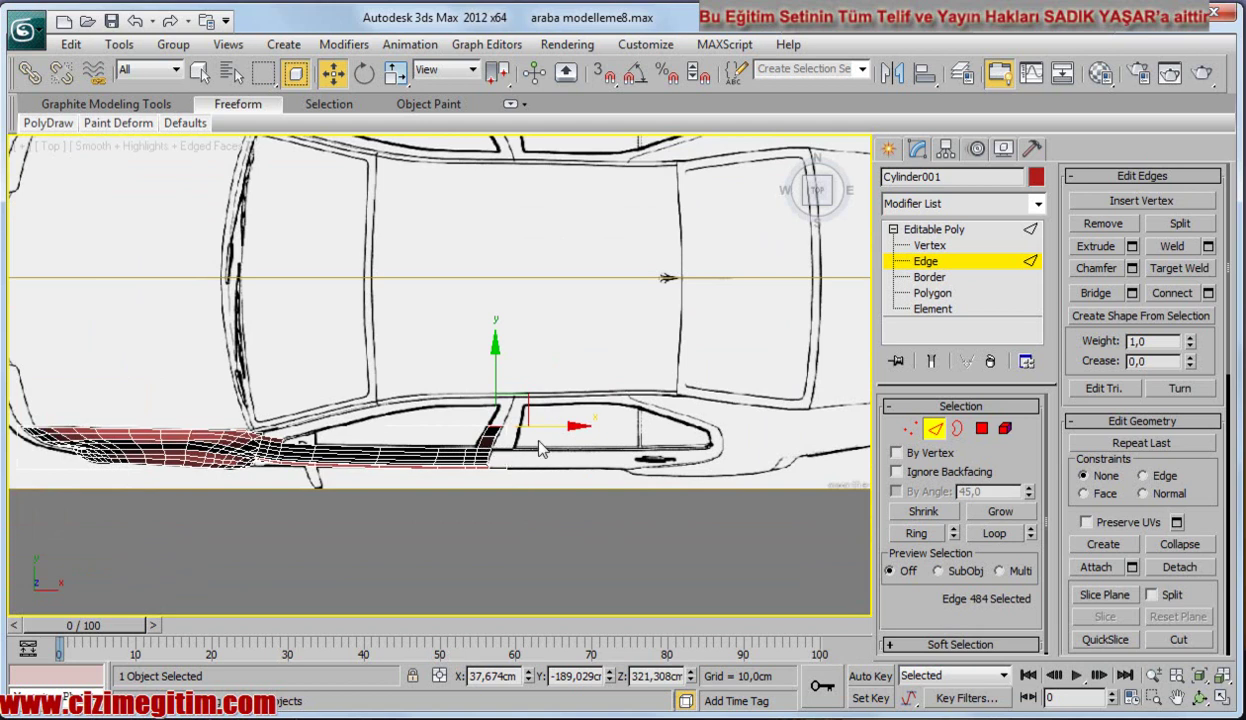
# Back in the Front view, Shift-drag the edge to extrude another polygon up to the roof line.
pyautogui.press('f')
pyautogui.scroll(3, 490, 374)
pyautogui.scroll(2, 495, 314)
pyautogui.scroll(2, 480, 400)
pyautogui.moveTo(484, 349); pyautogui.dragTo(528, 384, button='middle')
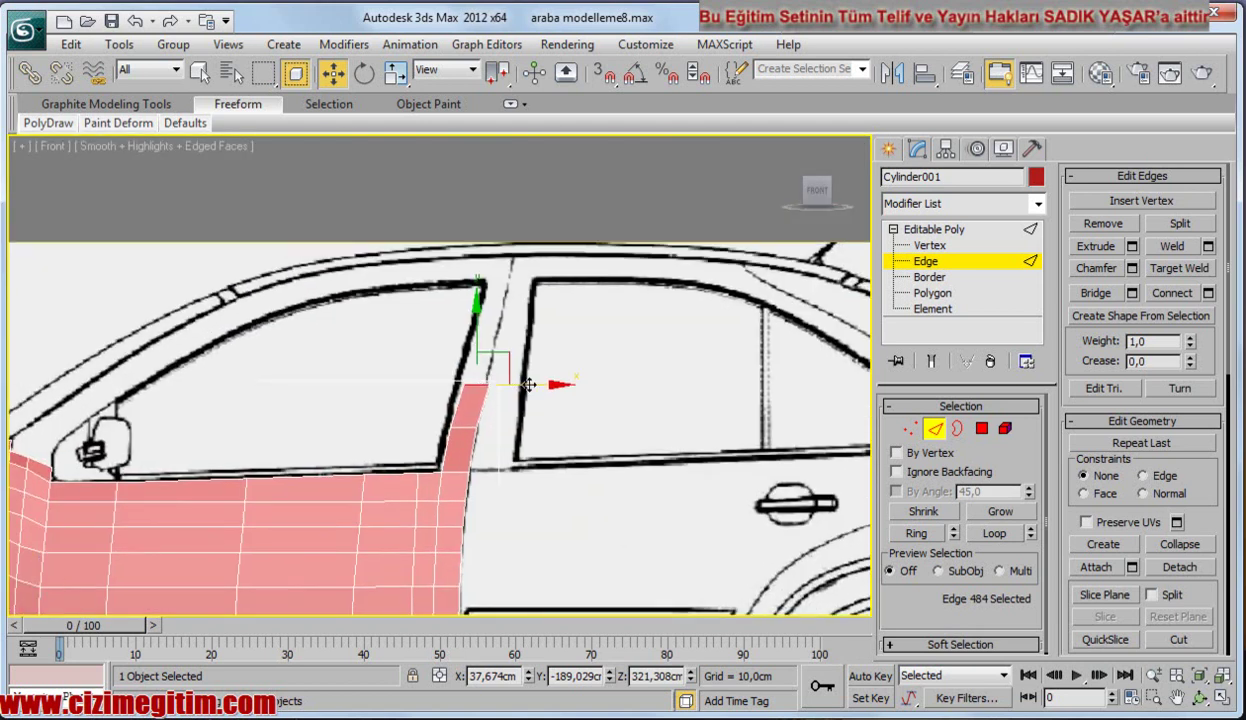
pyautogui.moveTo(528, 383)
pyautogui.mouseDown()
pyautogui.moveTo(501, 308)
pyautogui.moveTo(550, 341)
pyautogui.mouseUp()
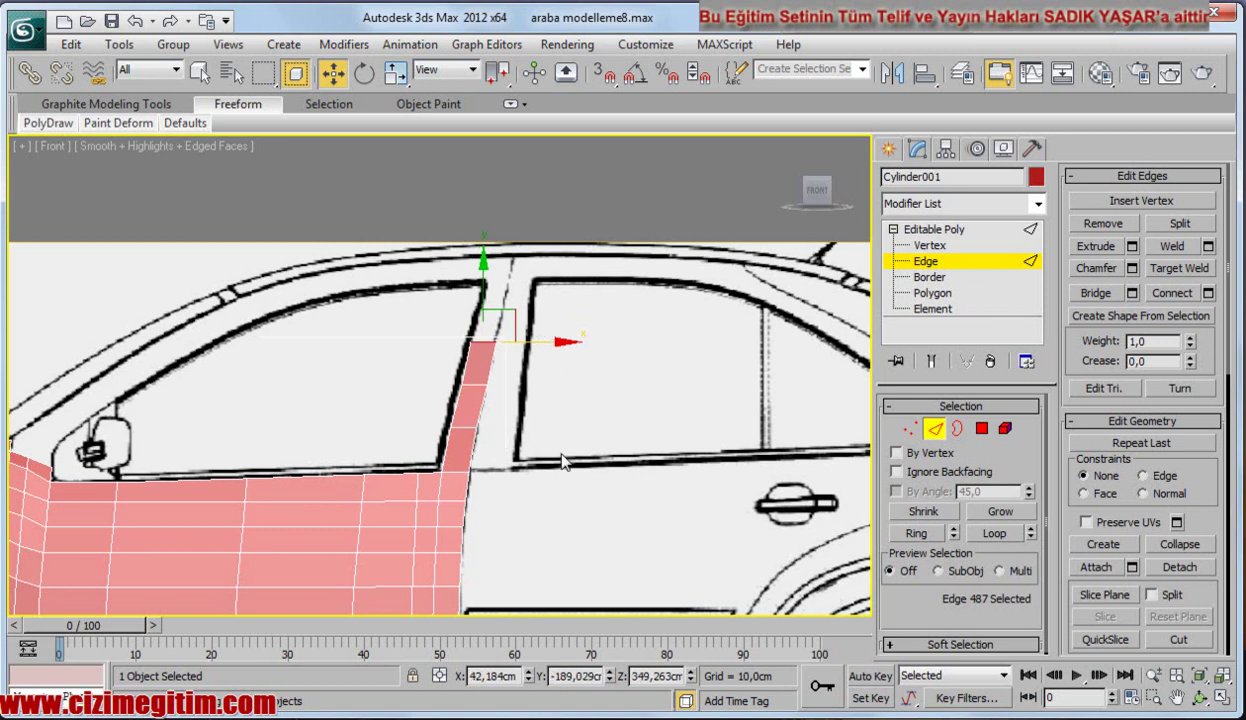
# Shift the top edge along X in the Left view, then nudge it slightly right in the Top view.
pyautogui.press('l')
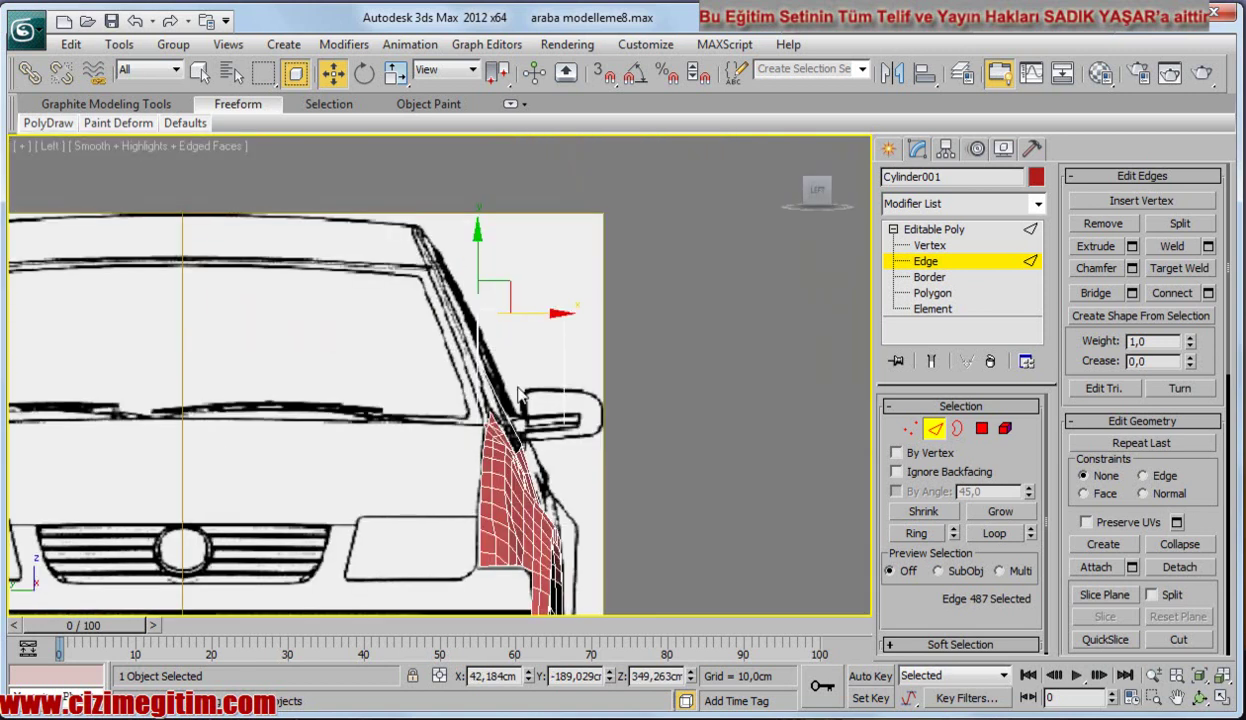
pyautogui.scroll(2, 519, 395)
pyautogui.moveTo(572, 287); pyautogui.dragTo(551, 289)
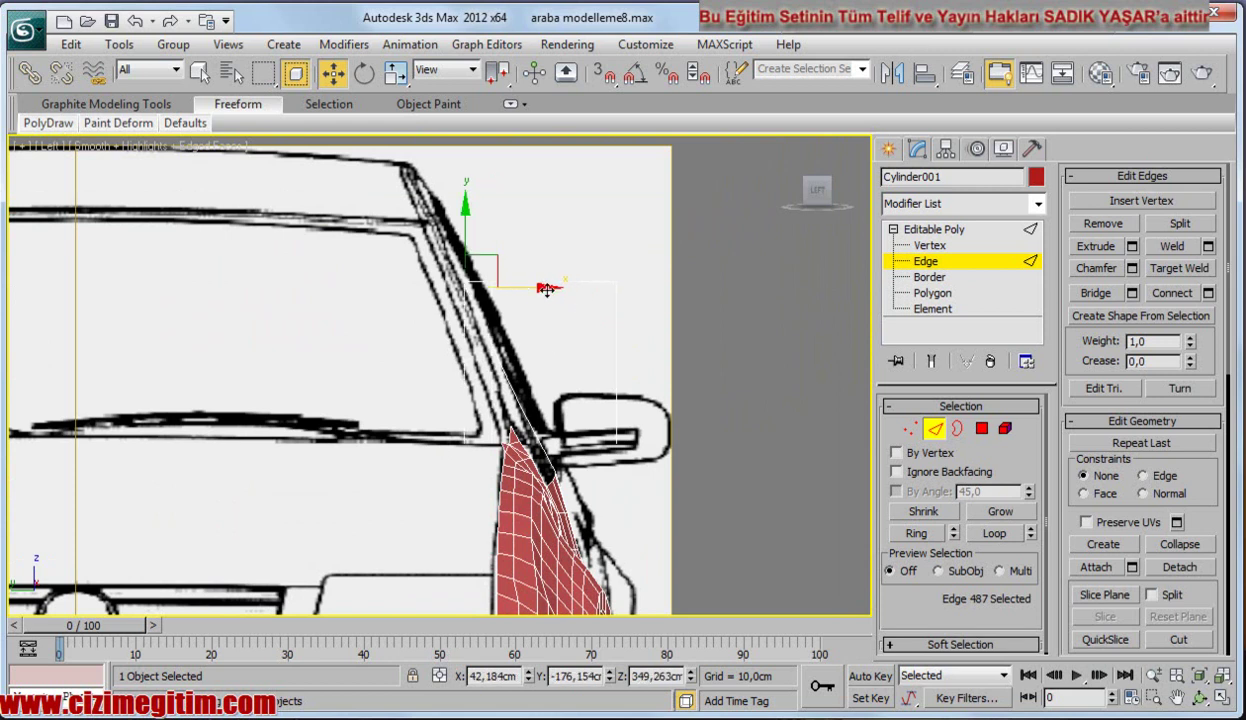
pyautogui.press('t')
pyautogui.moveTo(414, 325); pyautogui.dragTo(486, 246, button='middle')
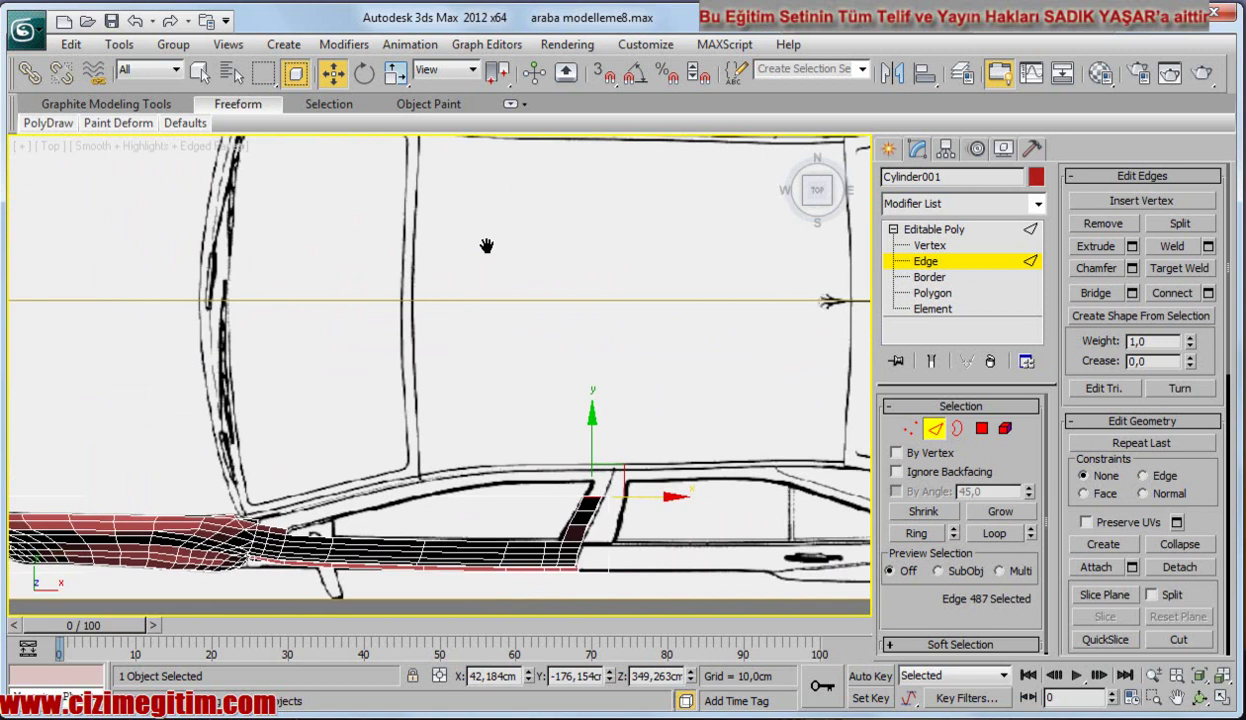
pyautogui.scroll(1, 563, 365)
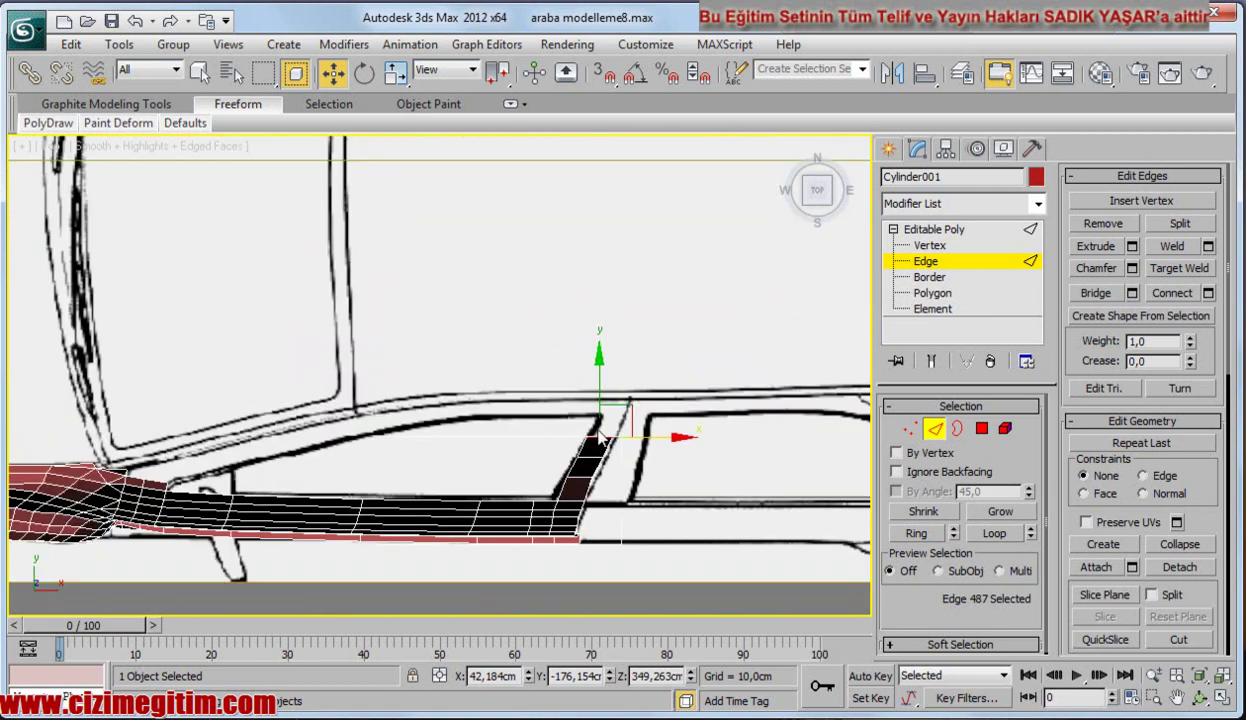
pyautogui.scroll(1, 480, 385)
pyautogui.moveTo(568, 378); pyautogui.dragTo(574, 378)
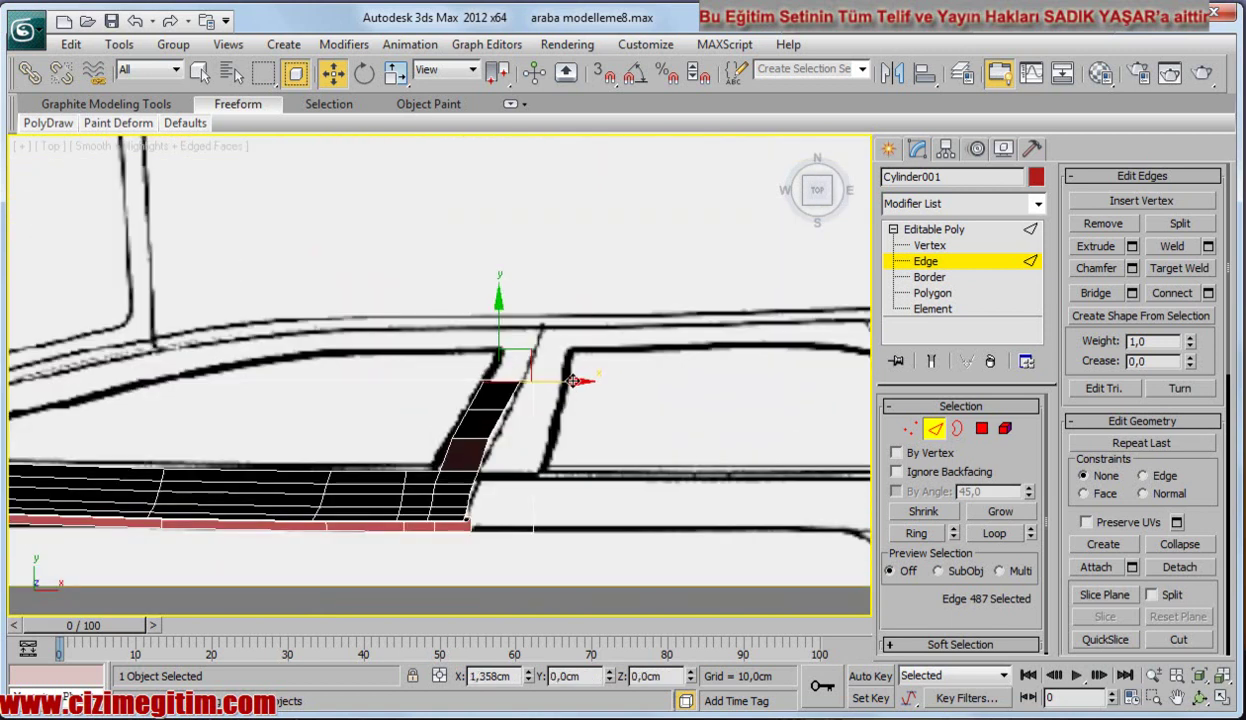
# Scale the edge slightly narrower on X and shift it right to match the pillar outline.
pyautogui.moveTo(574, 378); pyautogui.dragTo(578, 359, button='middle')
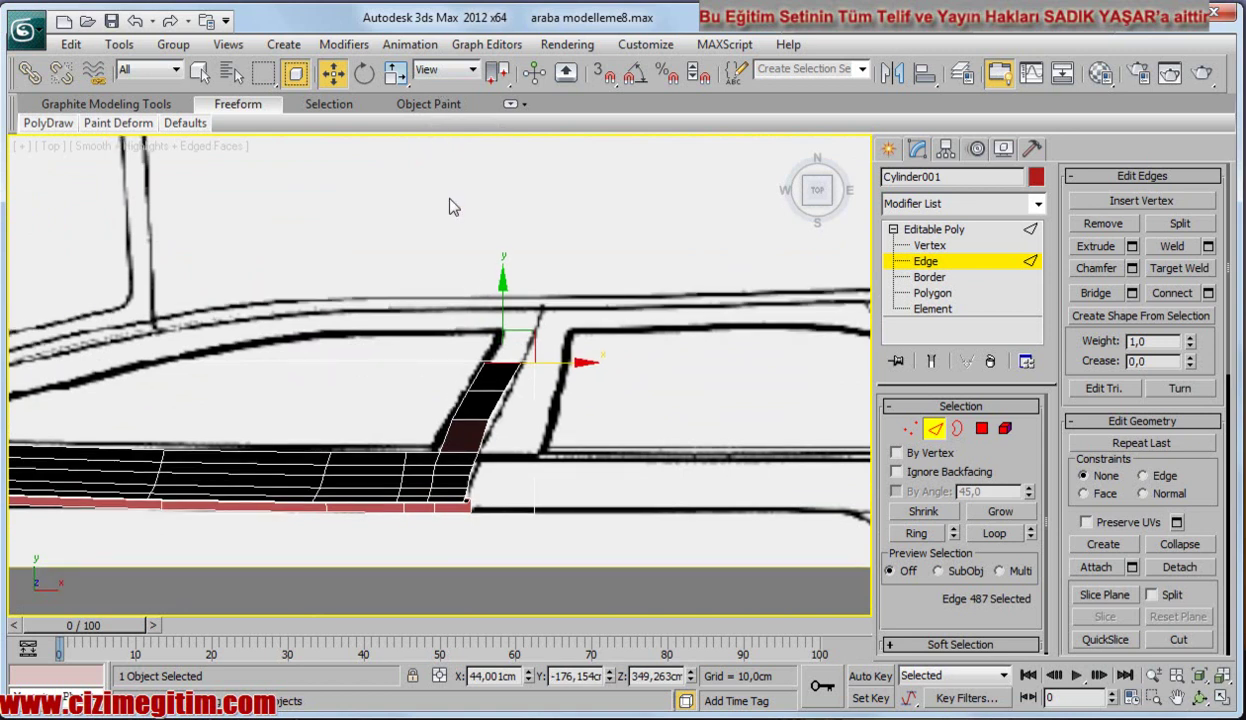
pyautogui.press('r')
pyautogui.moveTo(585, 364); pyautogui.dragTo(586, 366)
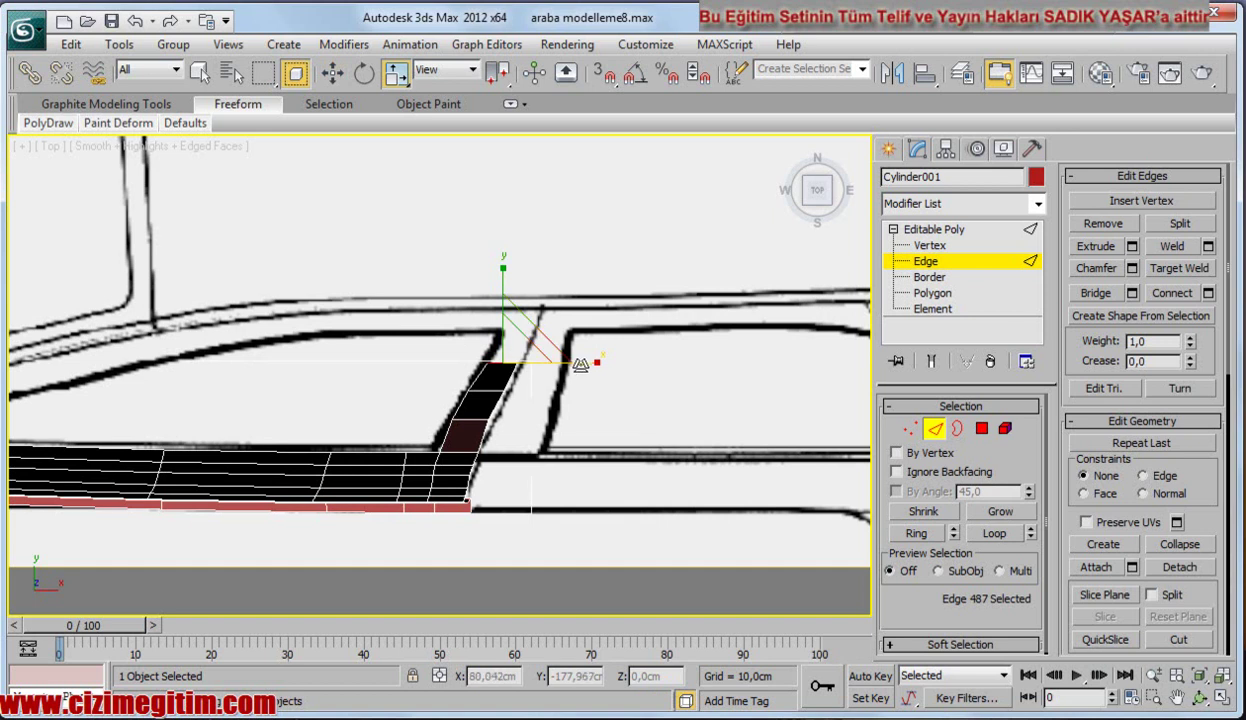
pyautogui.press('w')
pyautogui.moveTo(573, 362); pyautogui.dragTo(577, 362)
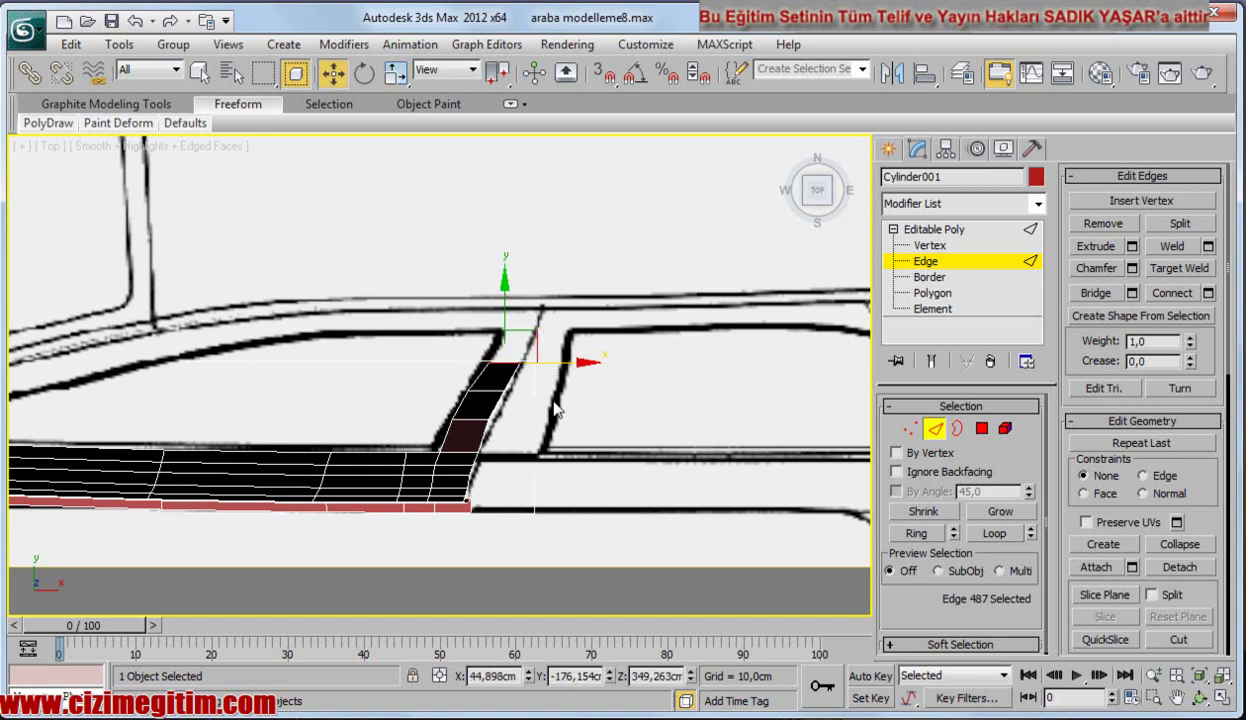
pyautogui.press('f')
pyautogui.scroll(2, 520, 280)
# Shift-drag the top edge up into new polygons, then move it along the windshield pillar in the Left view.
pyautogui.scroll(2, 525, 260)
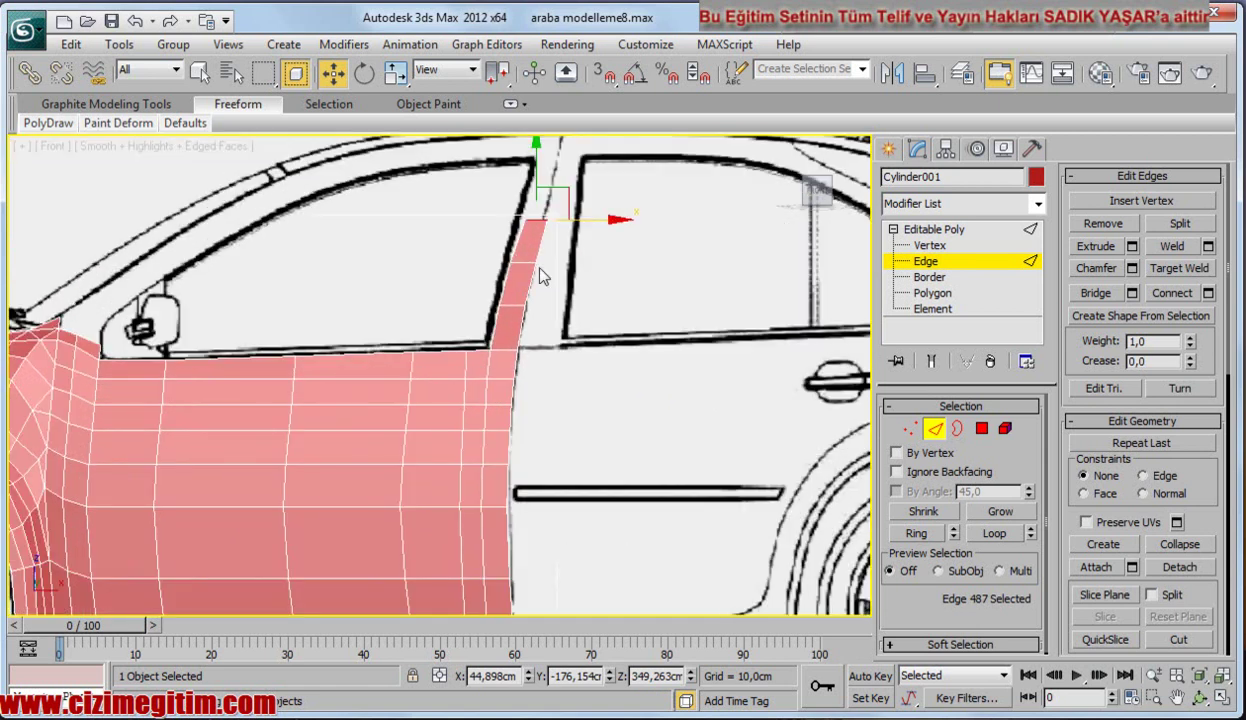
pyautogui.moveTo(564, 297); pyautogui.dragTo(544, 212)
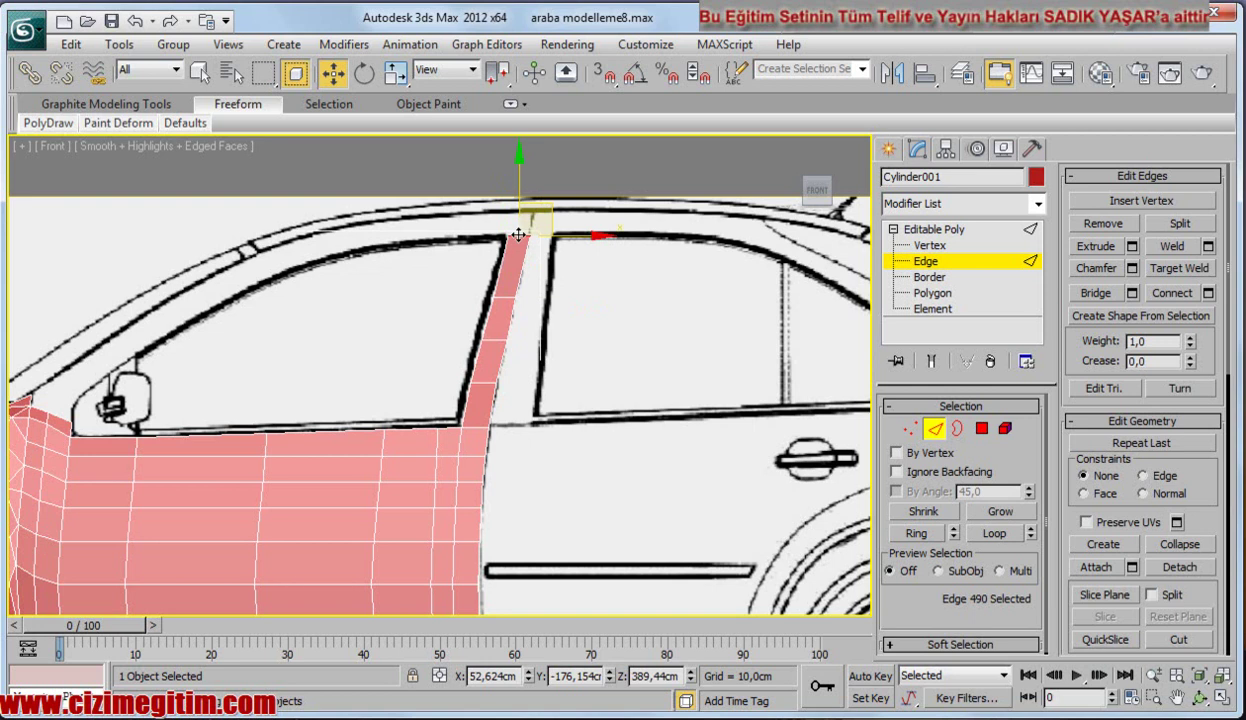
pyautogui.press('l')
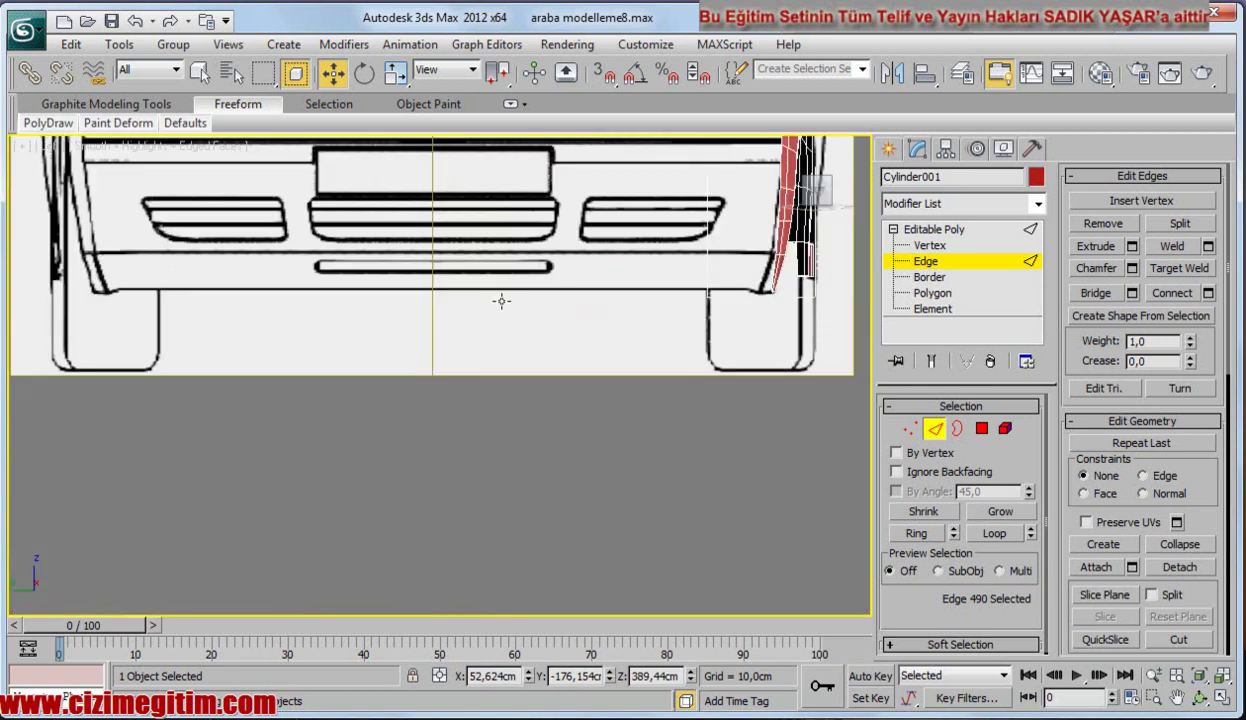
pyautogui.moveTo(605, 232); pyautogui.dragTo(565, 232)
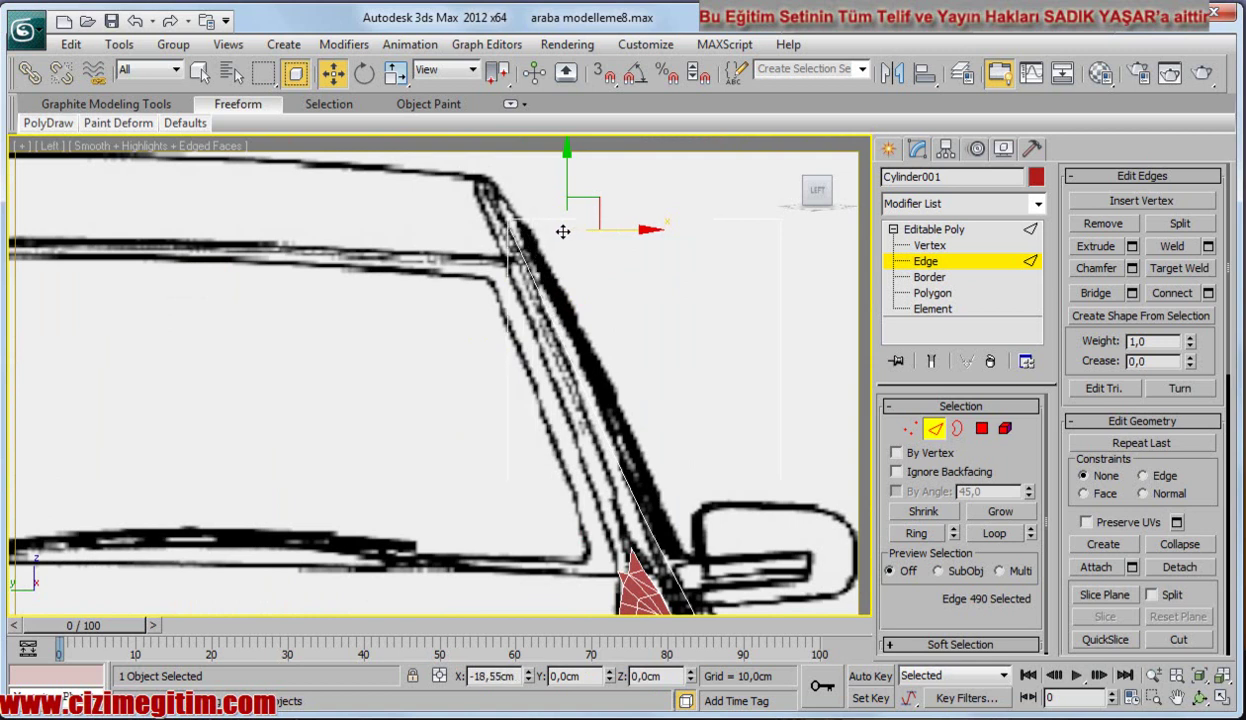
pyautogui.moveTo(477, 298); pyautogui.dragTo(400, 330, button='middle')
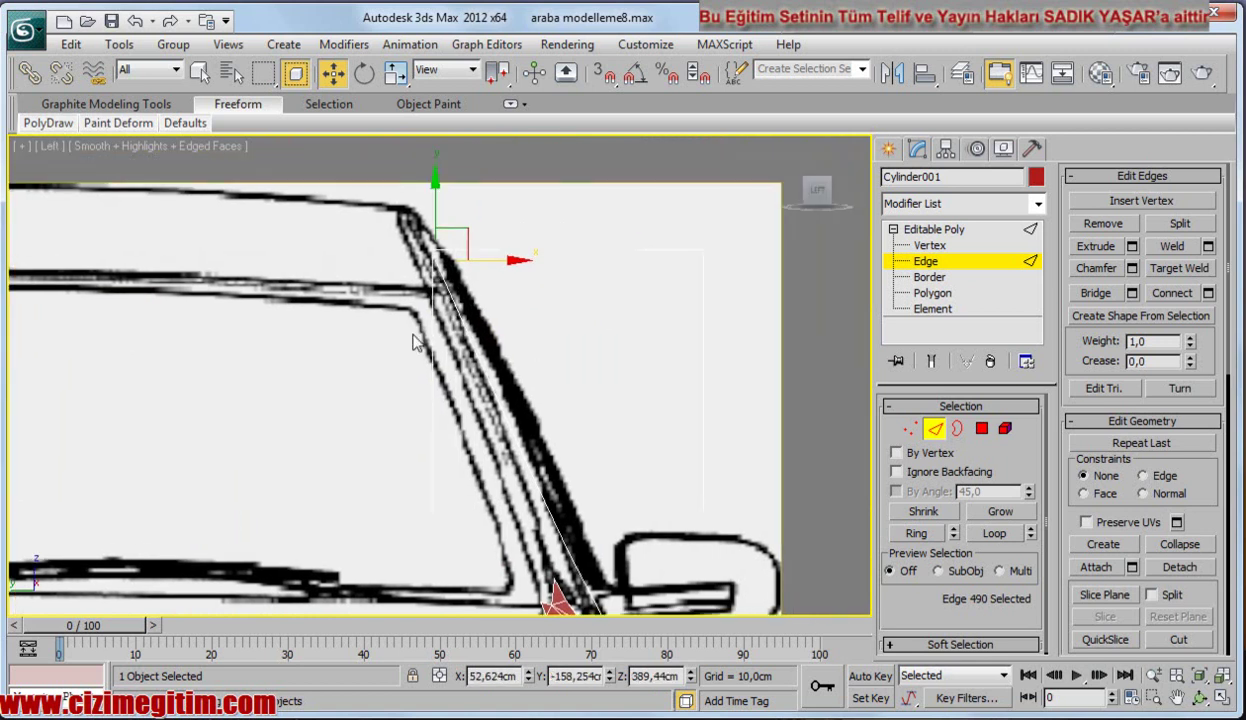
# Check the pillar edge's position from above in the Top view.
pyautogui.press('t')
pyautogui.moveTo(412, 275)
pyautogui.mouseDown(button='middle')
pyautogui.moveTo(480, 238)
pyautogui.moveTo(466, 150)
pyautogui.mouseUp(button='middle')
pyautogui.scroll(2, 466, 150)
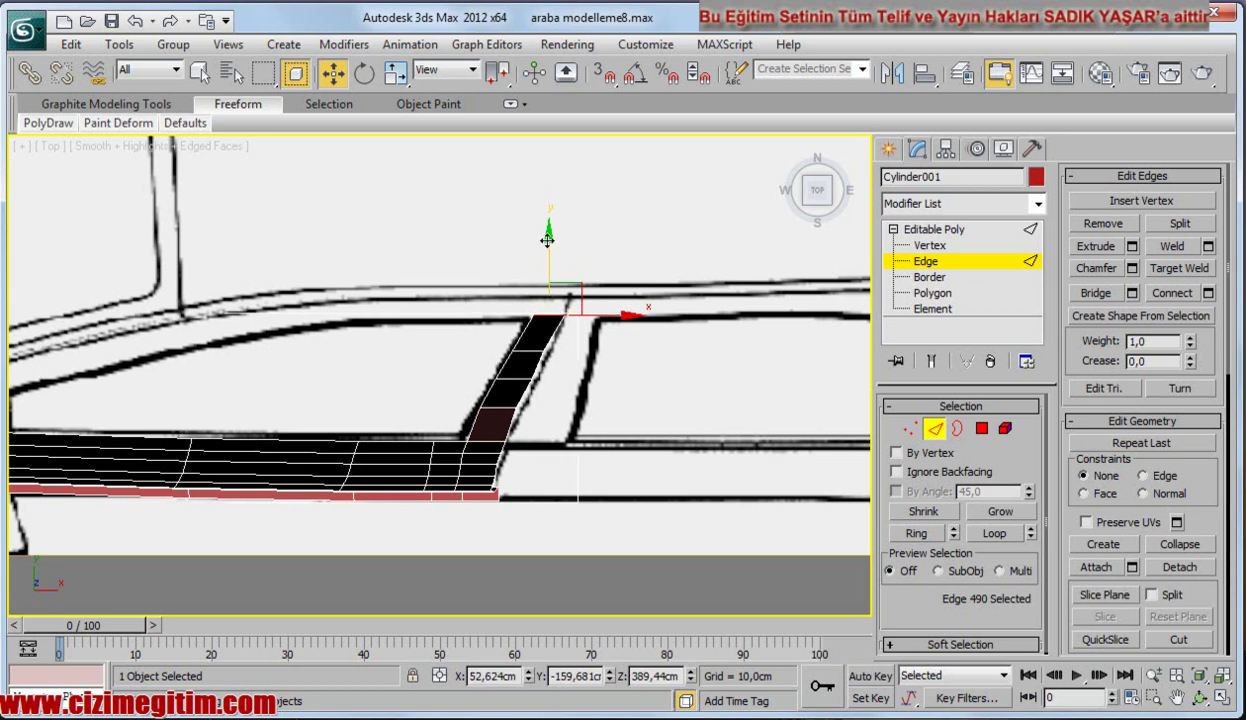
pyautogui.scroll(-1, 438, 420)
pyautogui.moveTo(443, 425); pyautogui.dragTo(443, 392, button='middle')
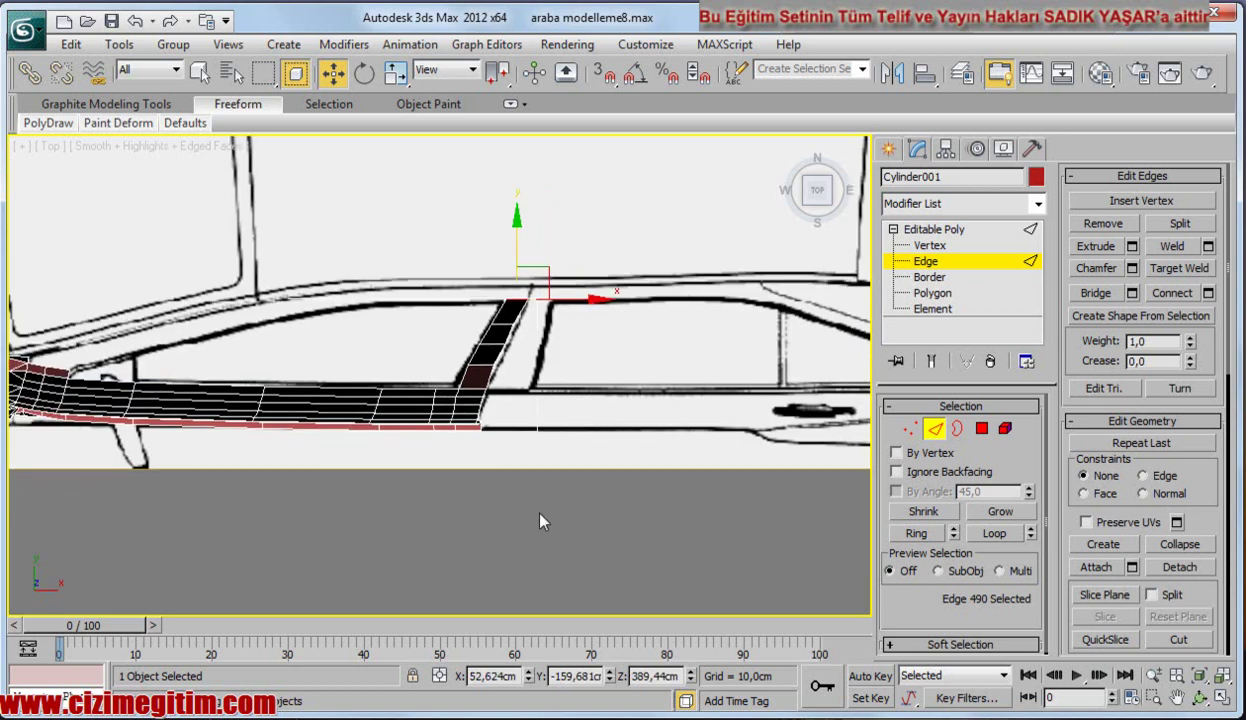
# In the Front view, start another extrusion up to the roof line and cancel it.
pyautogui.press('f')
pyautogui.scroll(3, 453, 481)
pyautogui.moveTo(453, 481); pyautogui.dragTo(480, 459, button='middle')
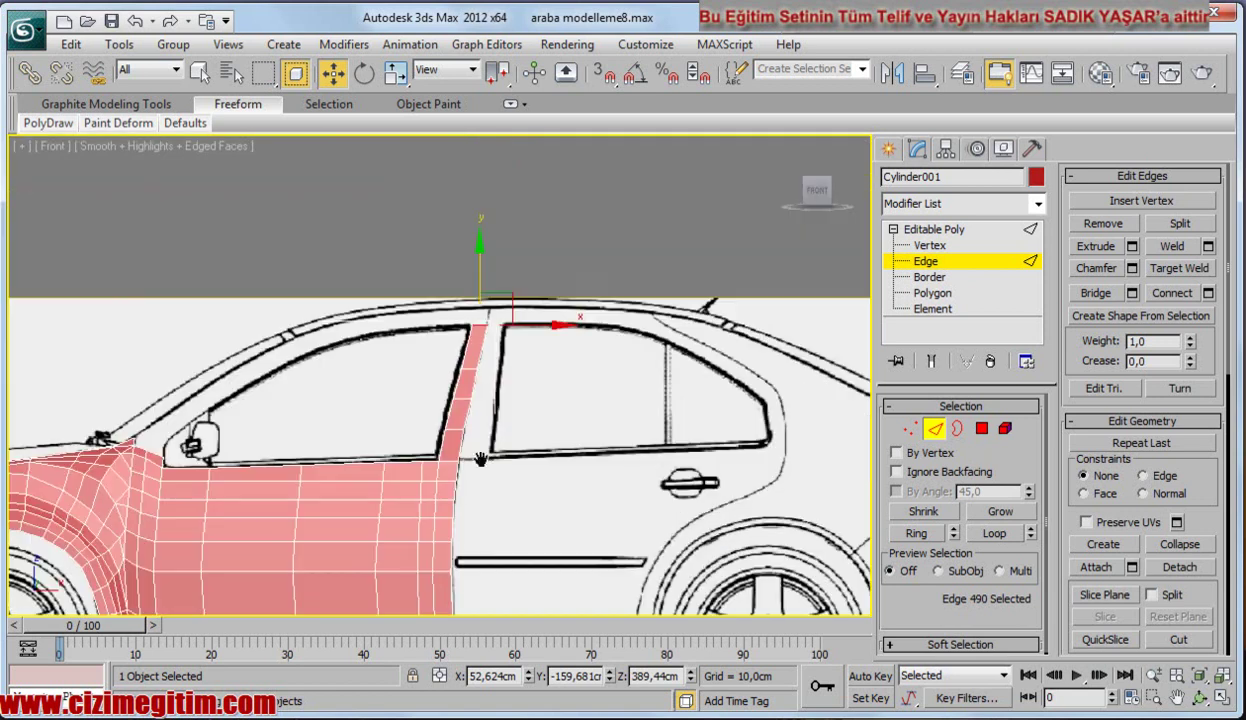
pyautogui.scroll(2, 478, 382)
pyautogui.scroll(1, 487, 380)
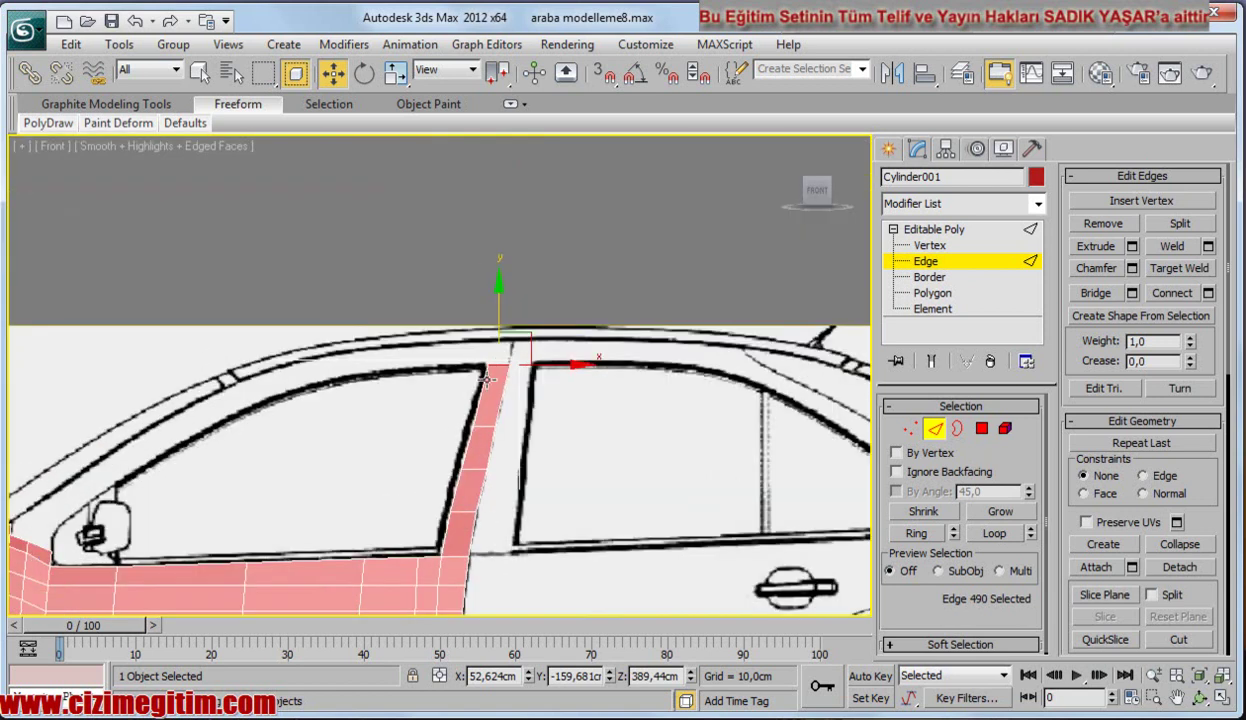
pyautogui.moveTo(487, 380); pyautogui.dragTo(505, 405, button='middle')
pyautogui.scroll(2, 505, 405)
pyautogui.scroll(2, 507, 408)
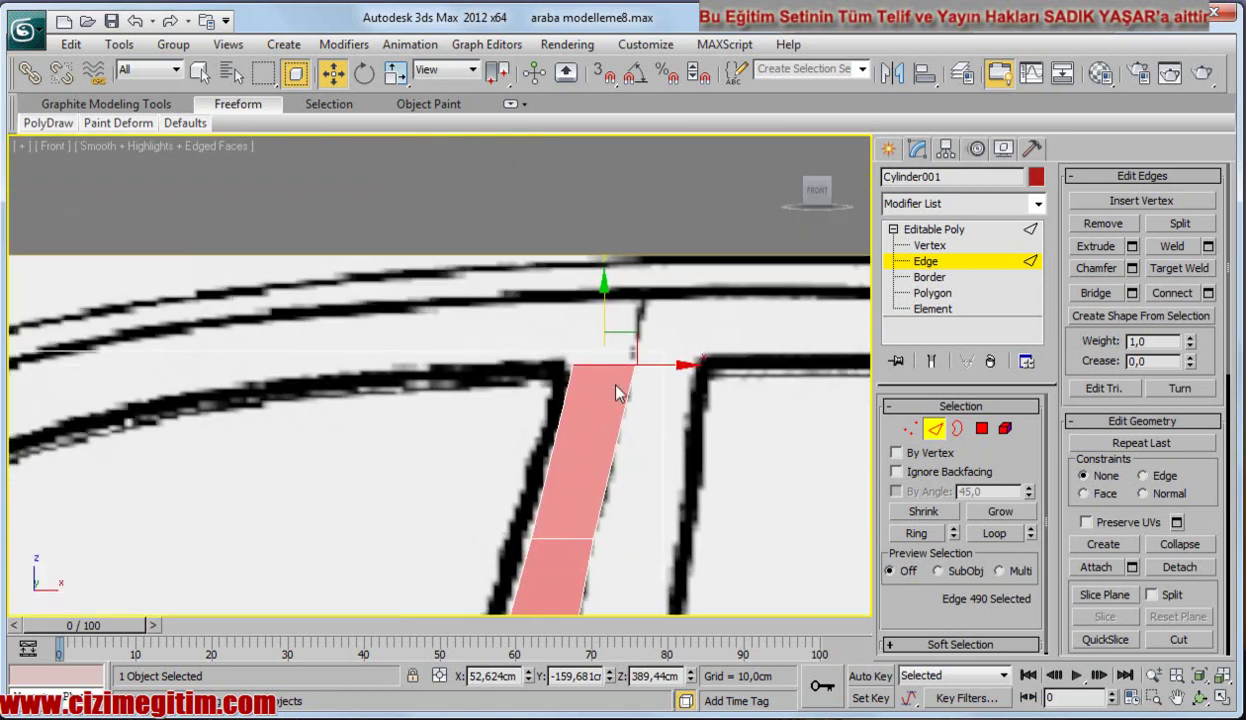
pyautogui.moveTo(616, 386); pyautogui.dragTo(594, 440, button='middle')
pyautogui.scroll(-1, 600, 398)
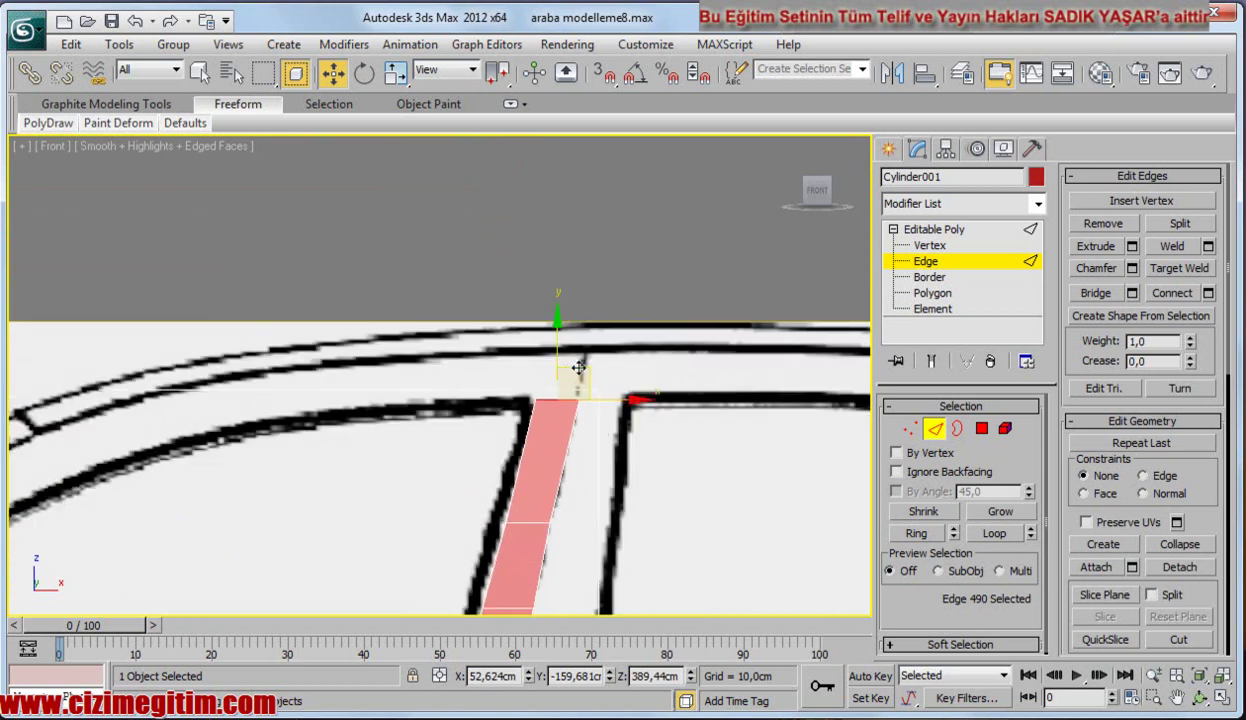
pyautogui.moveTo(572, 367); pyautogui.dragTo(581, 321)
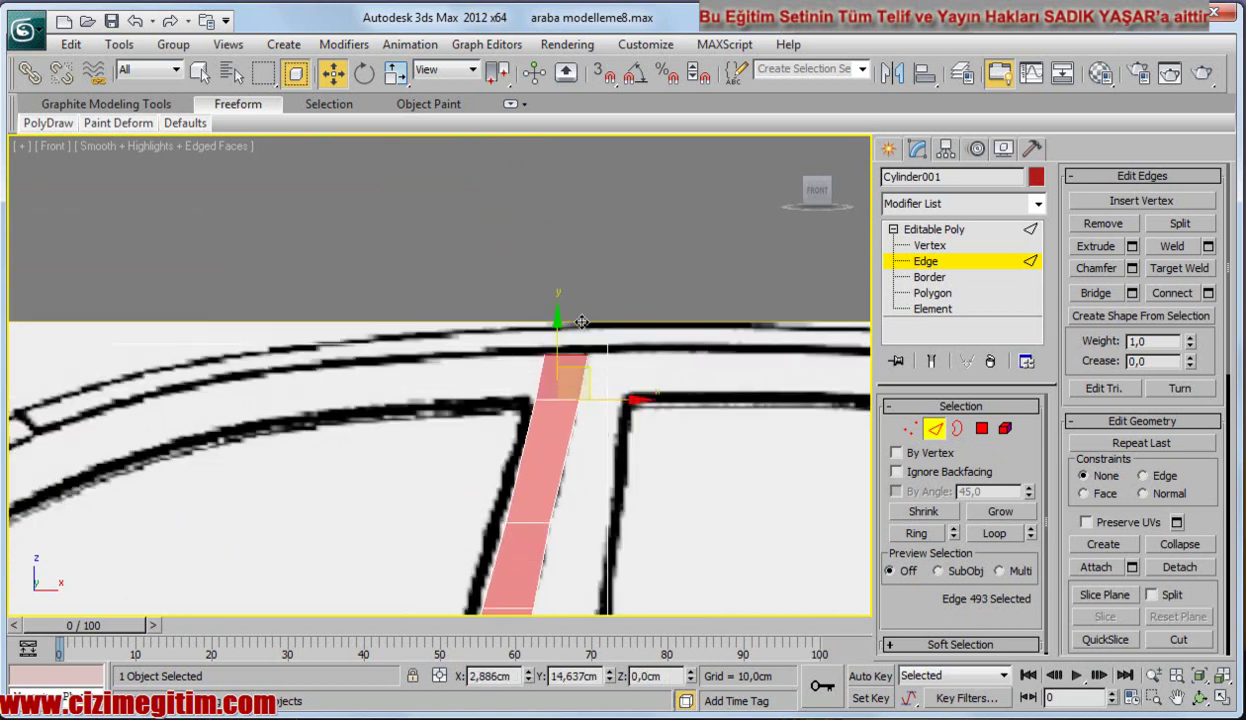
pyautogui.rightClick(562, 331)
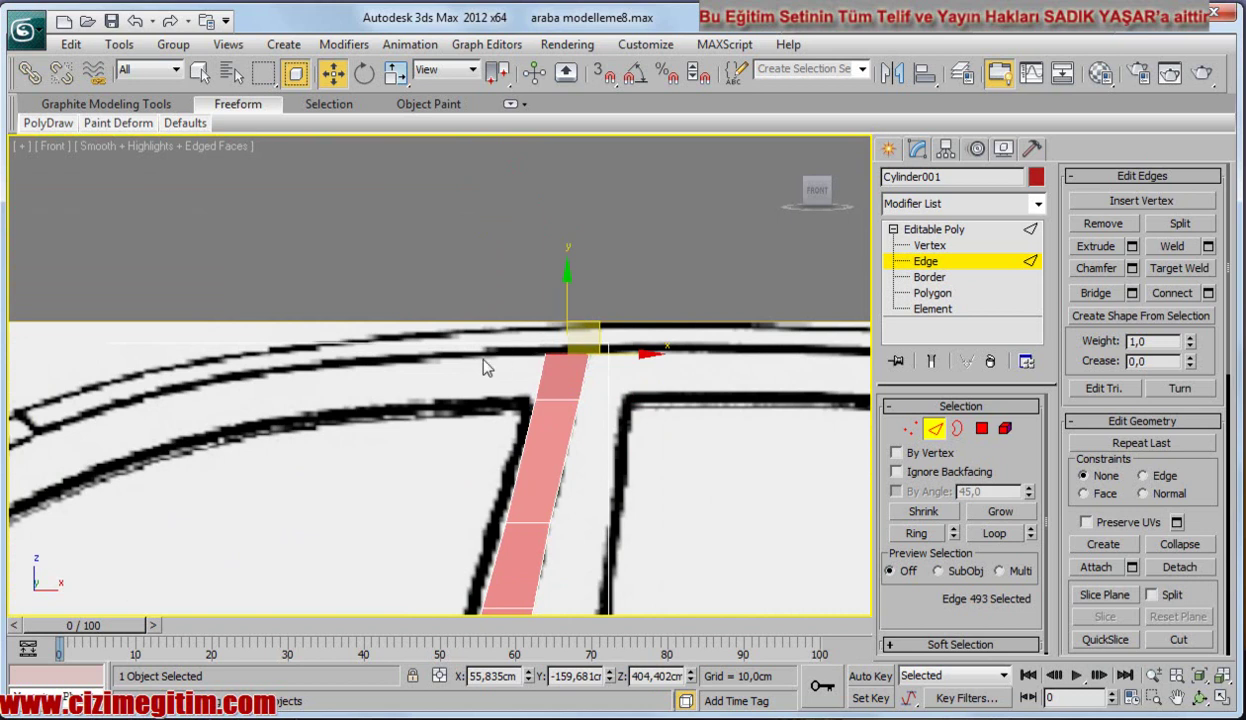
pyautogui.moveTo(483, 368); pyautogui.dragTo(590, 315, button='middle')
pyautogui.scroll(-1, 638, 322)
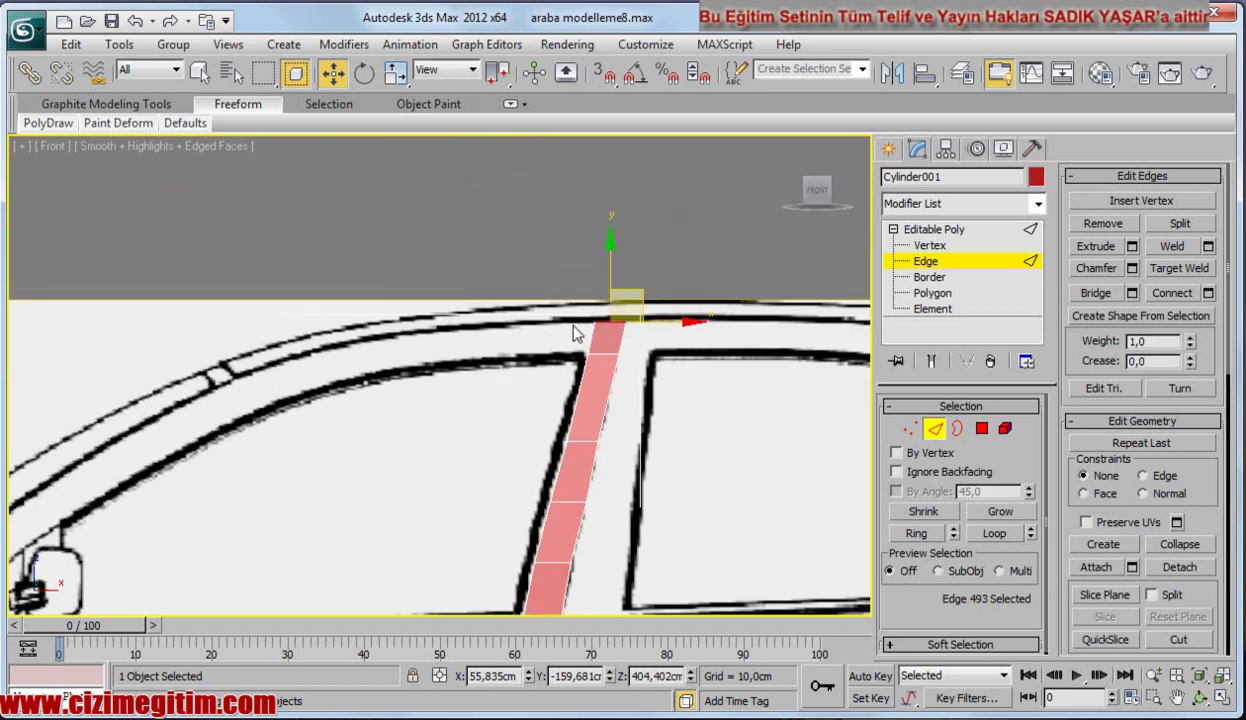
# Slide the top edge about 10 cm forward along the windshield pillar in the Left view.
pyautogui.press('l')
pyautogui.scroll(4, 417, 330)
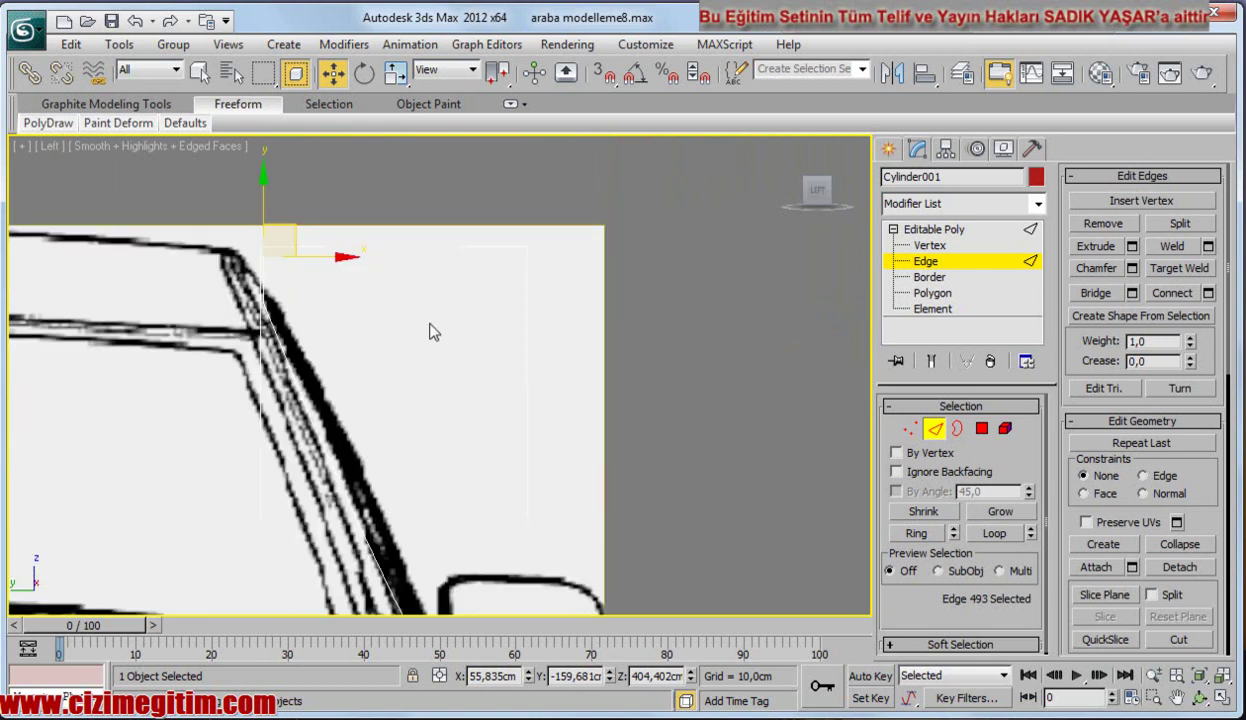
pyautogui.moveTo(340, 255); pyautogui.dragTo(309, 263)
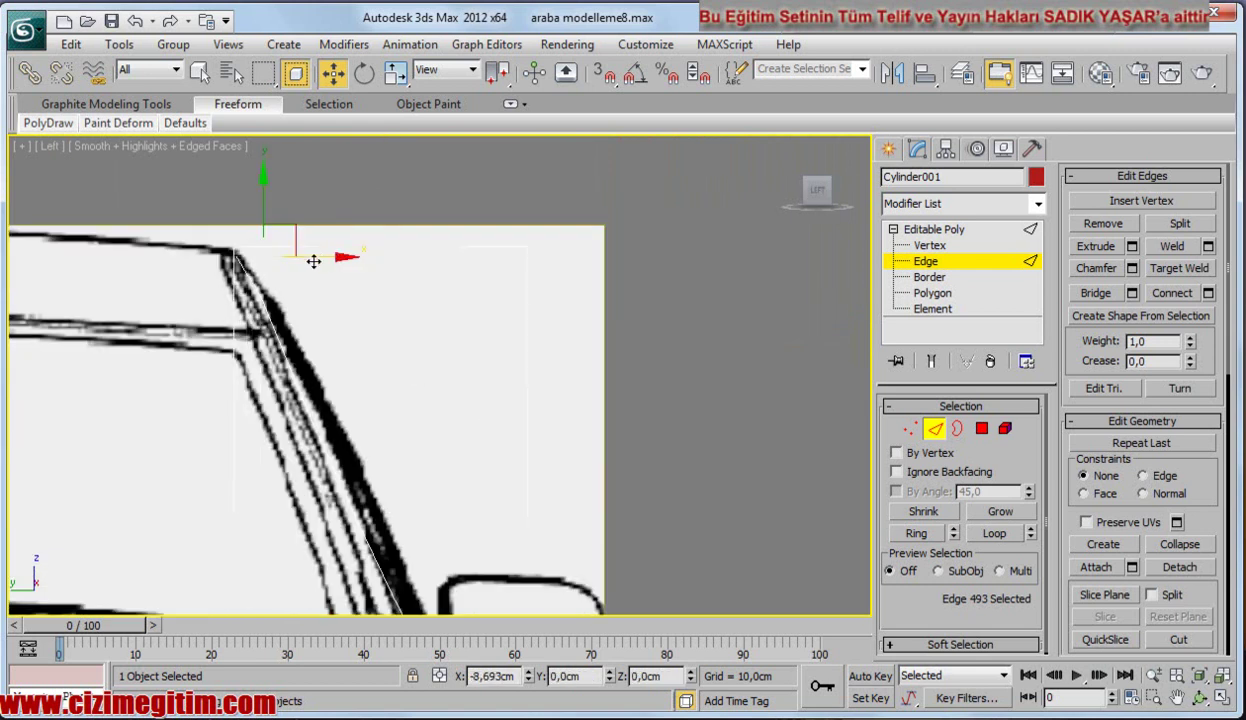
pyautogui.moveTo(309, 263); pyautogui.dragTo(310, 263)
pyautogui.scroll(2, 270, 313)
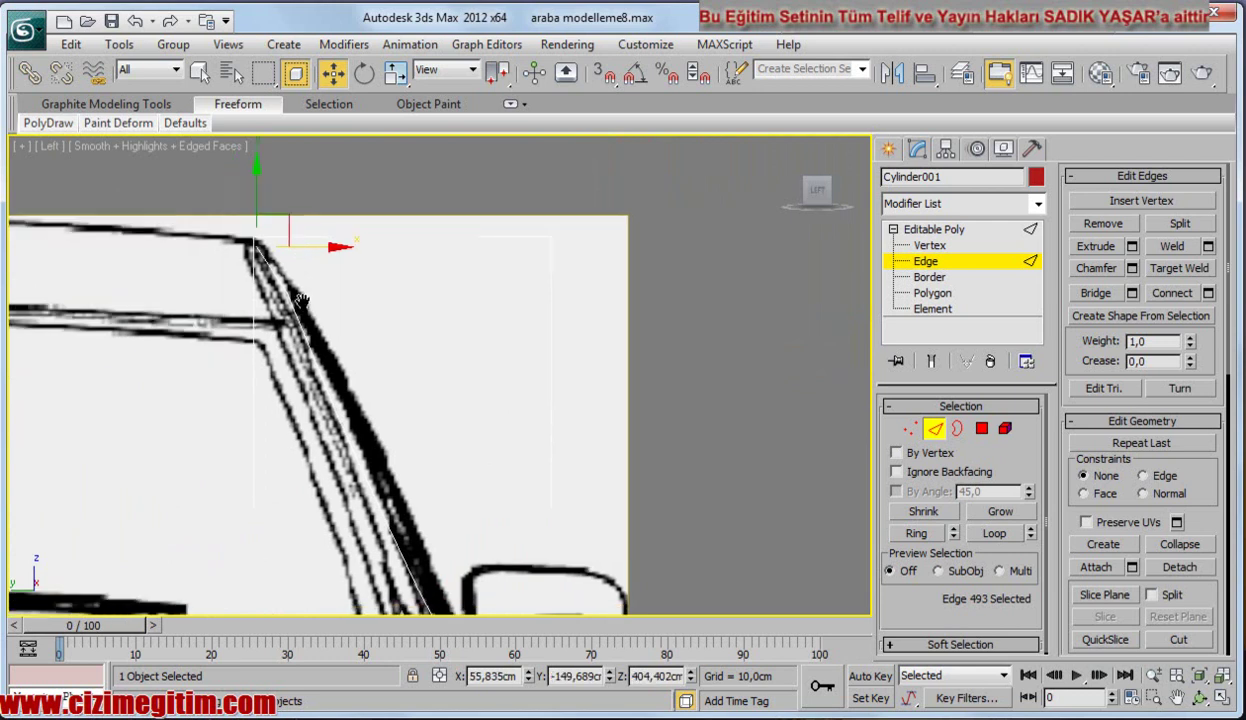
pyautogui.scroll(3, 300, 318)
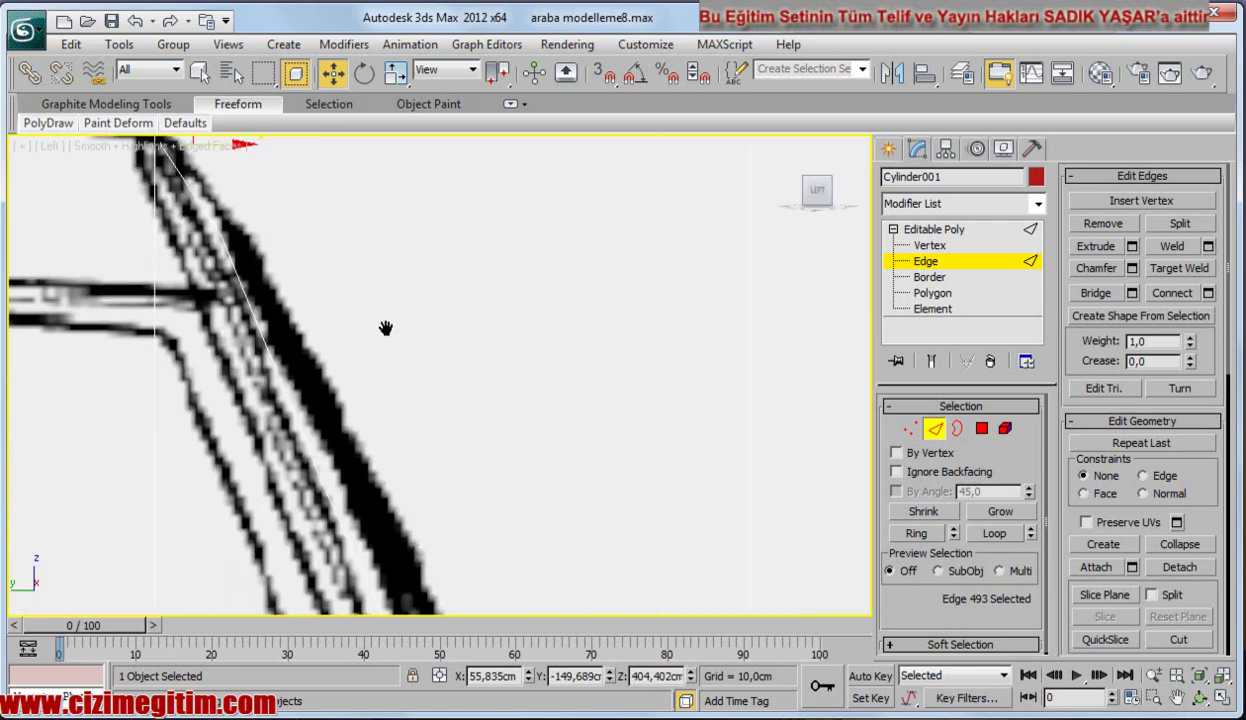
pyautogui.click(895, 245)
# Select the two top vertices and move them onto the windshield pillar line in the Left view.
pyautogui.moveTo(242, 212); pyautogui.dragTo(200, 262)
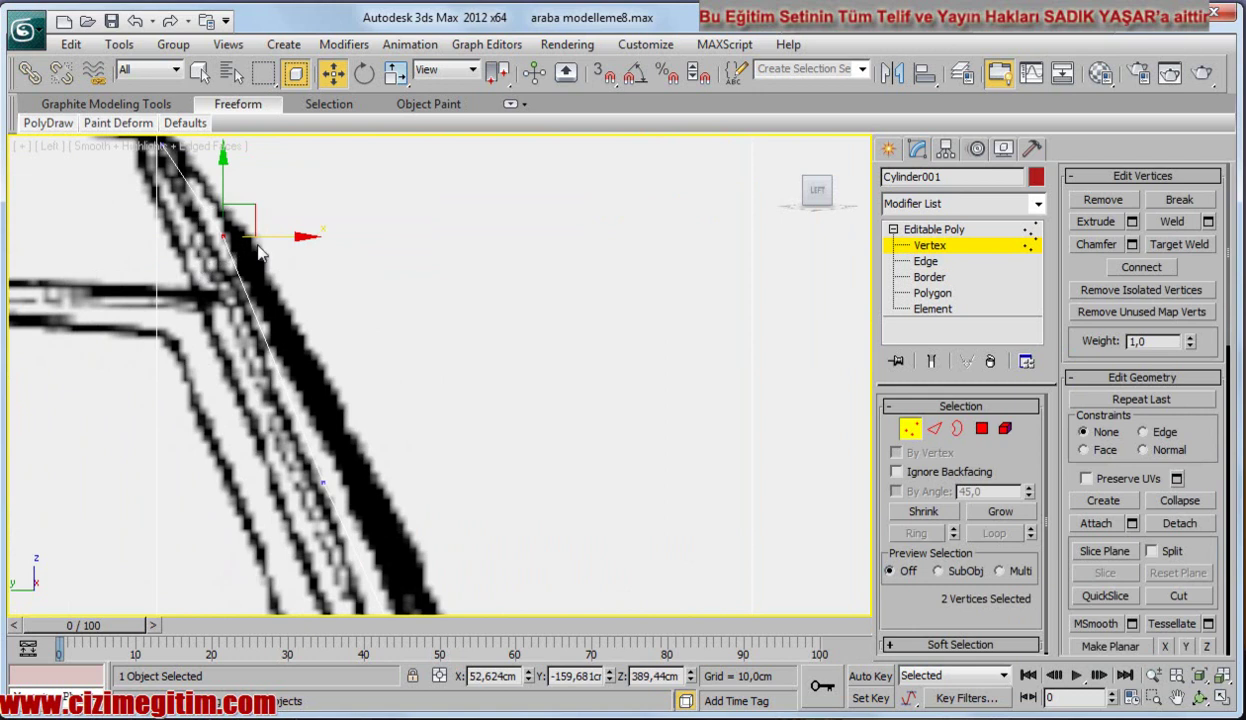
pyautogui.moveTo(291, 239); pyautogui.dragTo(286, 242)
pyautogui.moveTo(288, 276); pyautogui.dragTo(334, 386, button='middle')
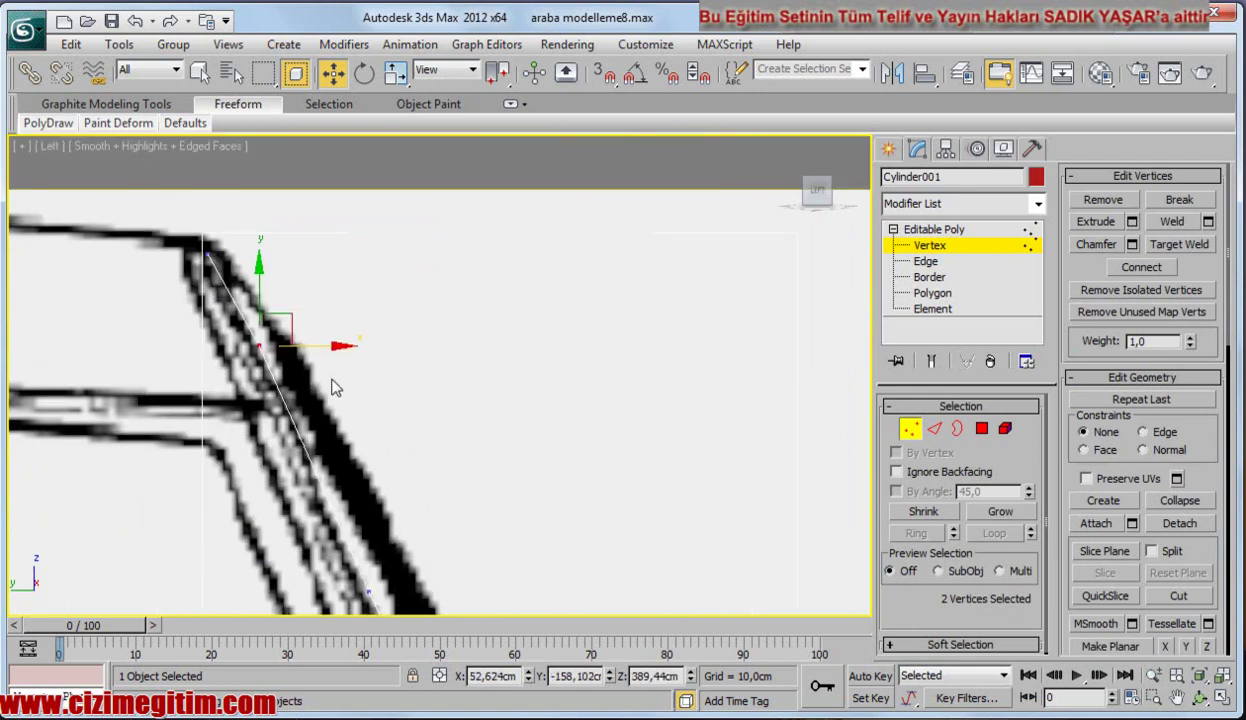
pyautogui.scroll(-5, 320, 400)
# Frame the pillar top in the Front view and select the strip's top edge at Edge level.
pyautogui.press('f')
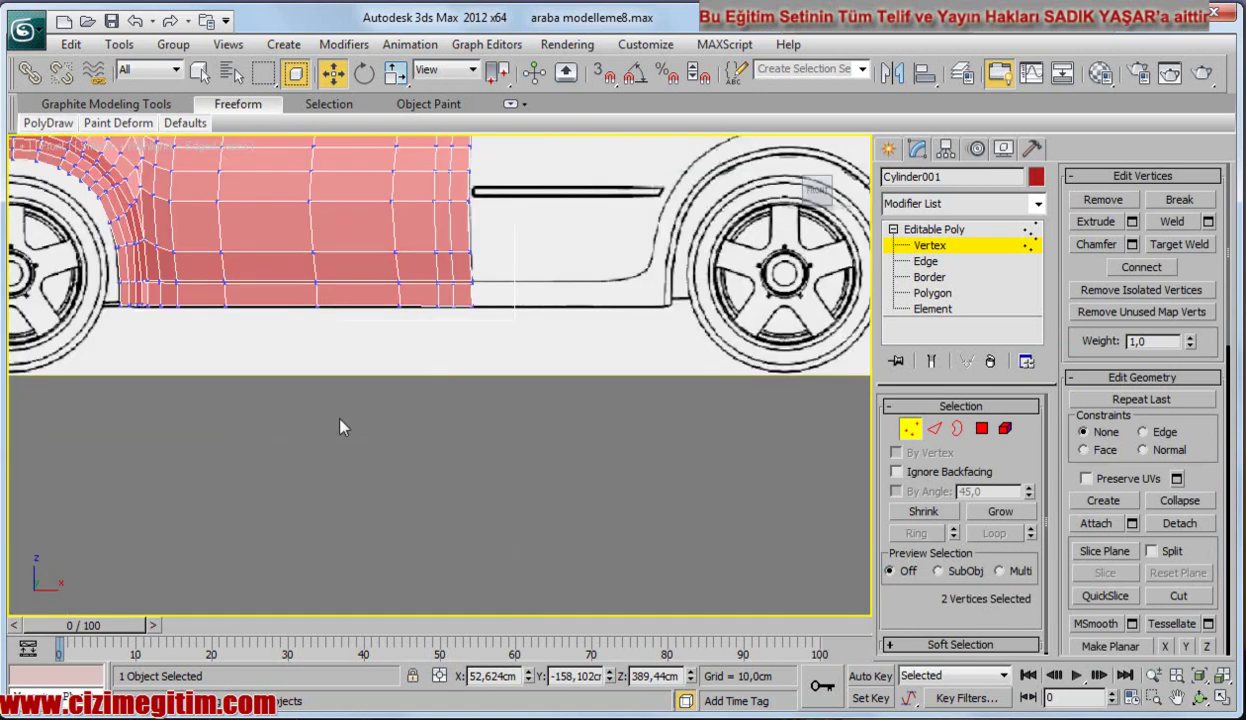
pyautogui.scroll(3, 330, 407)
pyautogui.moveTo(538, 450); pyautogui.dragTo(601, 355, button='middle')
pyautogui.moveTo(596, 384); pyautogui.dragTo(570, 381, button='middle')
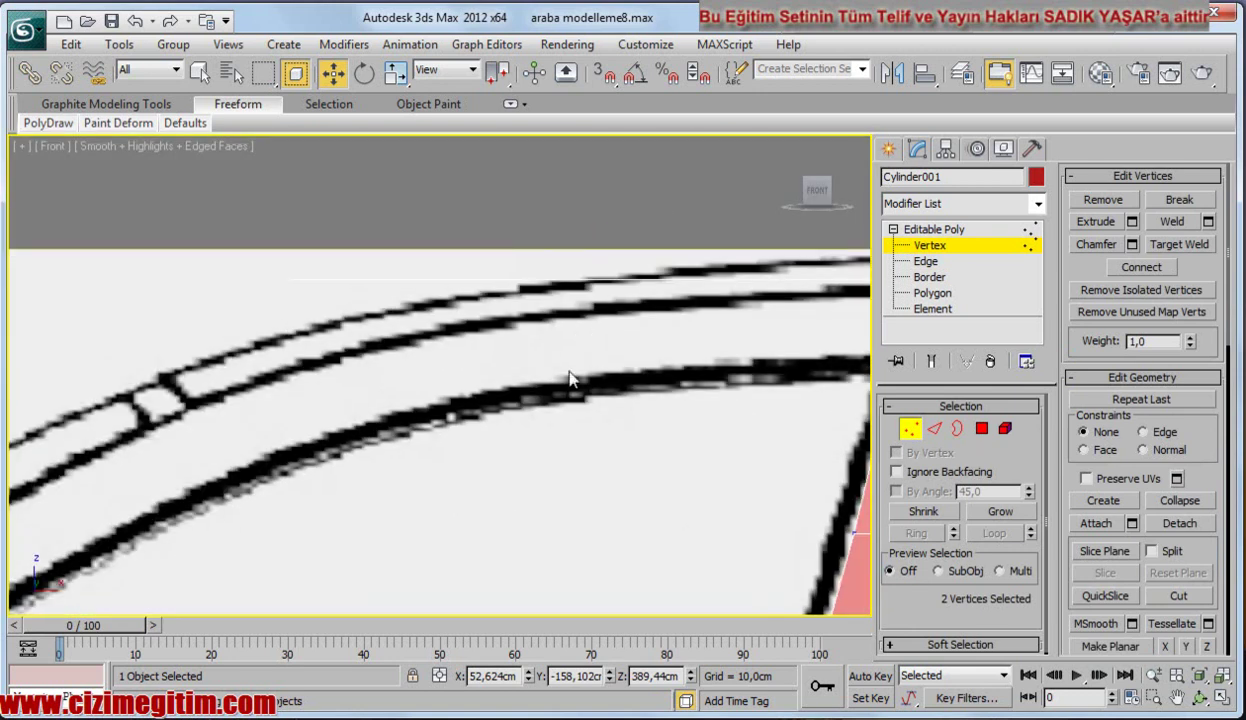
pyautogui.scroll(-3, 515, 425)
pyautogui.scroll(-2, 520, 425)
pyautogui.scroll(2, 530, 427)
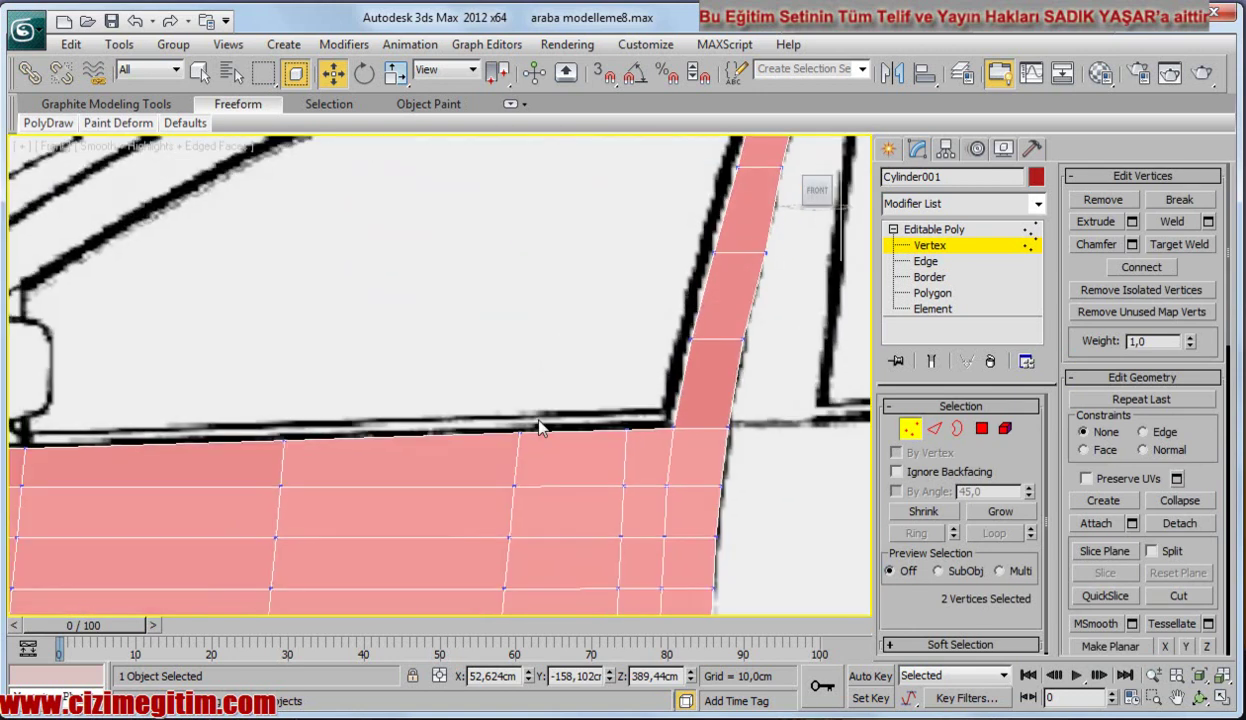
pyautogui.scroll(-2, 538, 427)
pyautogui.moveTo(527, 386); pyautogui.dragTo(520, 420, button='middle')
pyautogui.scroll(3, 552, 300)
pyautogui.moveTo(600, 345); pyautogui.dragTo(617, 378, button='middle')
pyautogui.scroll(3, 617, 378)
pyautogui.moveTo(473, 389); pyautogui.dragTo(286, 389, button='middle')
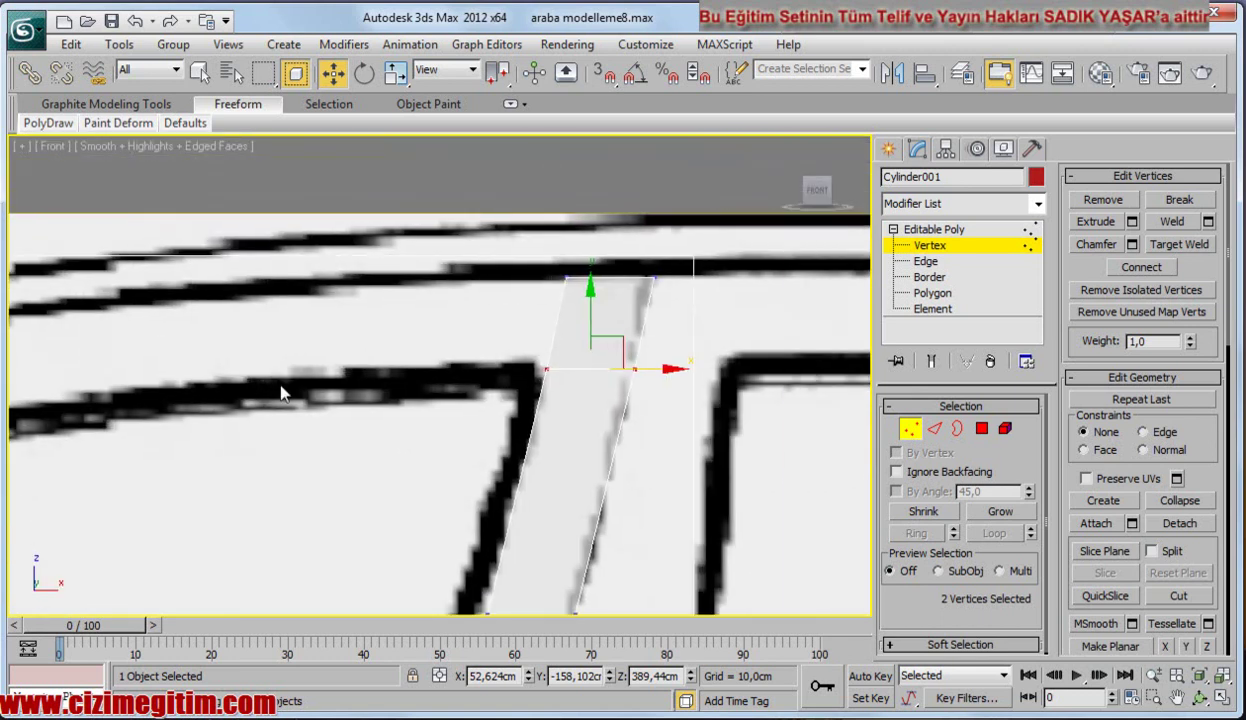
pyautogui.click(924, 261)
pyautogui.click(554, 312)
# Shift-drag the pillar's top edge forward into a new polygon, narrow it, and rotate its end edge to follow the roof.
pyautogui.moveTo(453, 370); pyautogui.dragTo(519, 350, button='middle')
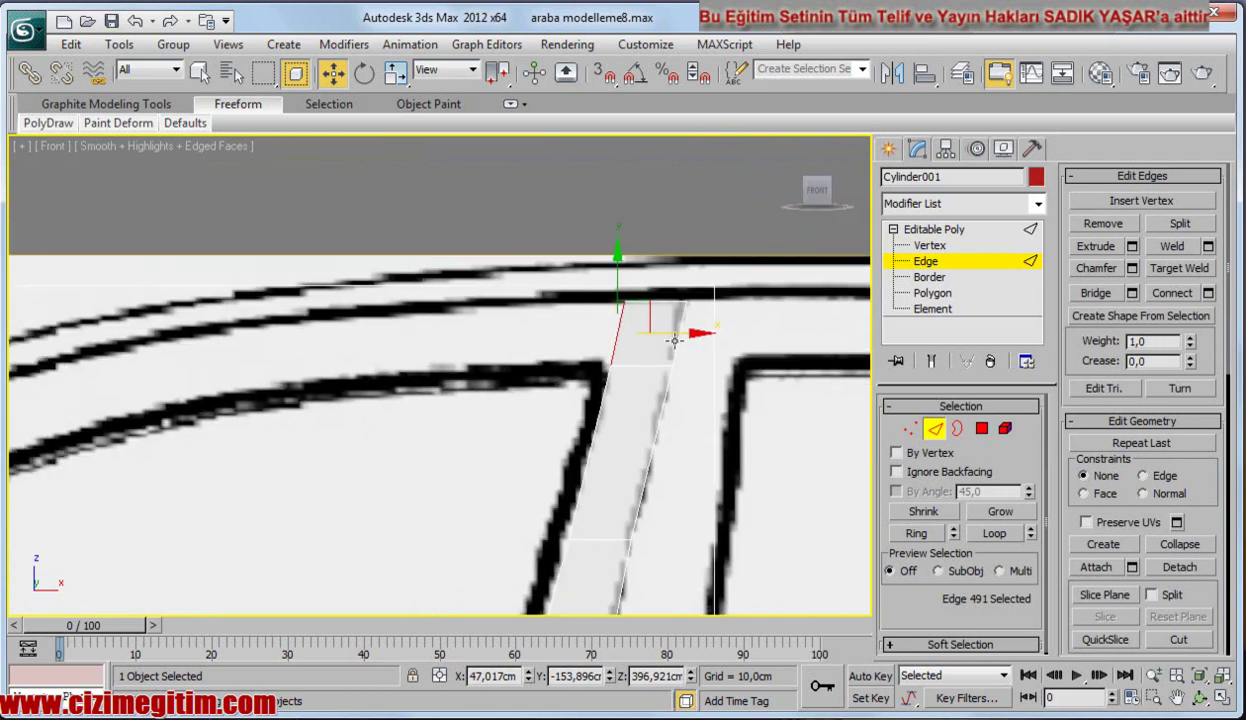
pyautogui.keyDown('shift'); pyautogui.moveTo(680, 333); pyautogui.dragTo(566, 332); pyautogui.keyUp('shift')
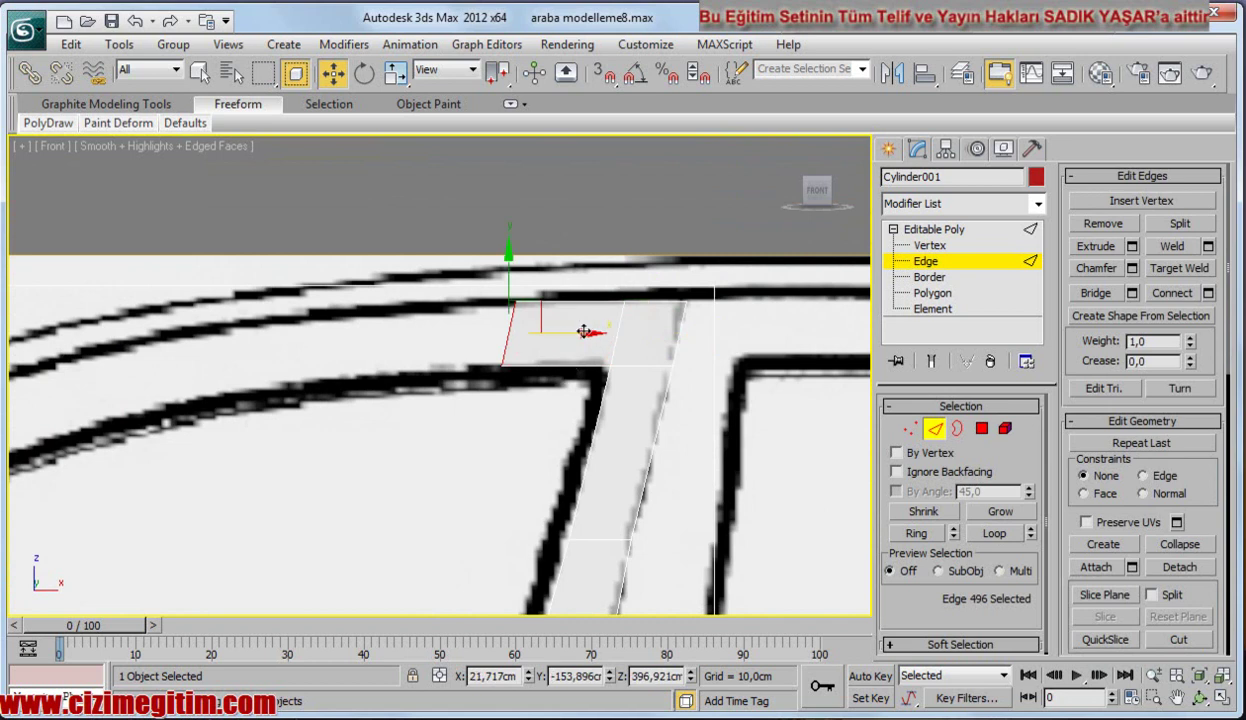
pyautogui.moveTo(584, 331); pyautogui.dragTo(628, 333)
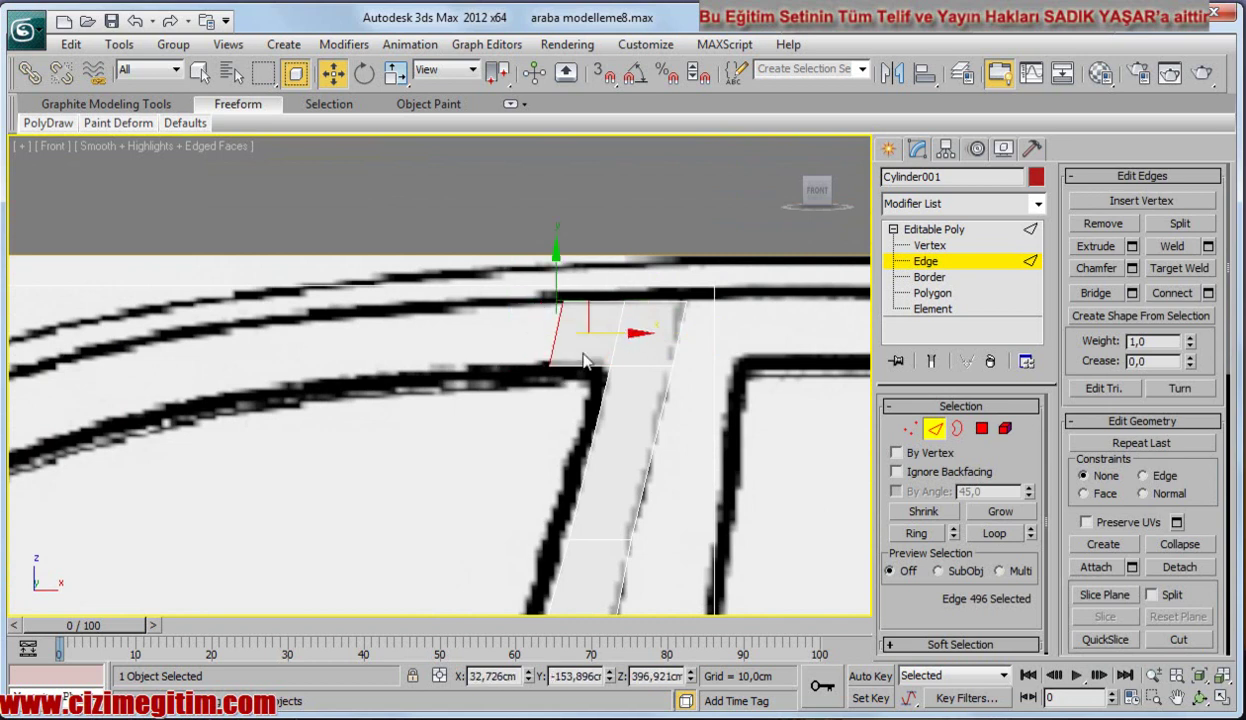
pyautogui.press('e')
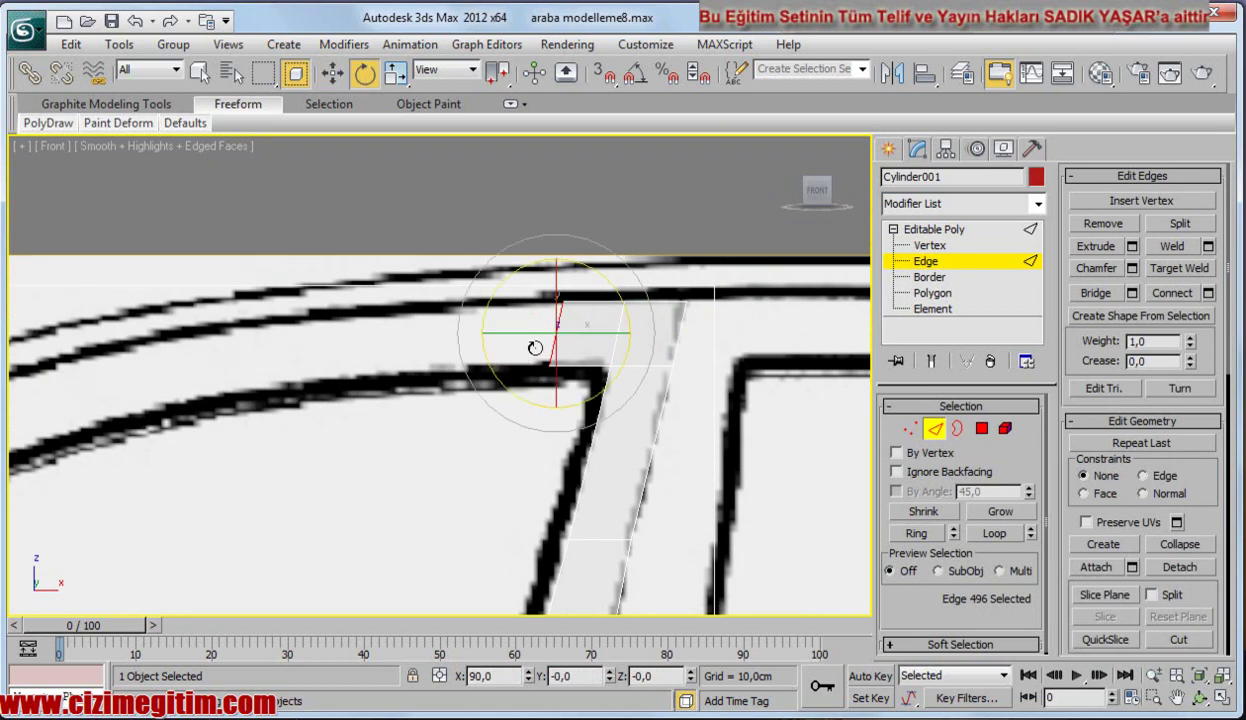
pyautogui.moveTo(617, 302)
pyautogui.mouseDown()
pyautogui.moveTo(594, 281)
pyautogui.moveTo(538, 291)
pyautogui.mouseUp()
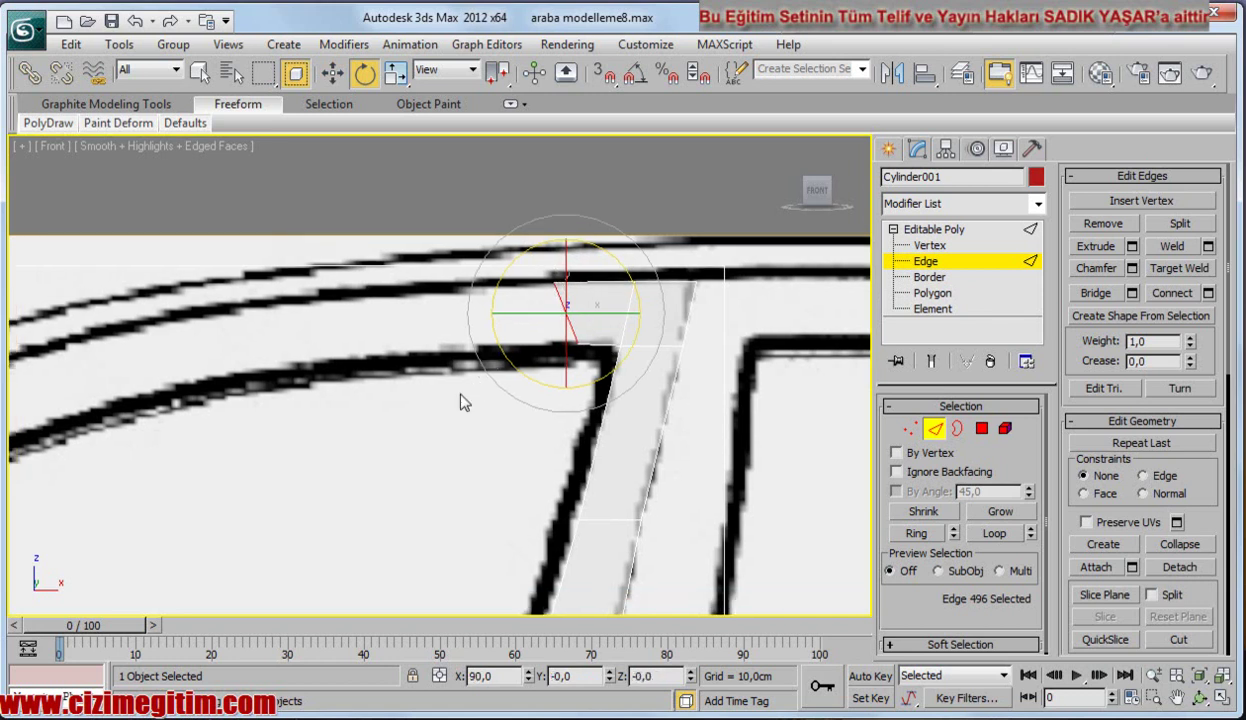
pyautogui.moveTo(462, 398); pyautogui.dragTo(438, 400, button='middle')
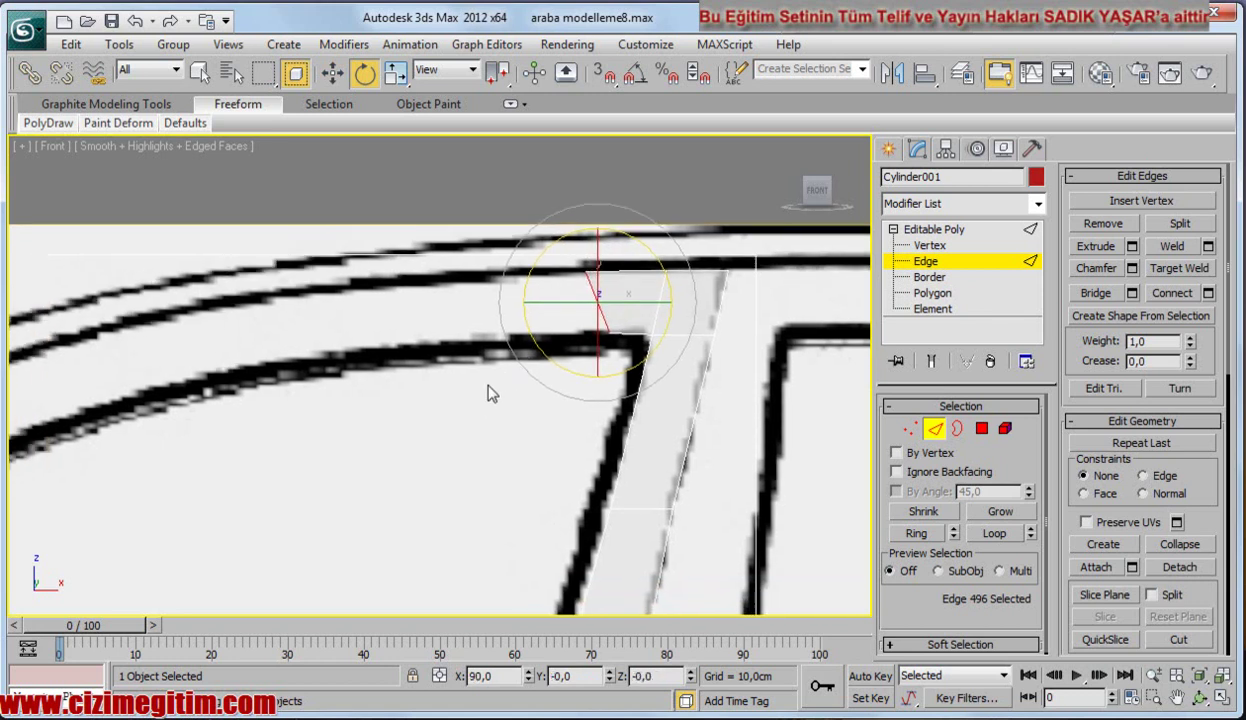
pyautogui.moveTo(667, 294); pyautogui.dragTo(606, 298)
pyautogui.moveTo(431, 311); pyautogui.dragTo(636, 231, button='middle')
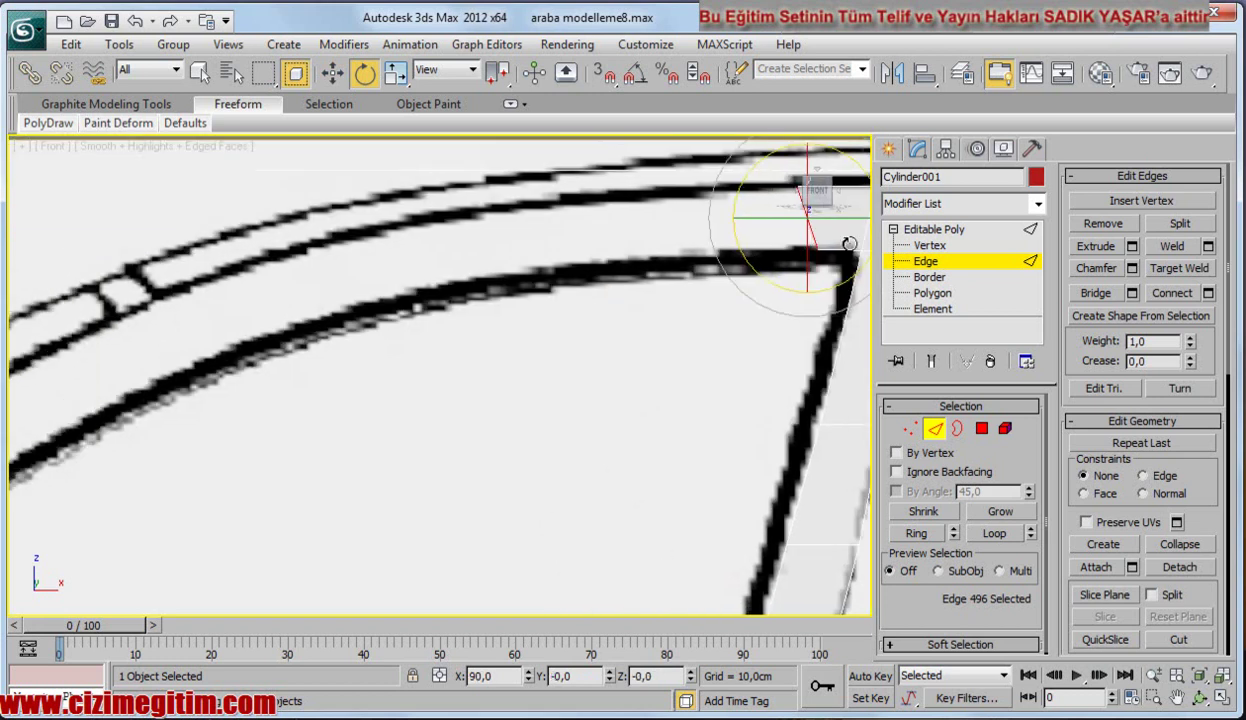
pyautogui.scroll(-2, 349, 325)
pyautogui.moveTo(431, 328)
pyautogui.mouseDown(button='middle')
pyautogui.moveTo(428, 345)
pyautogui.moveTo(450, 324)
pyautogui.moveTo(476, 348)
pyautogui.mouseUp(button='middle')
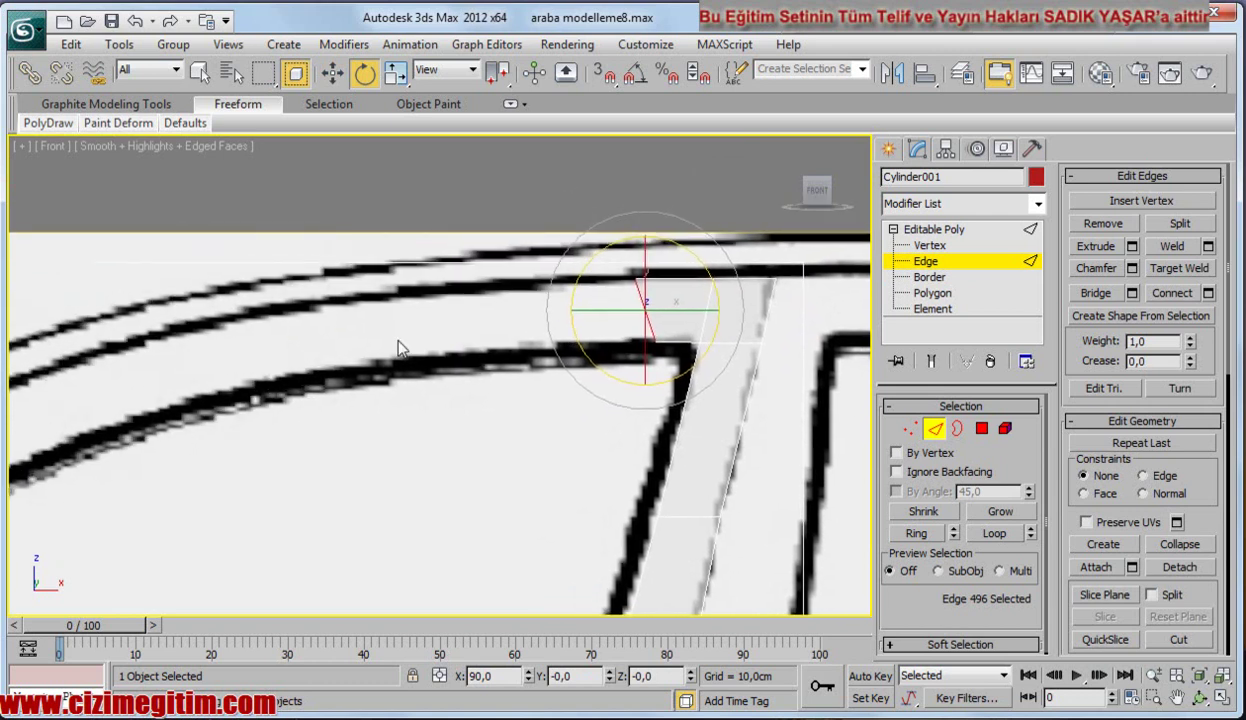
# In Top view, select the new polygon's top vertices at Vertex level.
pyautogui.press('t')
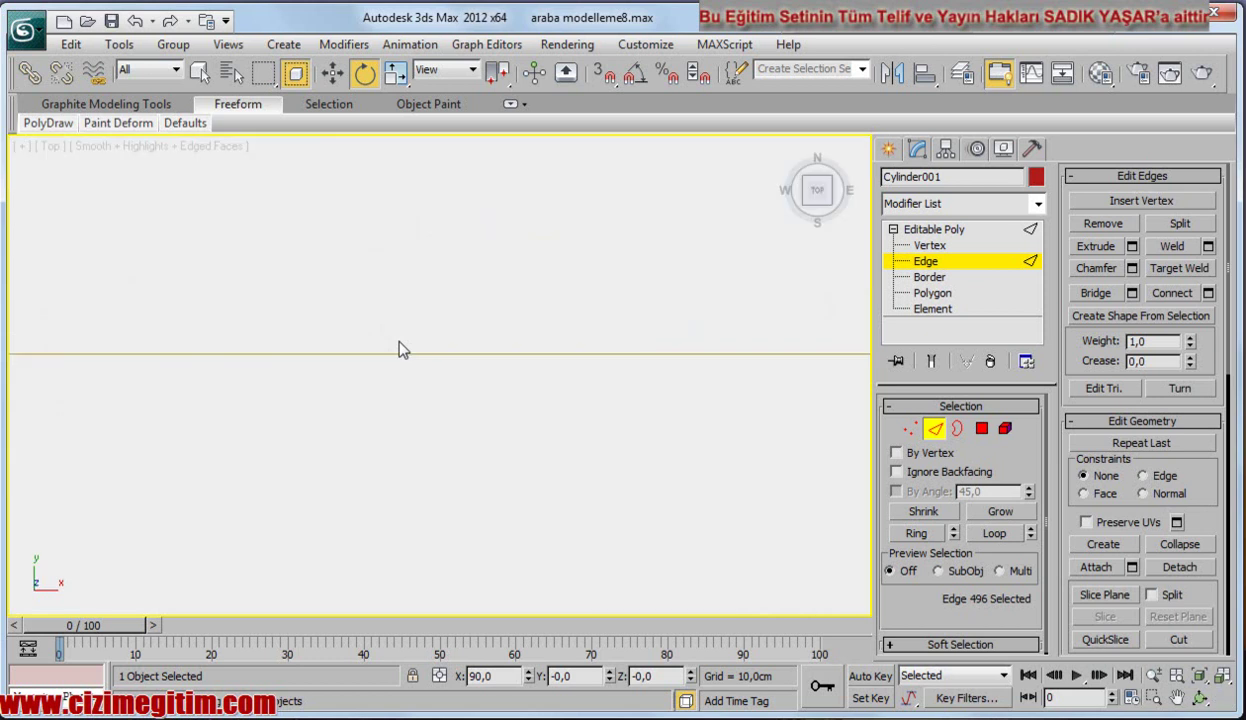
pyautogui.moveTo(398, 348); pyautogui.dragTo(533, 175, button='middle')
pyautogui.scroll(5, 542, 256)
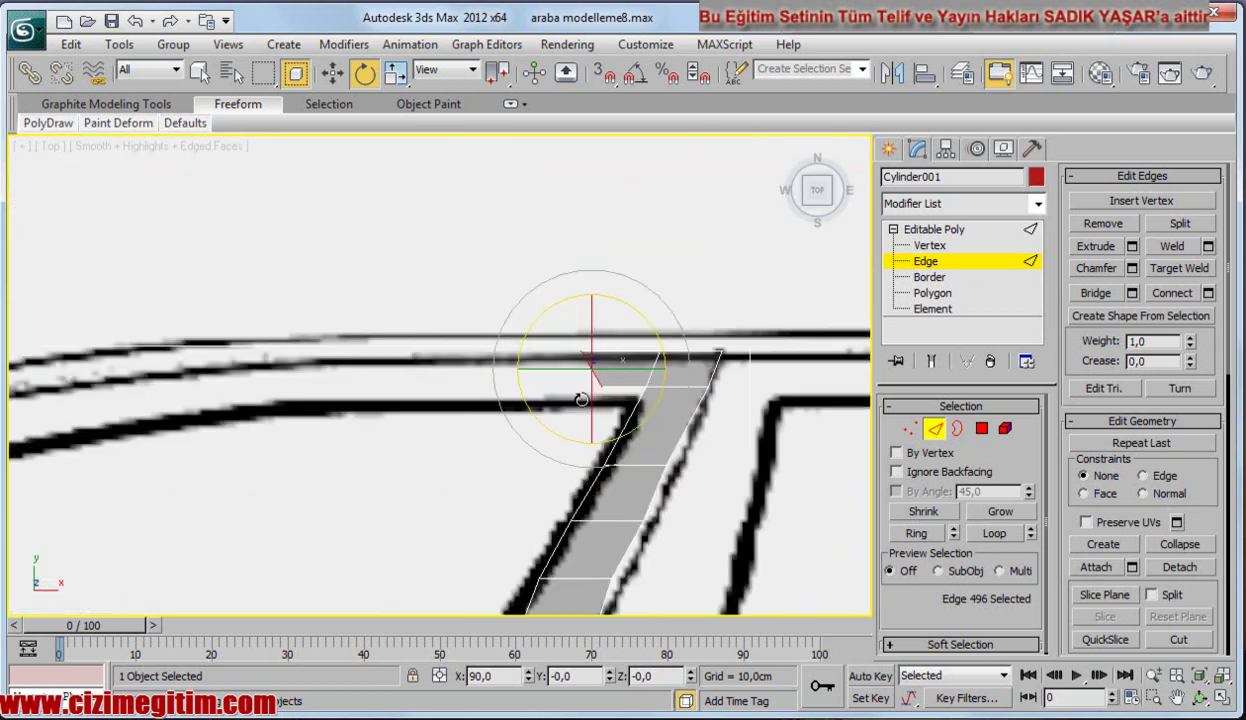
pyautogui.moveTo(530, 440); pyautogui.dragTo(511, 394, button='middle')
pyautogui.scroll(1, 511, 394)
pyautogui.scroll(2, 511, 394)
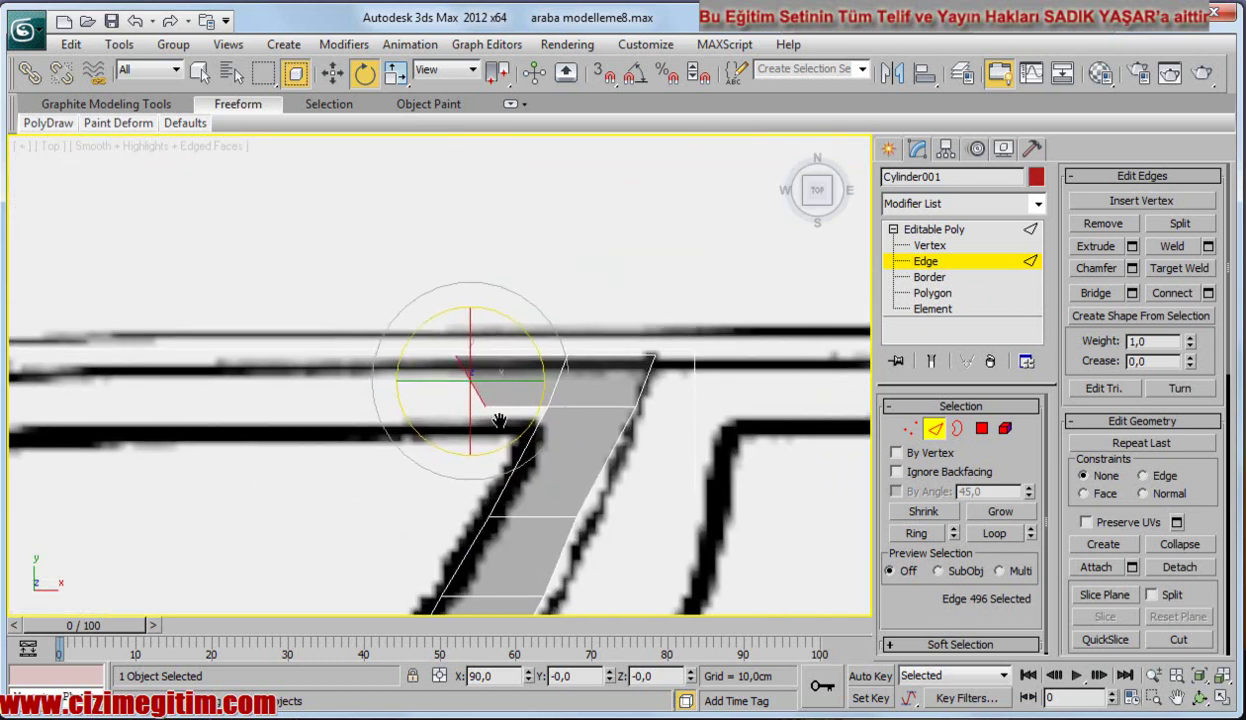
pyautogui.click(929, 245)
pyautogui.moveTo(390, 293)
pyautogui.mouseDown()
pyautogui.moveTo(686, 447)
pyautogui.moveTo(682, 436)
pyautogui.mouseUp()
# Move the top vertices along Y to the roof edge and nudge the lower pair down onto the roof line.
pyautogui.press('w')
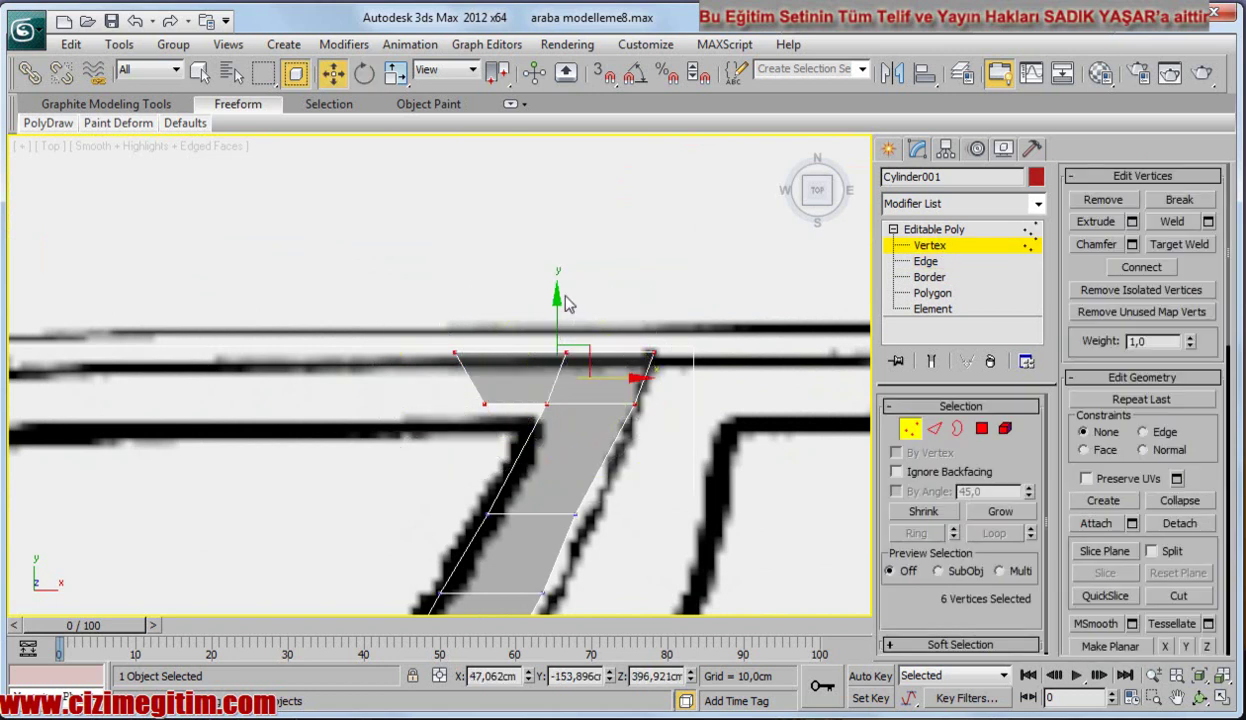
pyautogui.moveTo(556, 291); pyautogui.dragTo(556, 297)
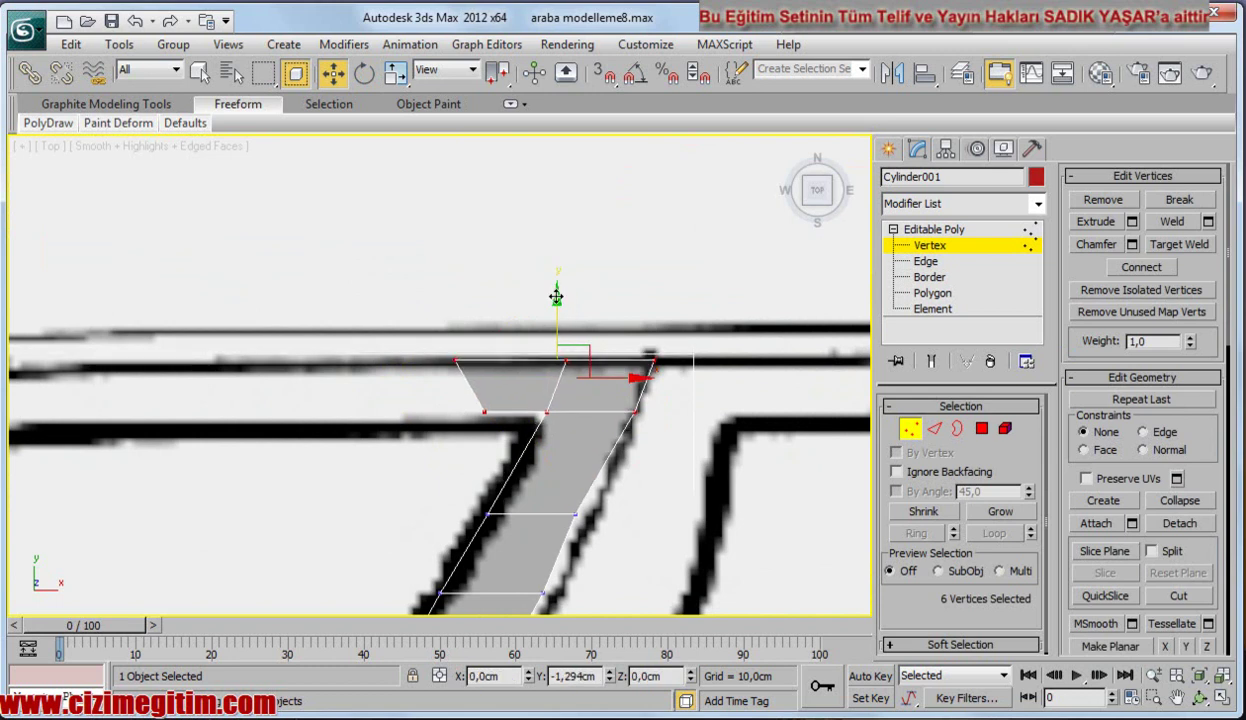
pyautogui.moveTo(462, 488); pyautogui.dragTo(590, 540)
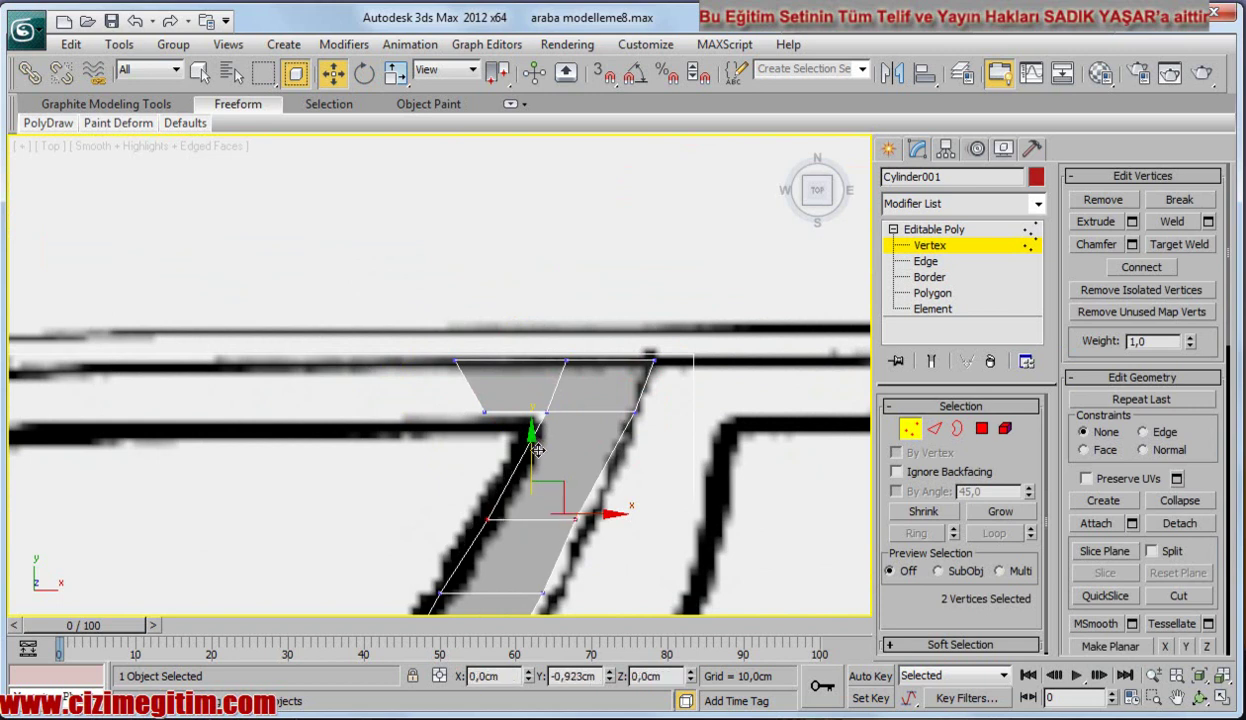
pyautogui.moveTo(535, 444); pyautogui.dragTo(535, 449)
# Check the strip's fit against the blueprints in the Front, Left and Top views.
pyautogui.scroll(-3, 596, 458)
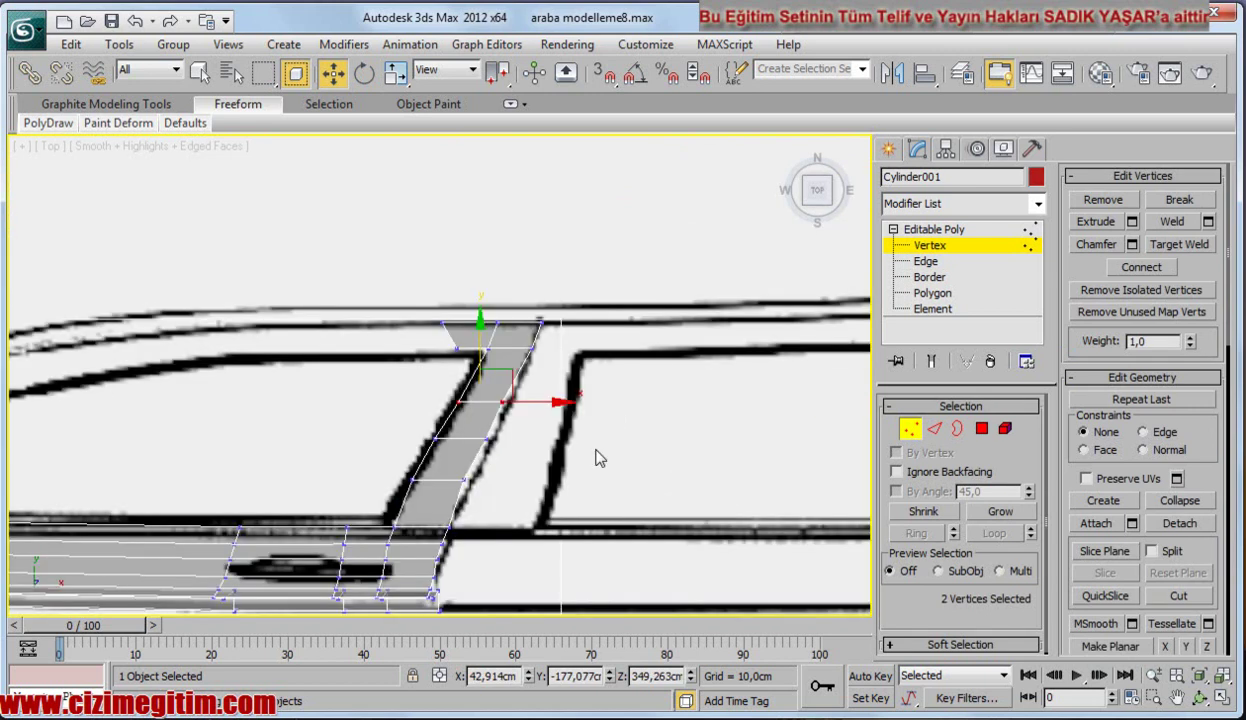
pyautogui.press('f')
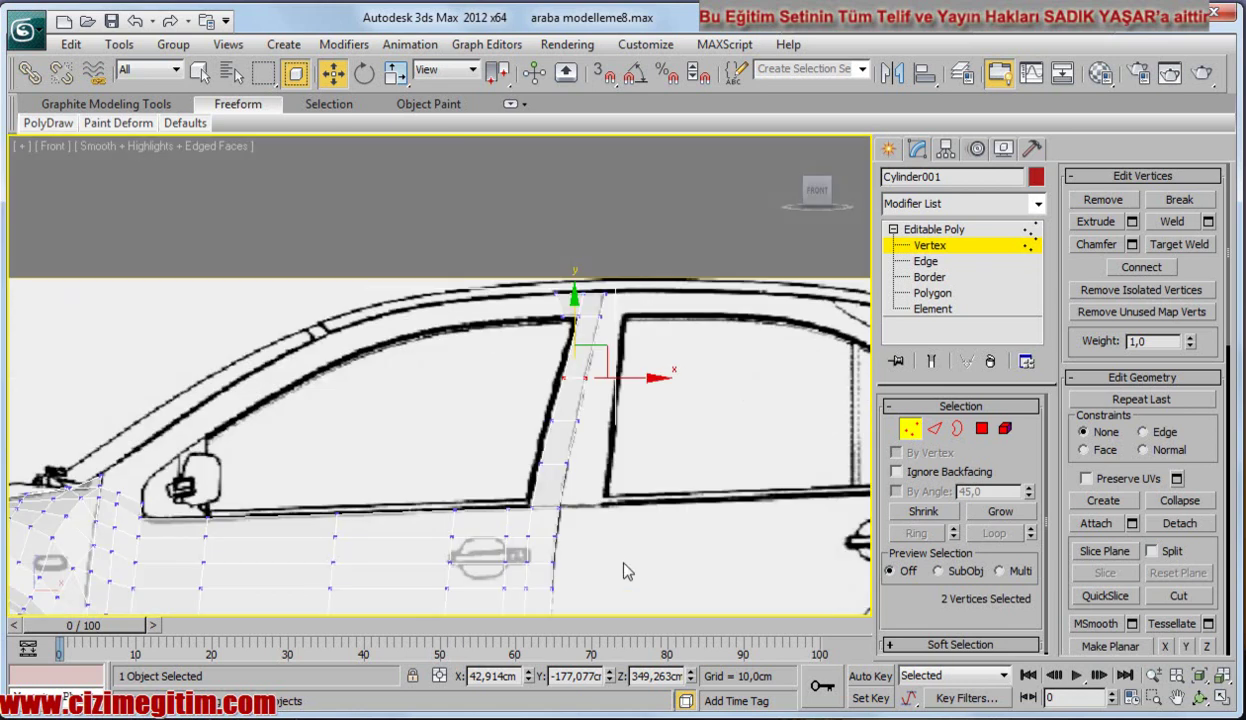
pyautogui.press('l')
pyautogui.scroll(2, 551, 248)
pyautogui.scroll(4, 540, 295)
pyautogui.scroll(2, 443, 290)
pyautogui.moveTo(443, 290); pyautogui.dragTo(436, 256, button='middle')
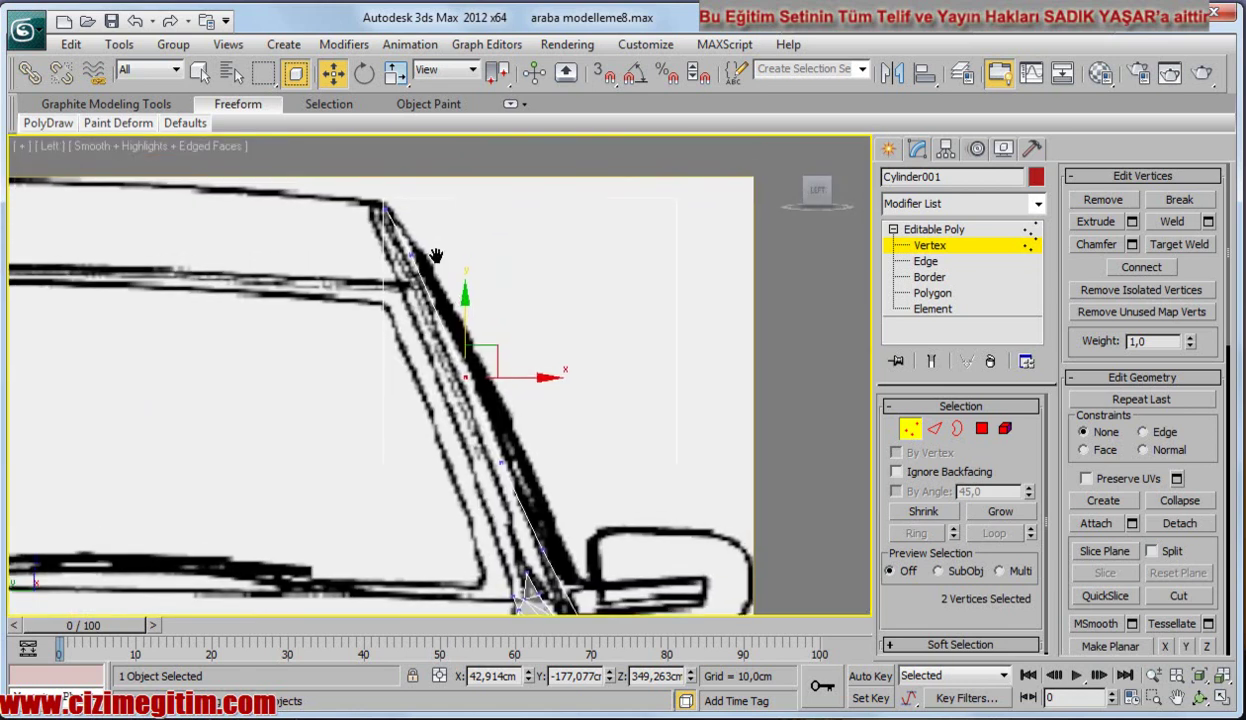
pyautogui.press('t')
pyautogui.scroll(-3, 411, 334)
pyautogui.scroll(1, 428, 345)
pyautogui.scroll(3, 486, 370)
pyautogui.scroll(1, 486, 370)
pyautogui.scroll(3, 480, 351)
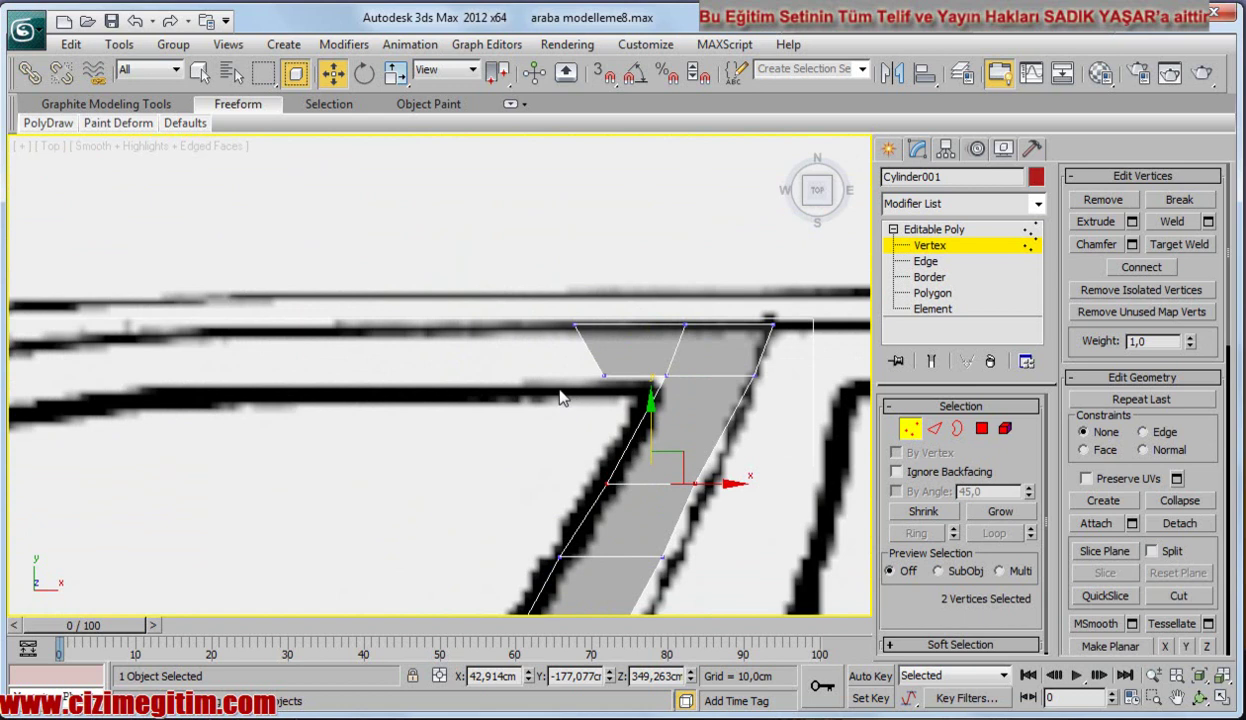
# Frame the top of the door pillar in Front view and switch to Edge level.
pyautogui.press('f')
pyautogui.scroll(-3, 425, 353)
pyautogui.moveTo(470, 554); pyautogui.dragTo(462, 573, button='middle')
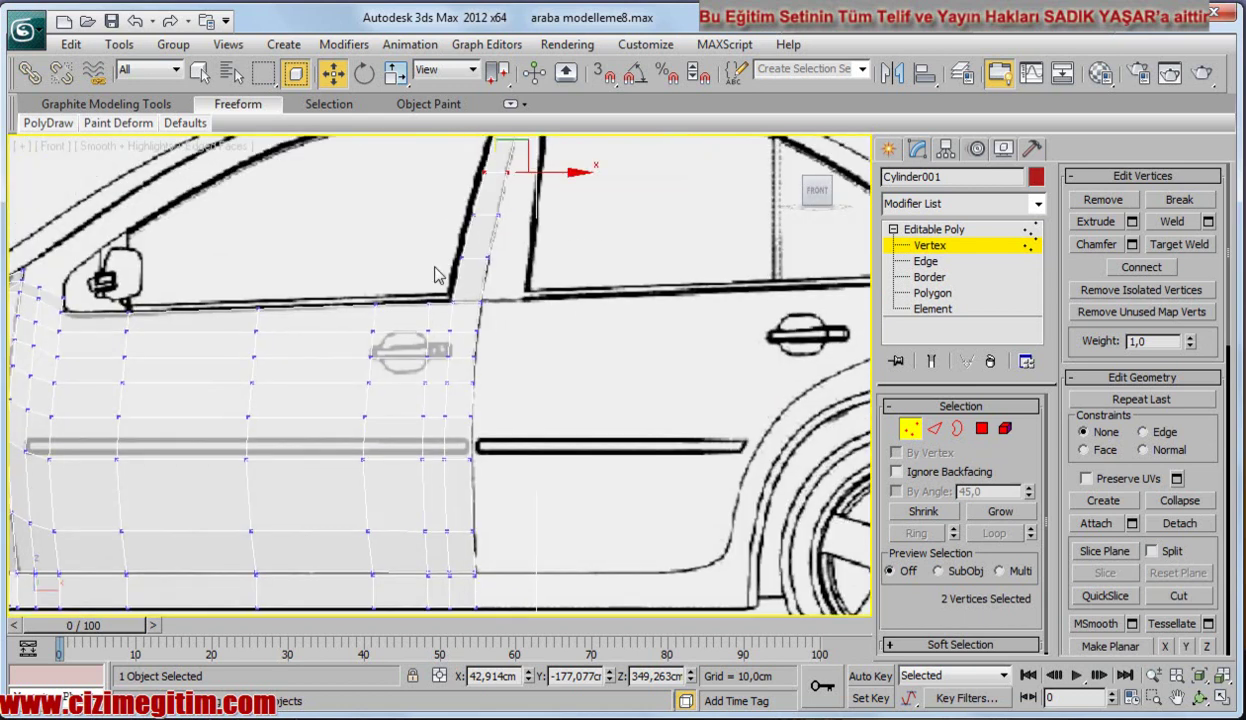
pyautogui.scroll(5, 500, 300)
pyautogui.moveTo(500, 300); pyautogui.dragTo(548, 323, button='middle')
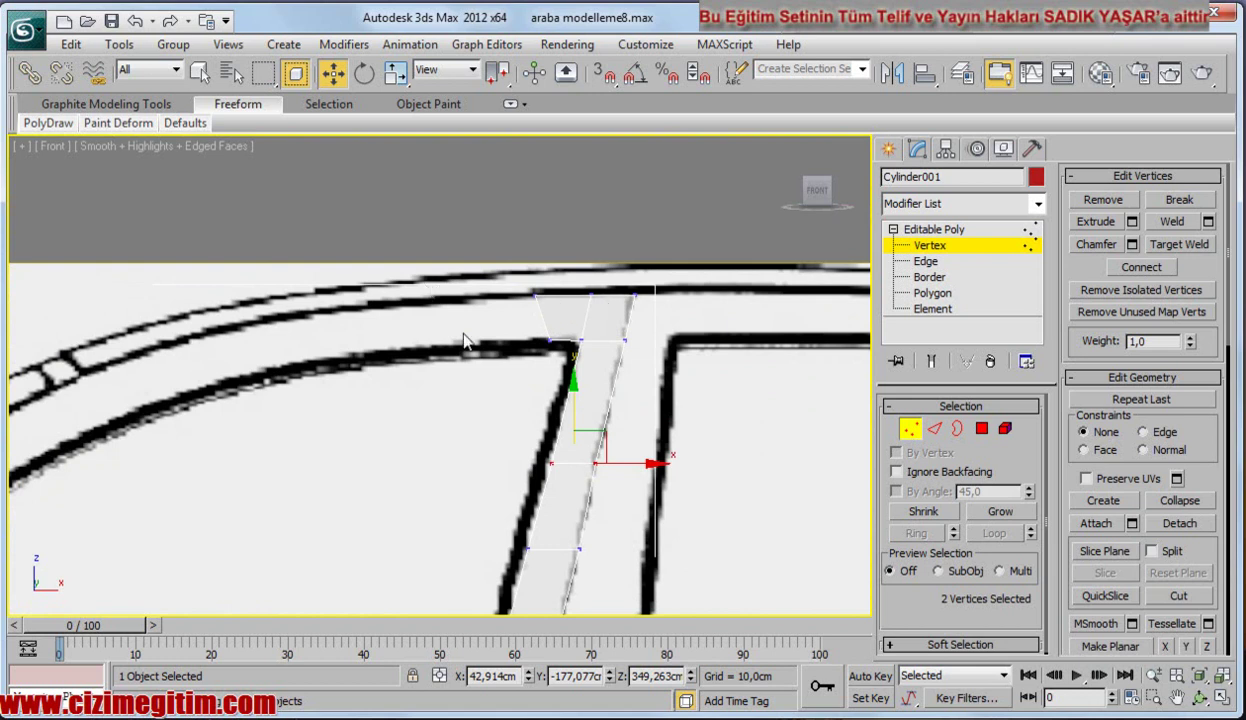
pyautogui.click(925, 261)
# Extrude another roof polygon forward, lower and stretch its edge, then align it with the roof outline from above.
pyautogui.scroll(2, 536, 313)
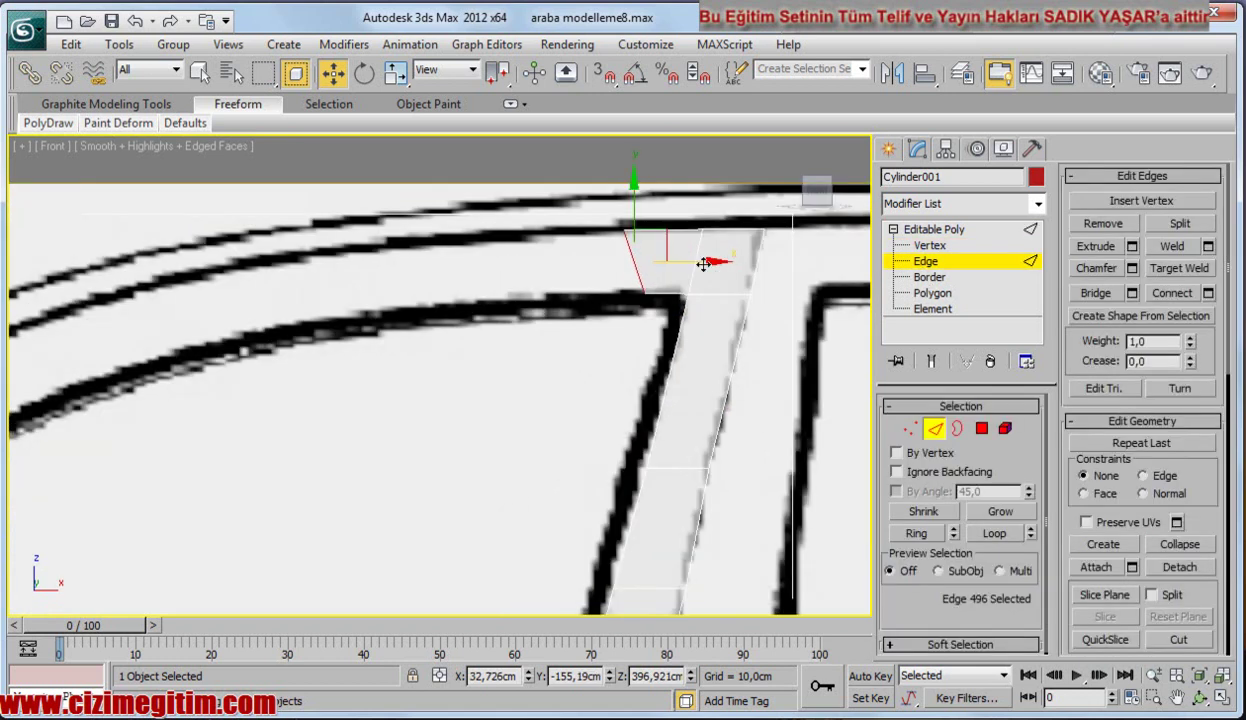
pyautogui.keyDown('shift'); pyautogui.moveTo(702, 263); pyautogui.dragTo(598, 285); pyautogui.keyUp('shift')
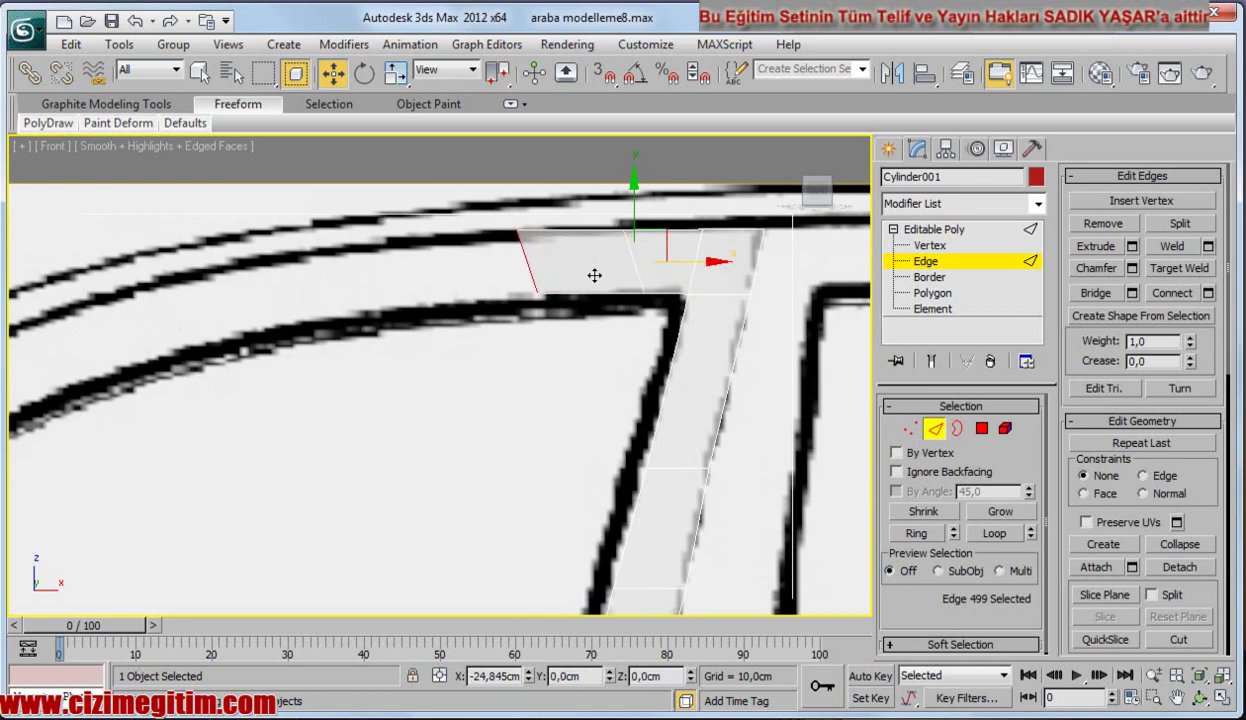
pyautogui.press('r')
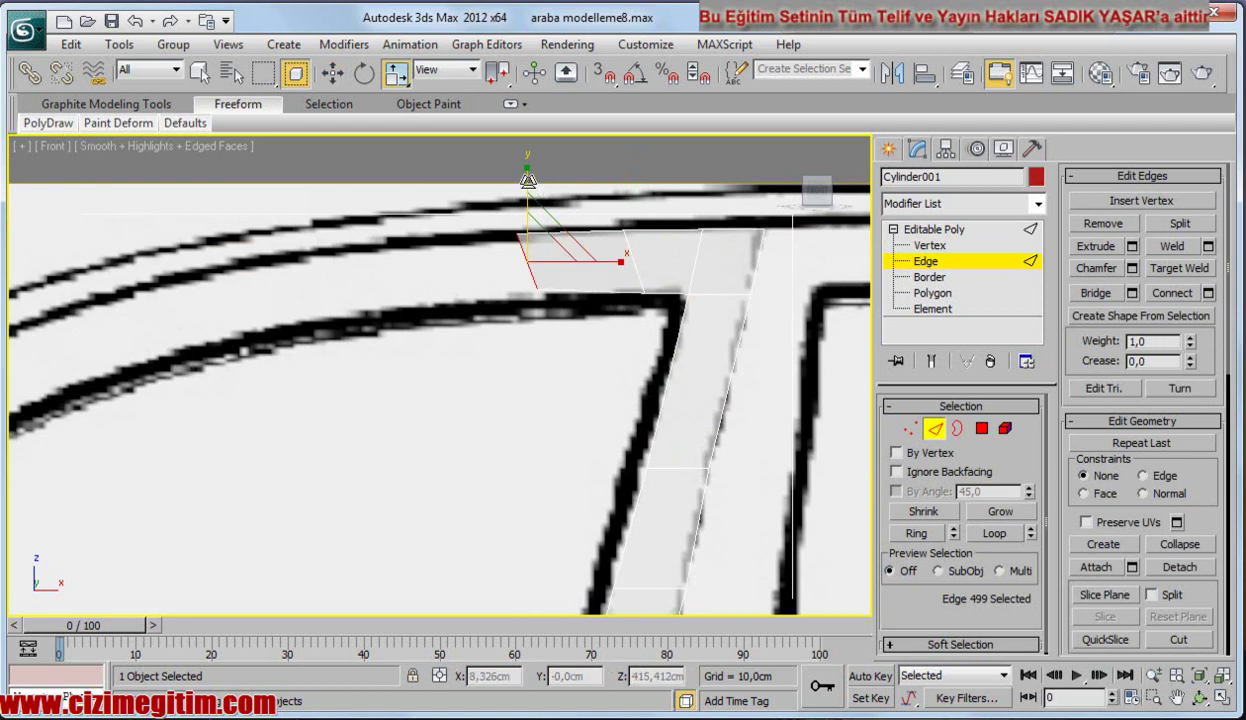
pyautogui.press('w')
pyautogui.moveTo(527, 182); pyautogui.dragTo(527, 180)
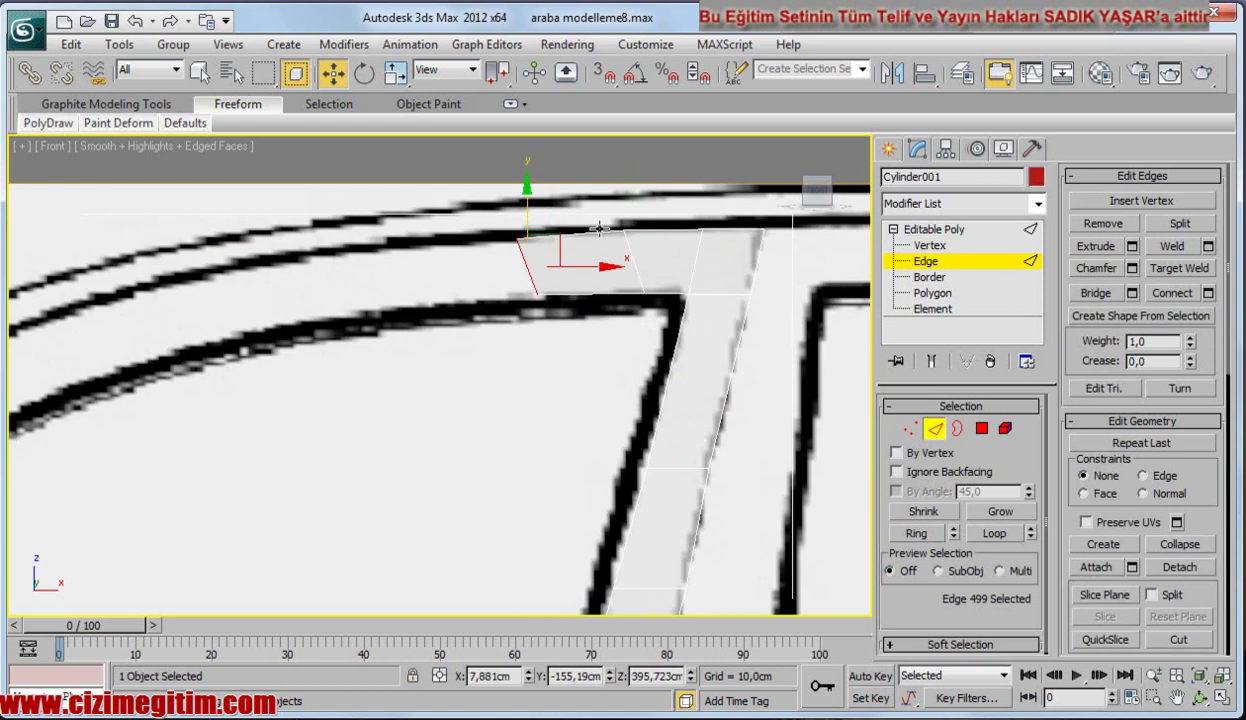
pyautogui.press('r')
pyautogui.moveTo(528, 176); pyautogui.dragTo(525, 165)
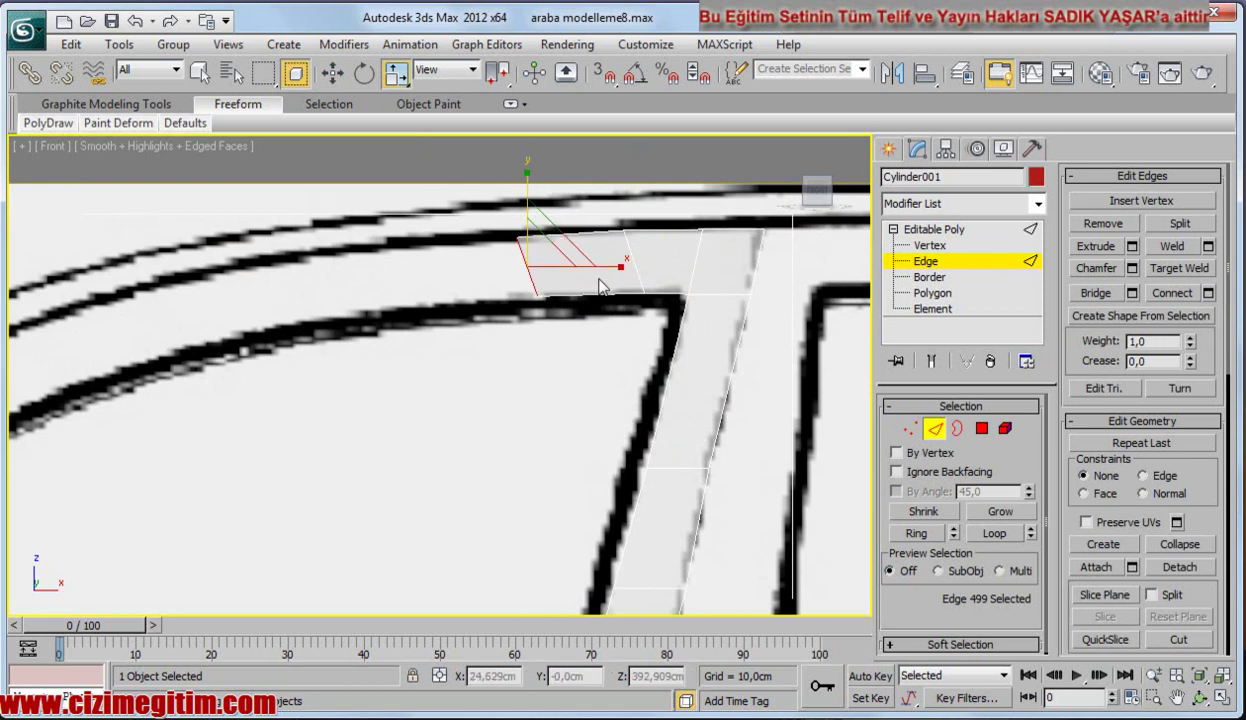
pyautogui.press('t')
pyautogui.moveTo(452, 318); pyautogui.dragTo(477, 204, button='middle')
pyautogui.press('w')
pyautogui.scroll(3, 462, 342)
pyautogui.moveTo(553, 357); pyautogui.dragTo(551, 359)
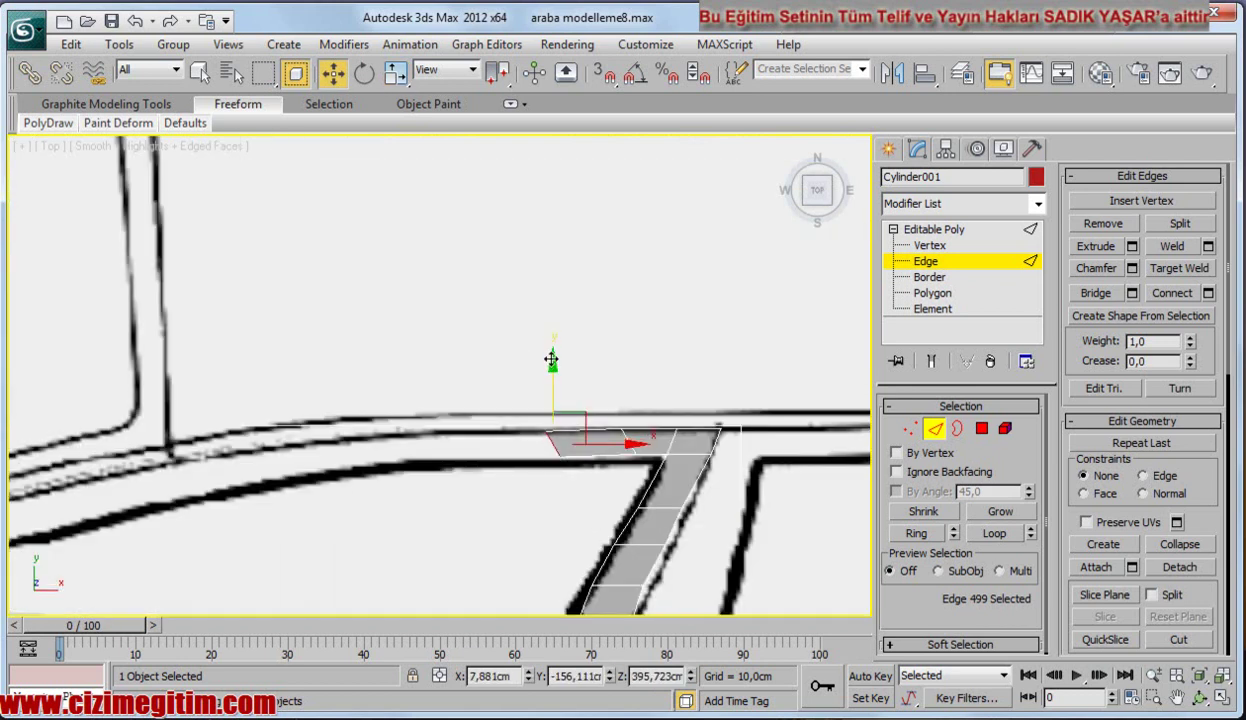
pyautogui.moveTo(506, 352); pyautogui.dragTo(508, 334, button='middle')
# Pull a further polygon forward along the roof, lowering its edge onto the curve and aligning it in Top view.
pyautogui.press('f')
pyautogui.scroll(5, 565, 311)
pyautogui.moveTo(565, 311); pyautogui.dragTo(425, 353, button='middle')
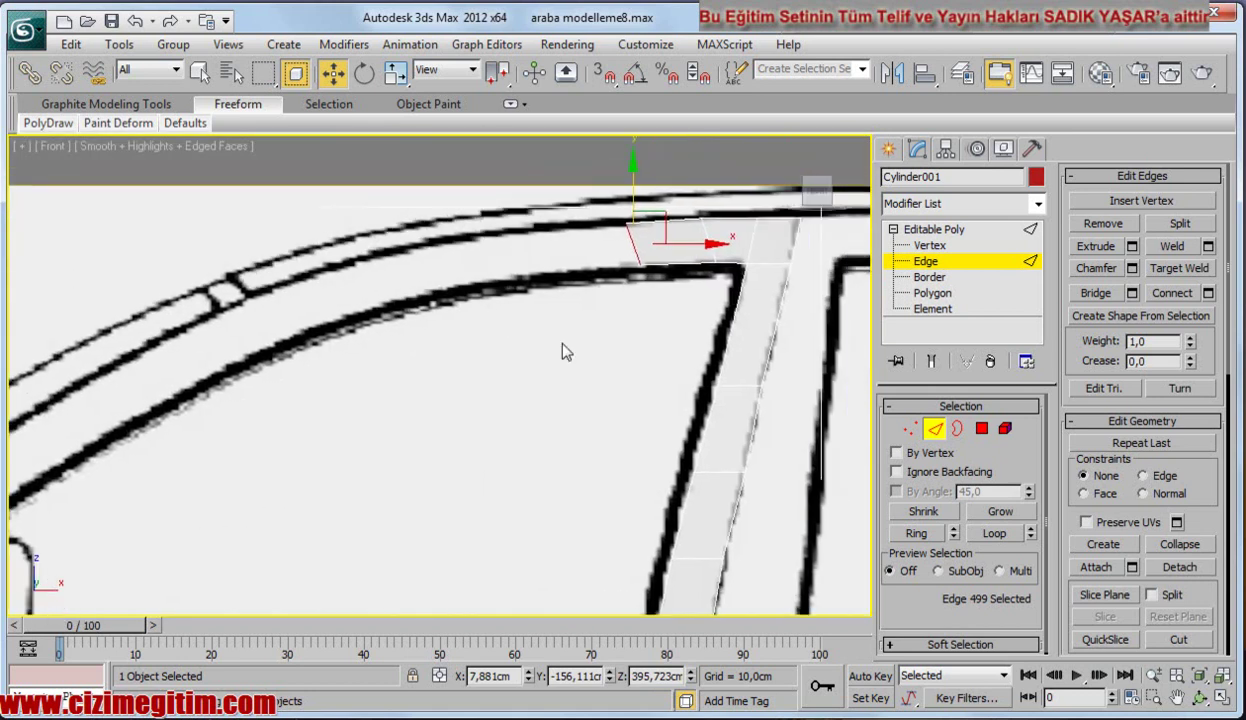
pyautogui.keyDown('shift'); pyautogui.moveTo(693, 241); pyautogui.dragTo(610, 254); pyautogui.keyUp('shift')
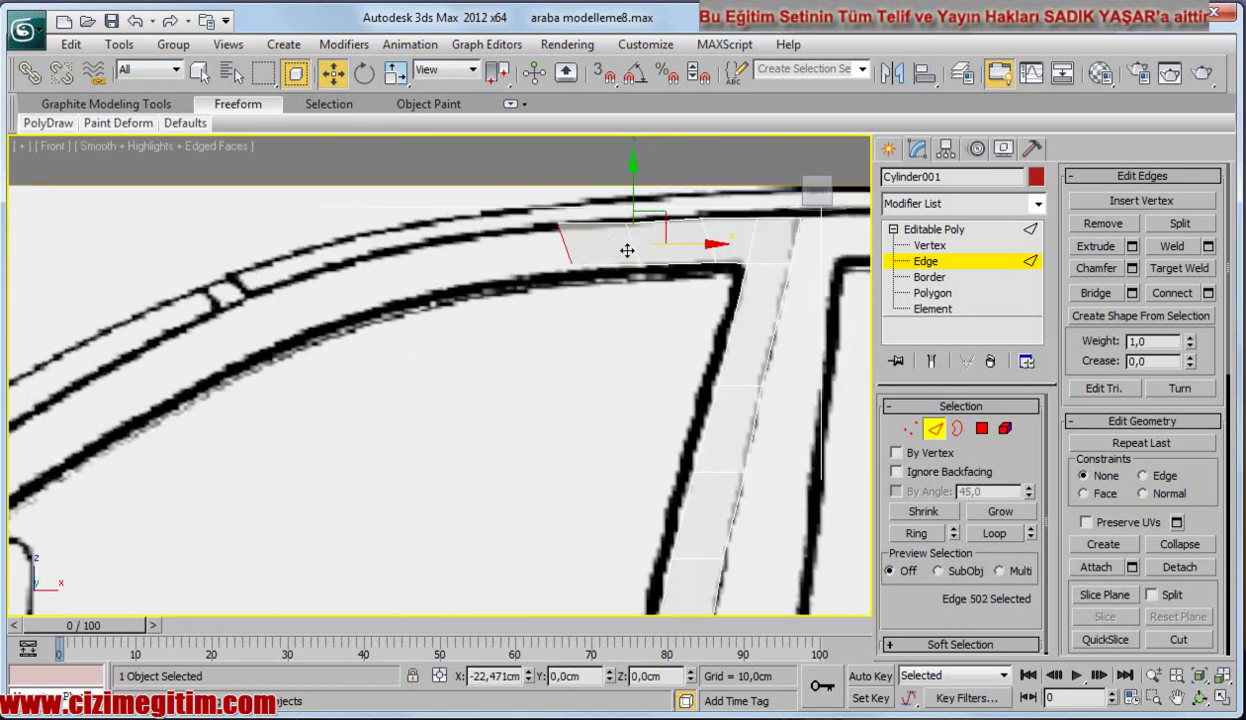
pyautogui.moveTo(547, 180); pyautogui.dragTo(544, 178)
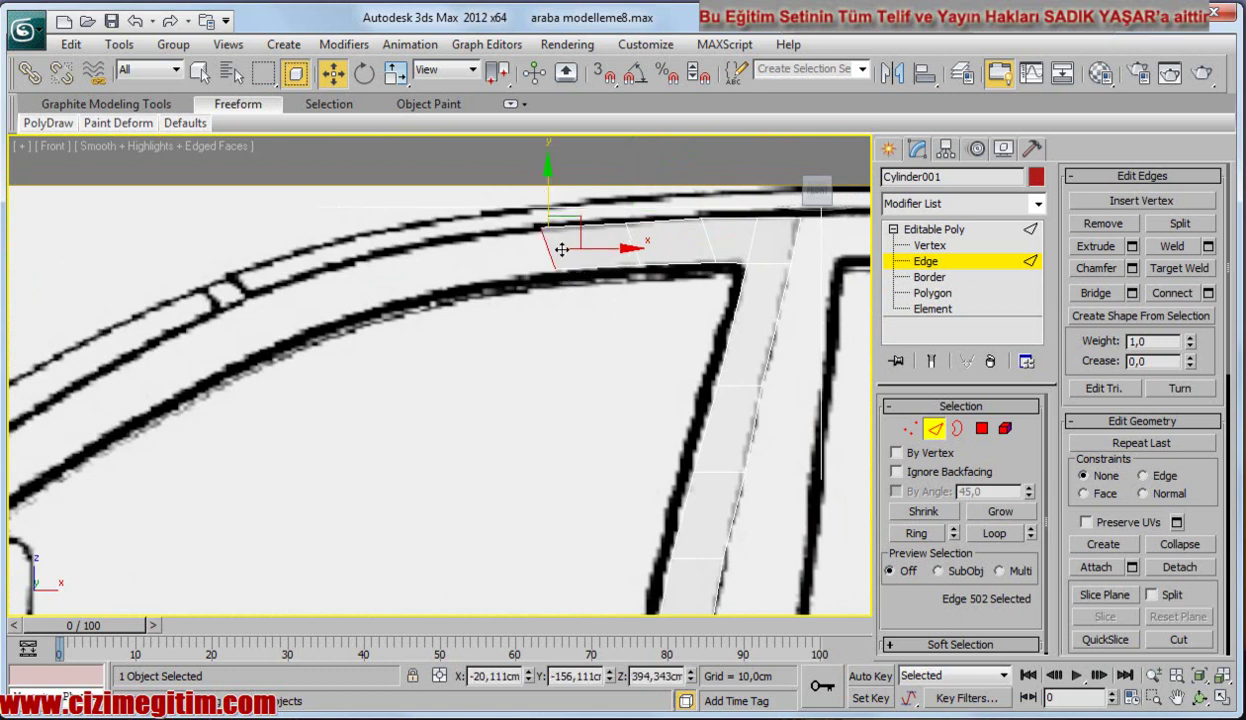
pyautogui.press('t')
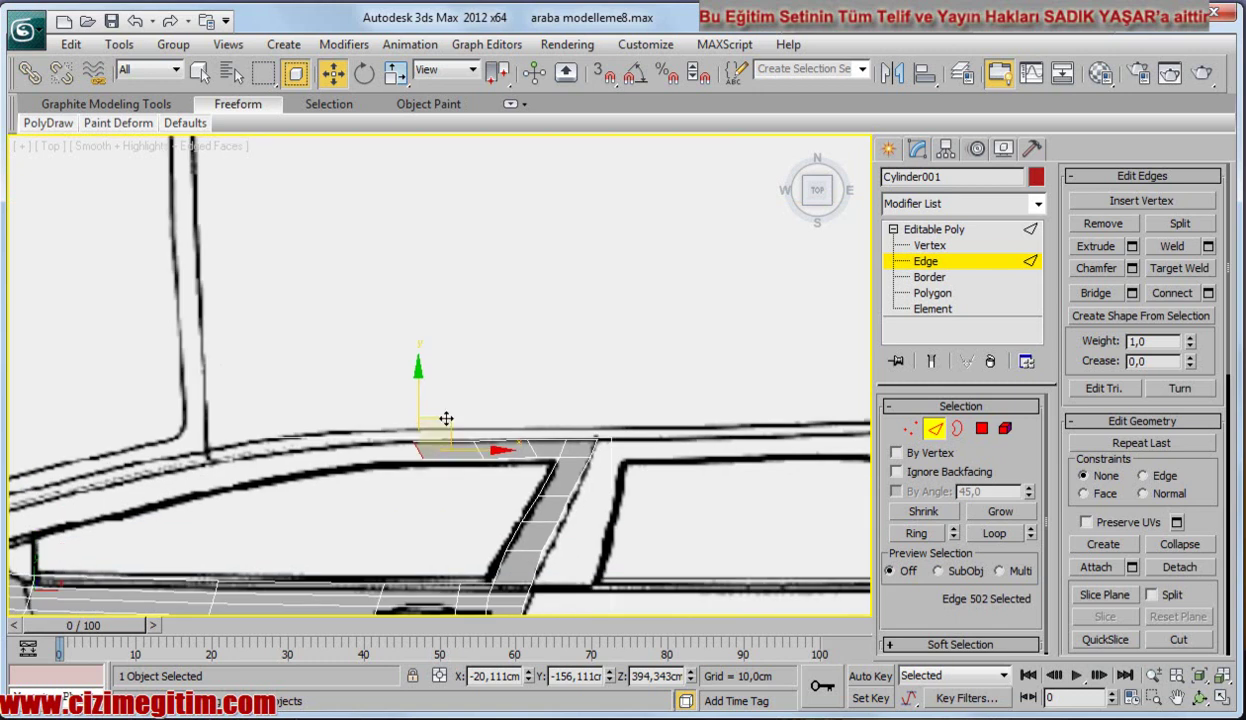
pyautogui.moveTo(420, 376); pyautogui.dragTo(420, 379)
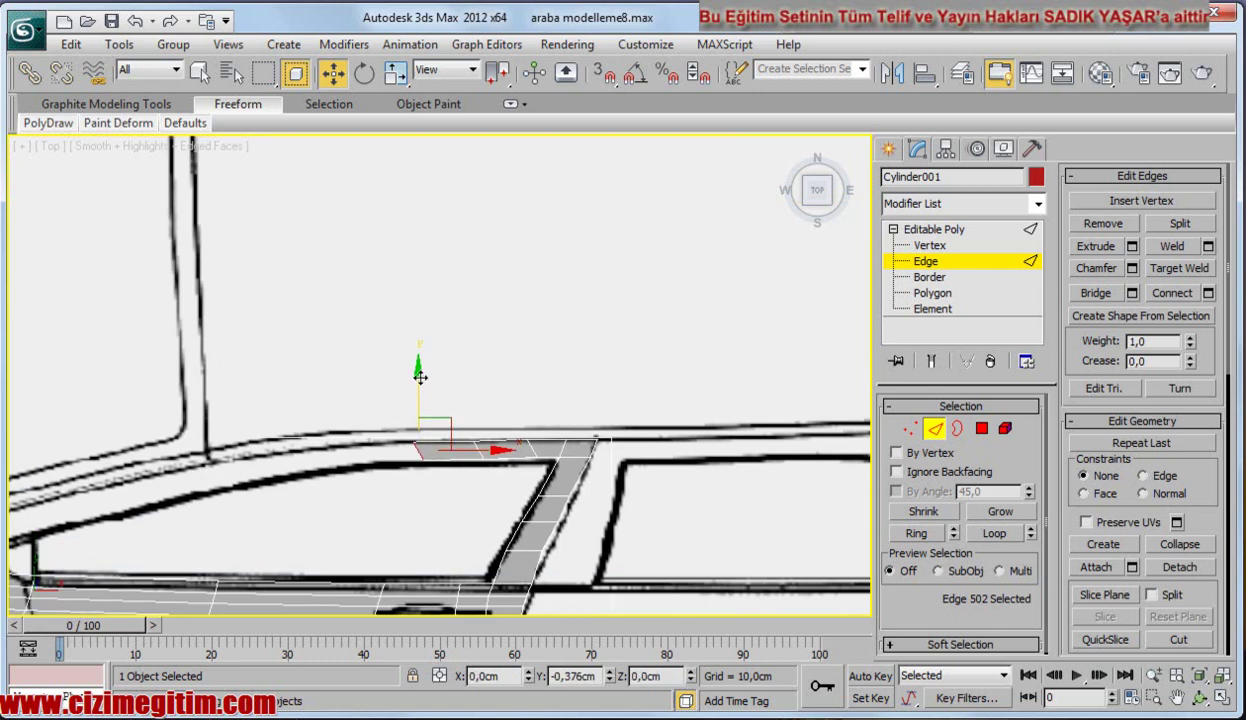
pyautogui.moveTo(356, 361); pyautogui.dragTo(364, 320, button='middle')
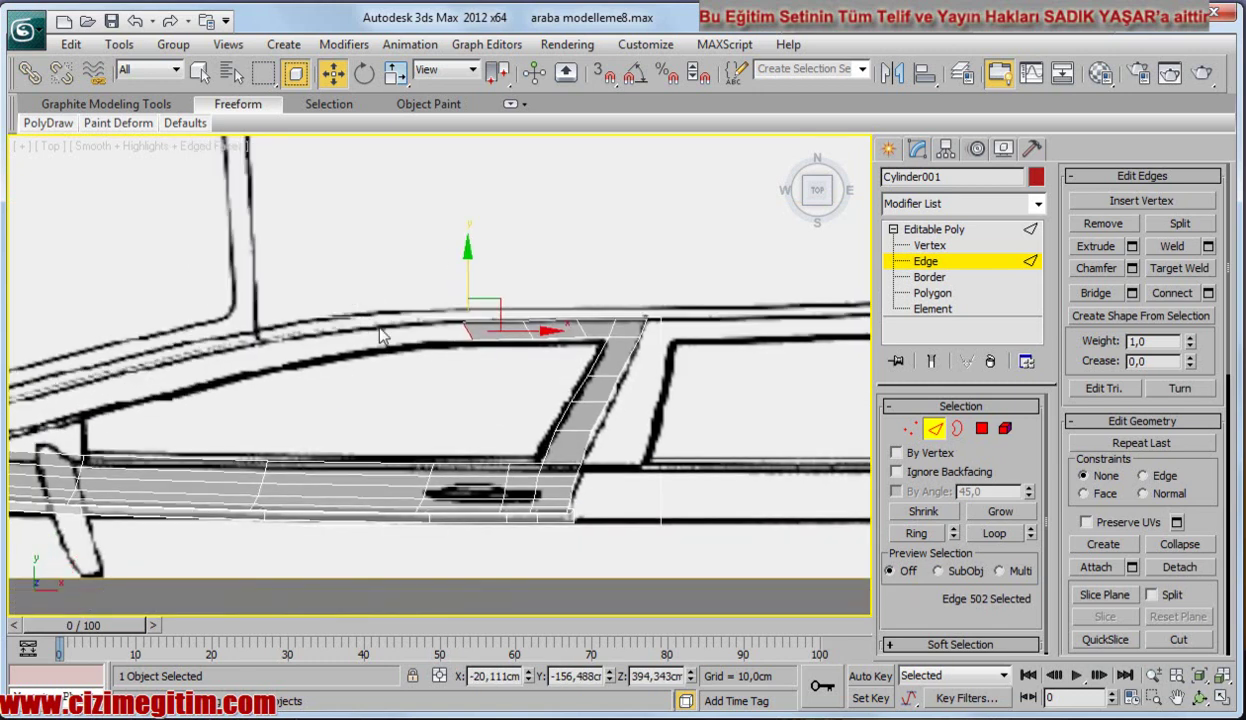
# In Front view, nudge the latest edge down onto the roof curve.
pyautogui.press('f')
pyautogui.scroll(-2, 370, 495)
pyautogui.scroll(5, 437, 437)
pyautogui.scroll(2, 465, 477)
pyautogui.scroll(2, 465, 477)
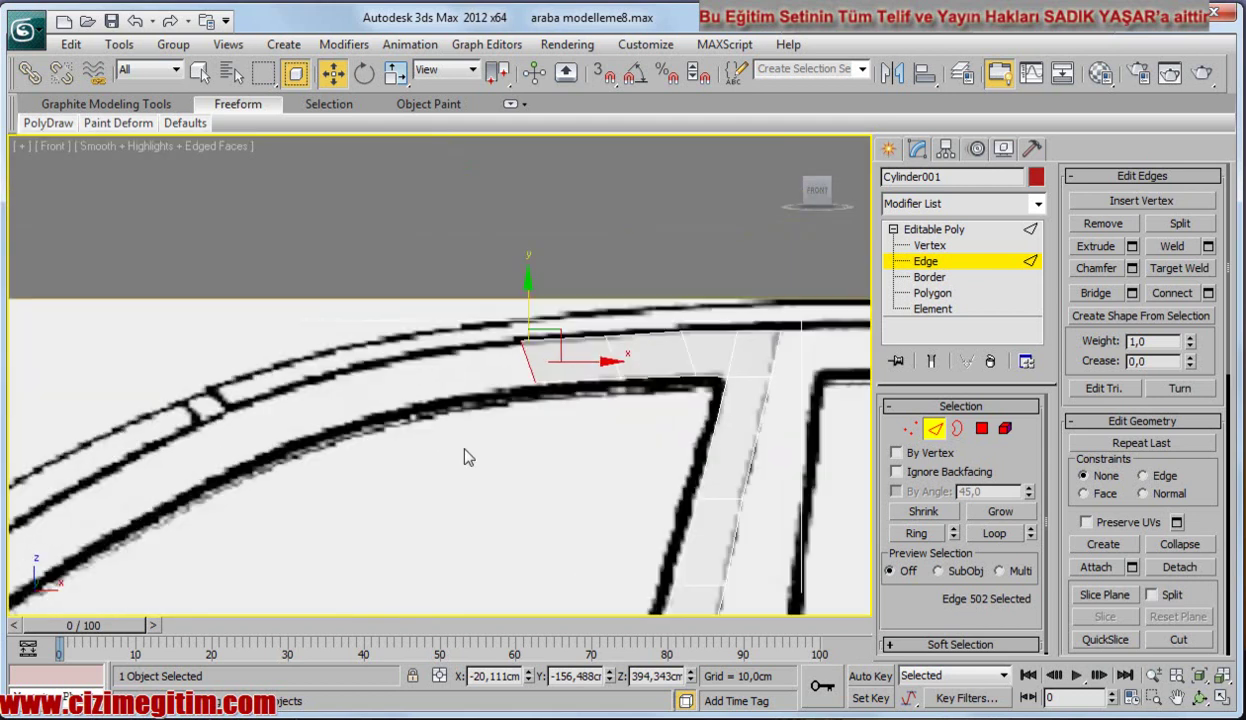
pyautogui.moveTo(529, 297); pyautogui.dragTo(528, 278)
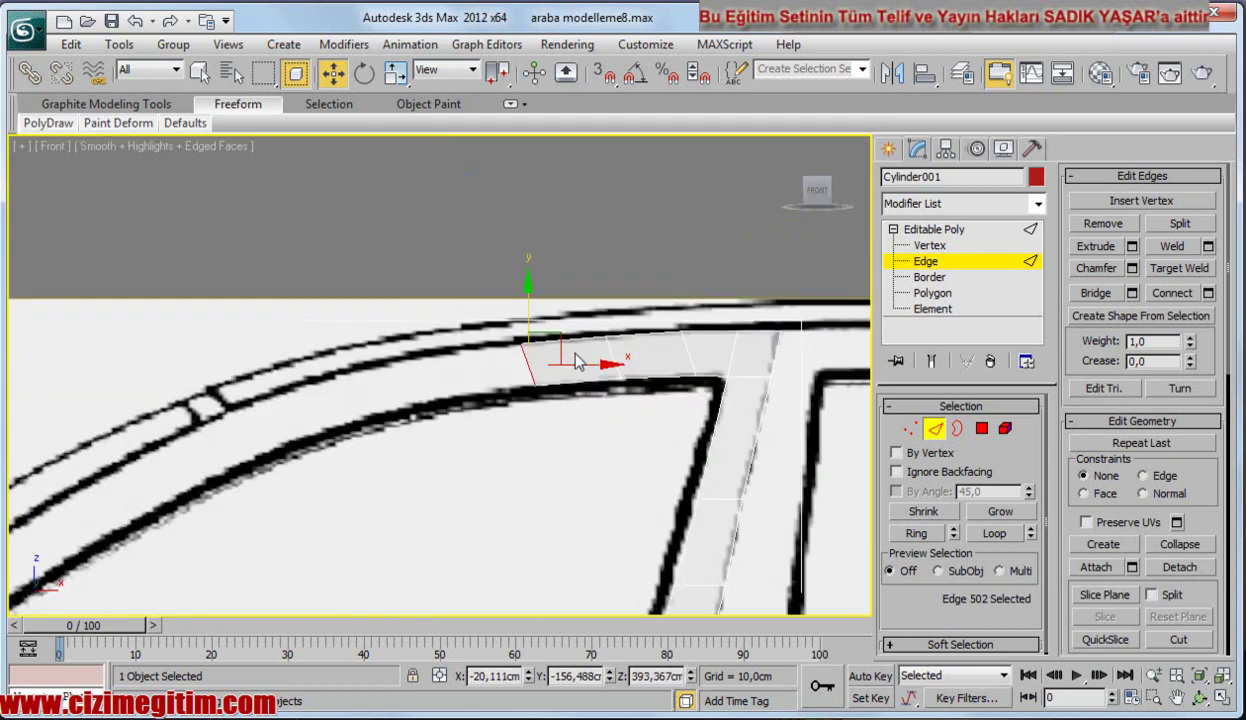
# Extrude another polygon forward and shift its edge to match the roof outline from above.
pyautogui.moveTo(556, 340)
pyautogui.mouseDown()
pyautogui.moveTo(468, 352)
pyautogui.moveTo(459, 328)
pyautogui.mouseUp()
pyautogui.moveTo(459, 328); pyautogui.dragTo(485, 278, button='middle')
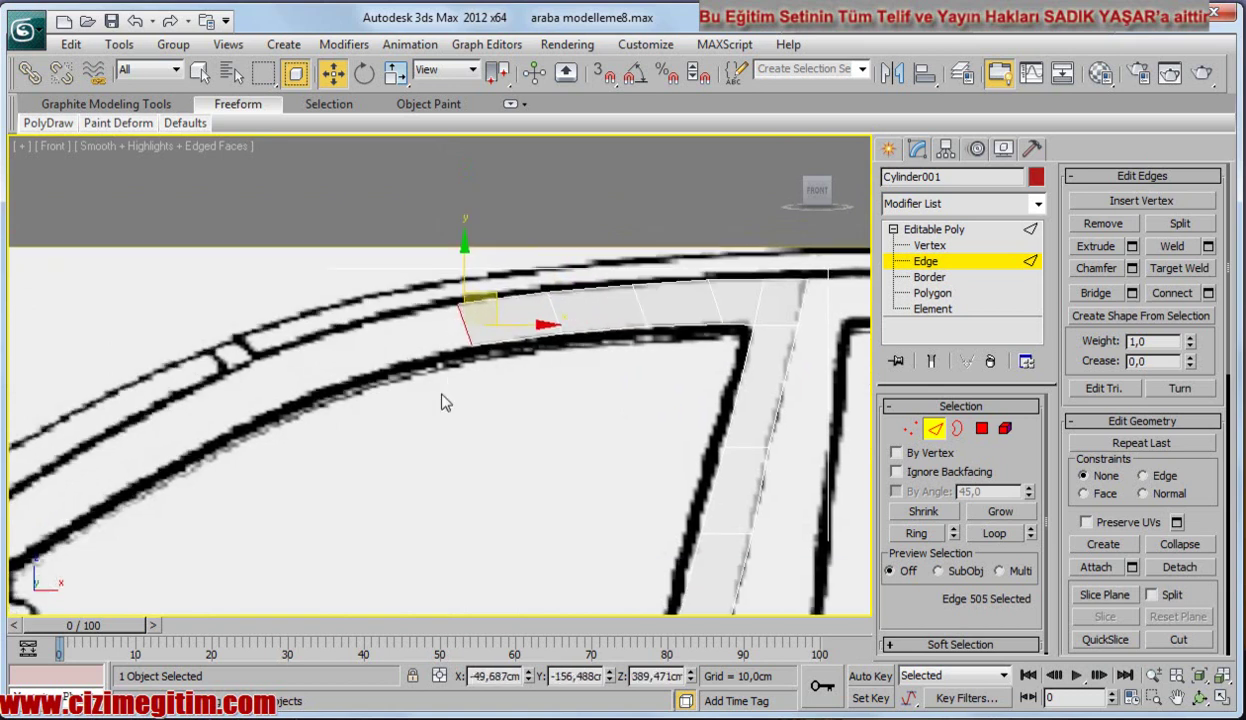
pyautogui.press('t')
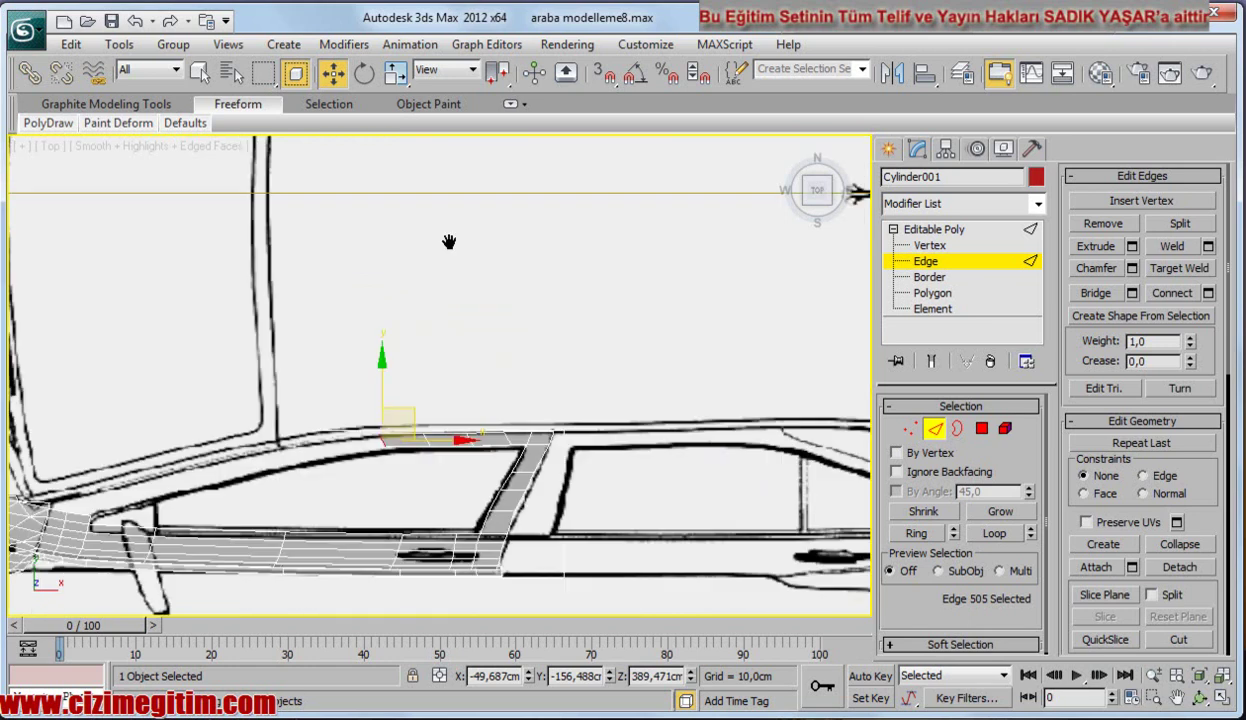
pyautogui.moveTo(373, 353); pyautogui.dragTo(376, 347)
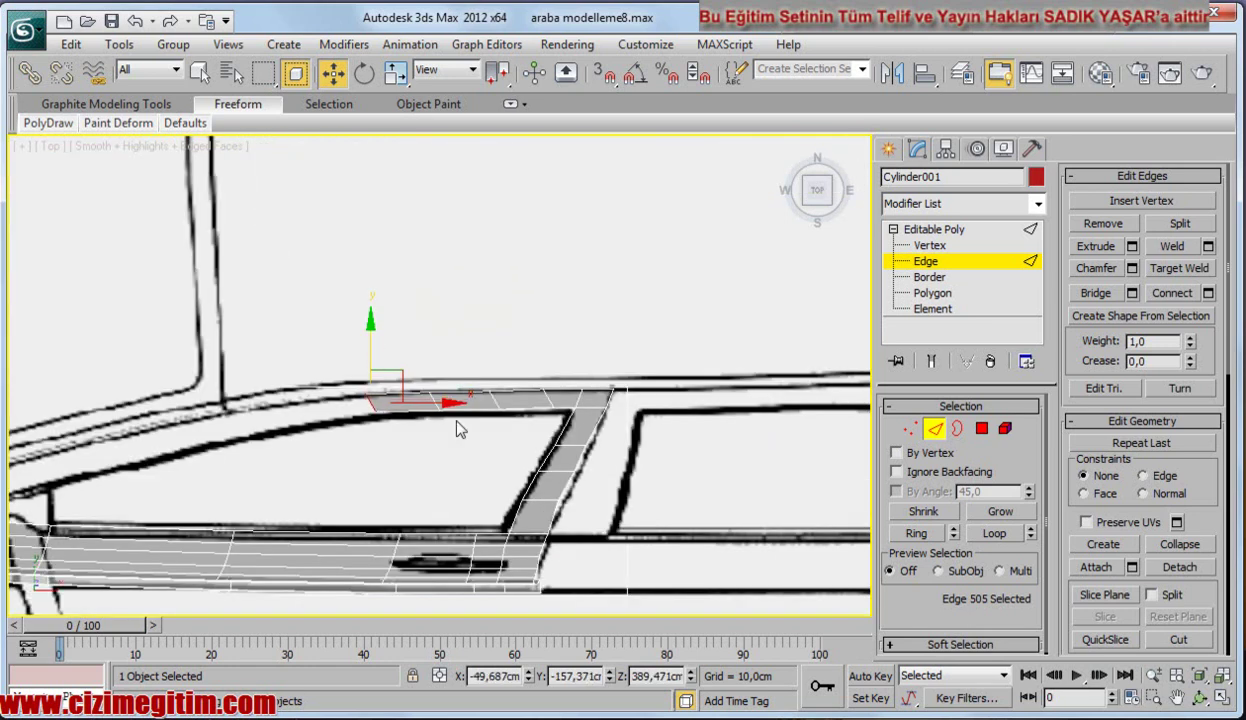
pyautogui.moveTo(447, 402); pyautogui.dragTo(463, 401)
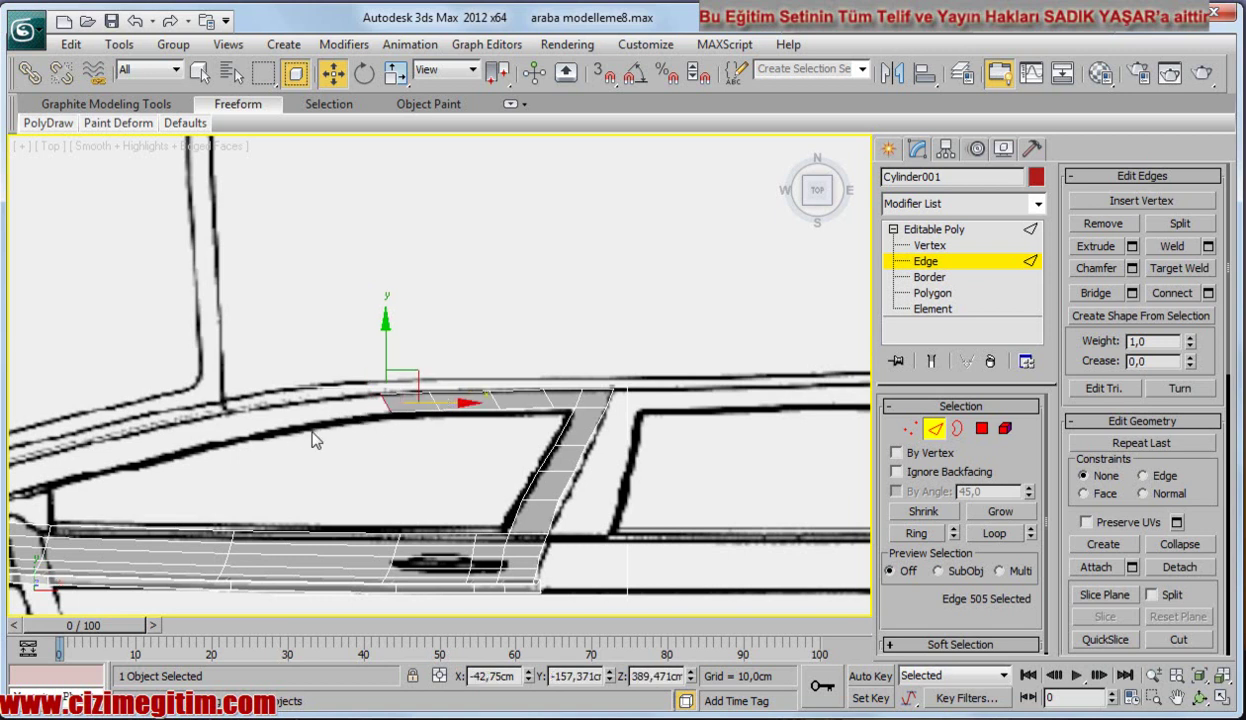
# Extrude one more polygon along the roof curve and extend the strip forward in Top view.
pyautogui.press('f')
pyautogui.scroll(4, 455, 370)
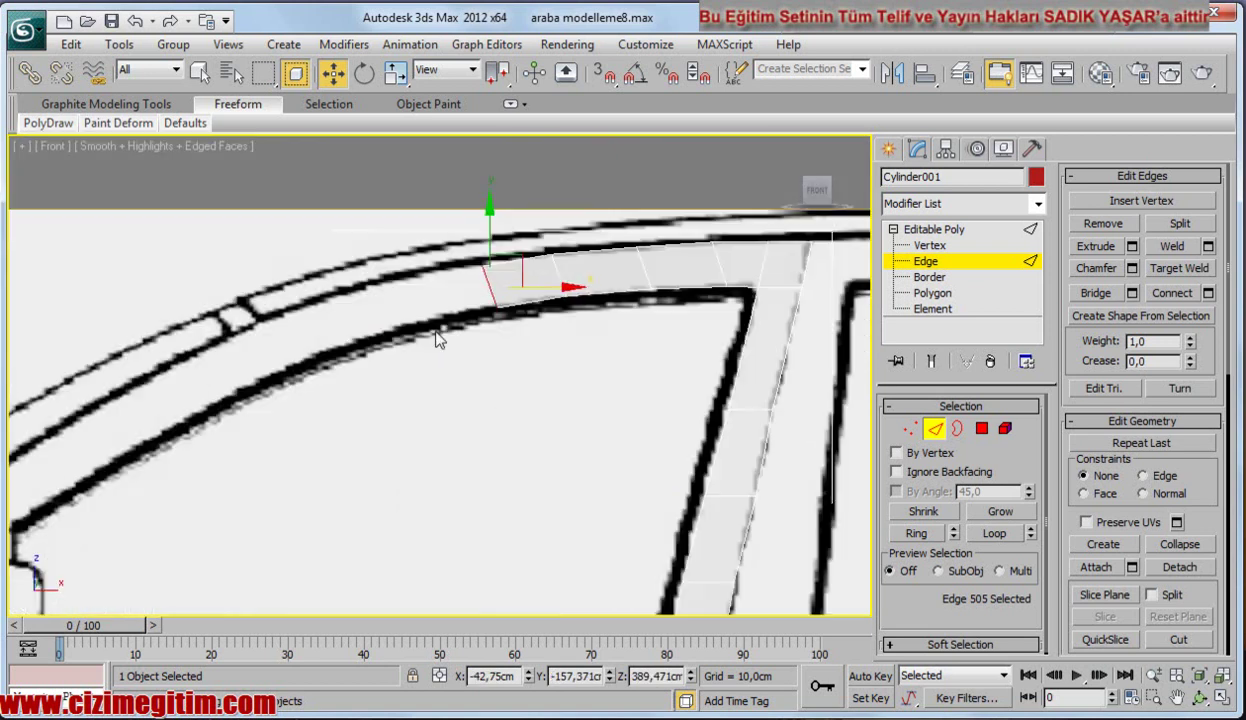
pyautogui.moveTo(488, 230); pyautogui.dragTo(468, 270)
pyautogui.press('t')
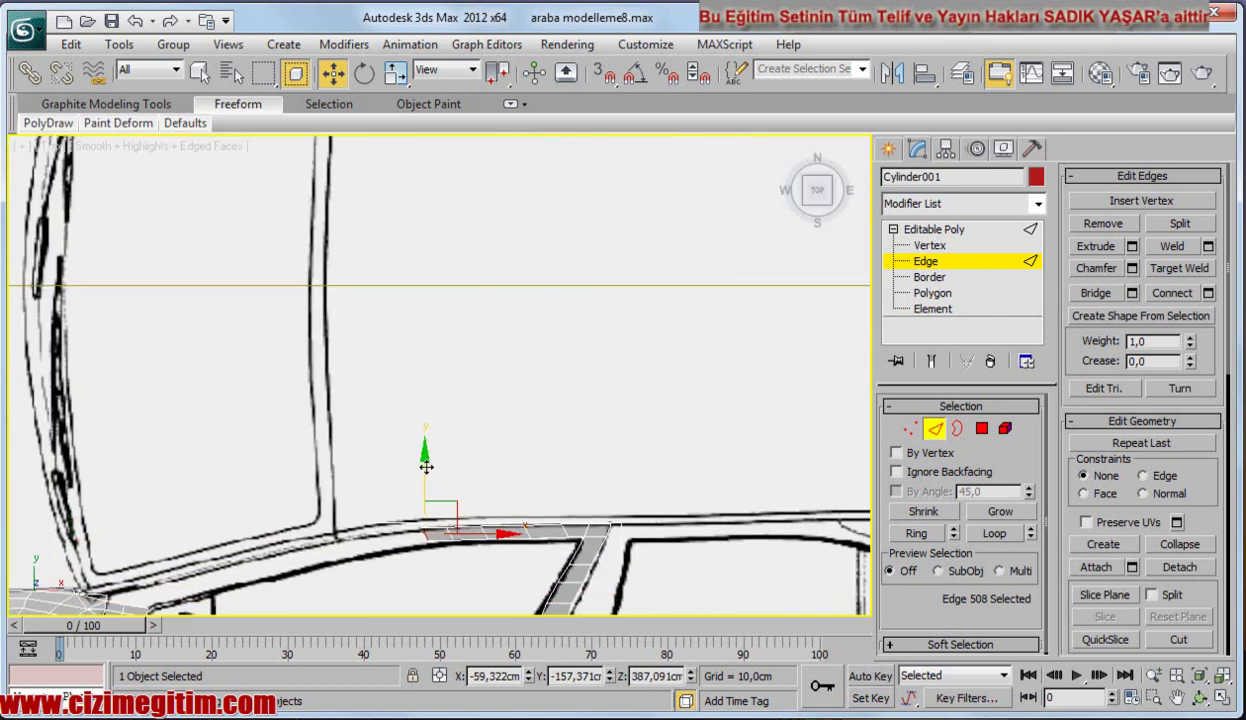
pyautogui.scroll(2, 411, 484)
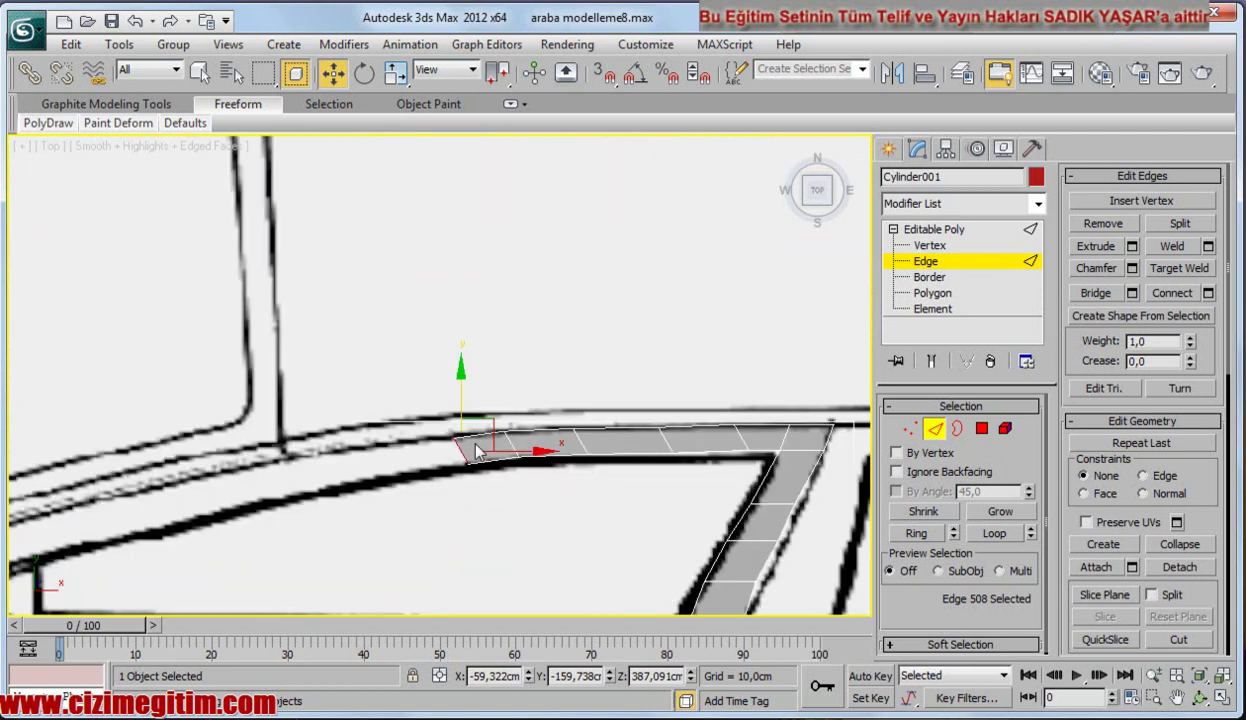
pyautogui.keyDown('shift'); pyautogui.moveTo(493, 428); pyautogui.dragTo(408, 437); pyautogui.keyUp('shift')
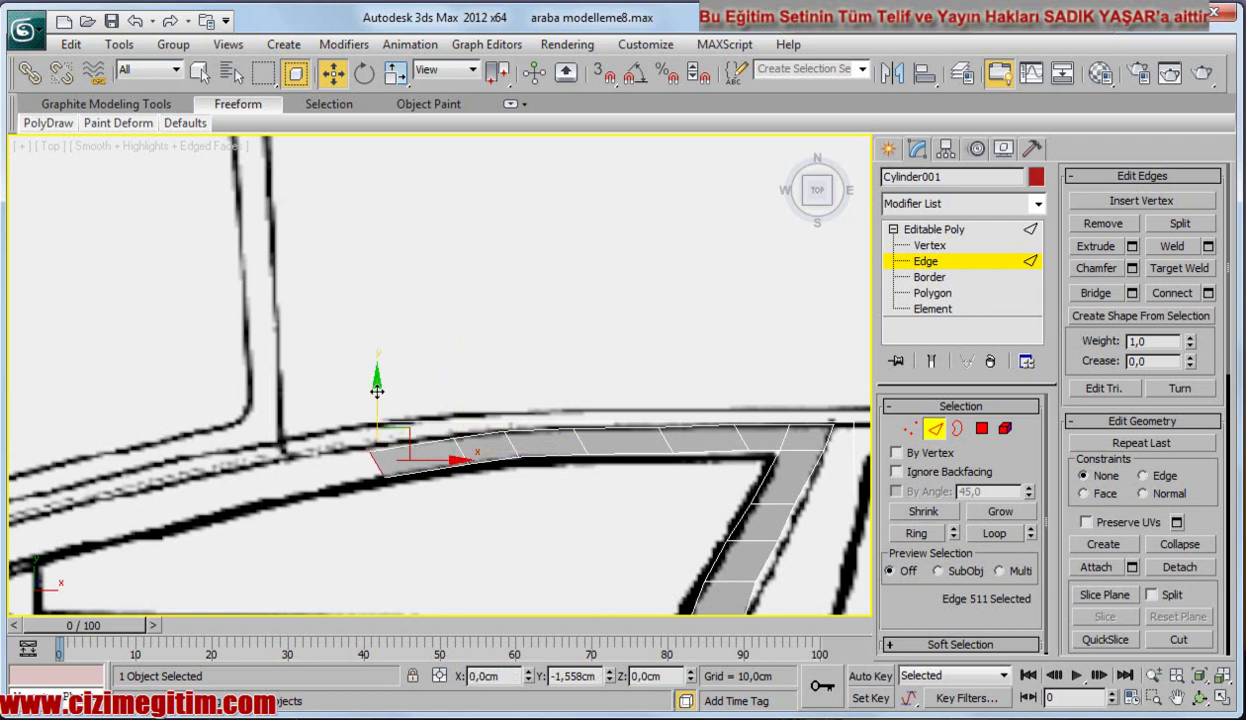
# In Front view, lower the newest edge onto the roof curve.
pyautogui.press('f')
pyautogui.scroll(3, 462, 526)
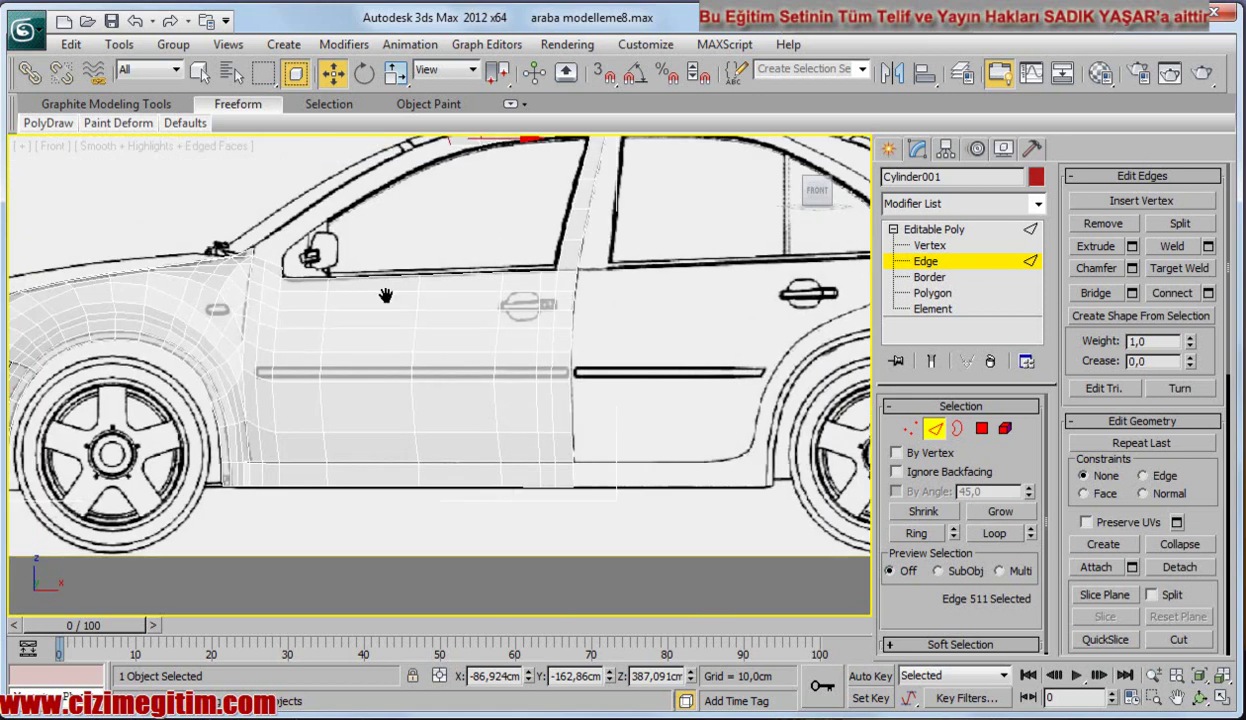
pyautogui.scroll(3, 440, 300)
pyautogui.scroll(2, 431, 411)
pyautogui.scroll(1, 432, 238)
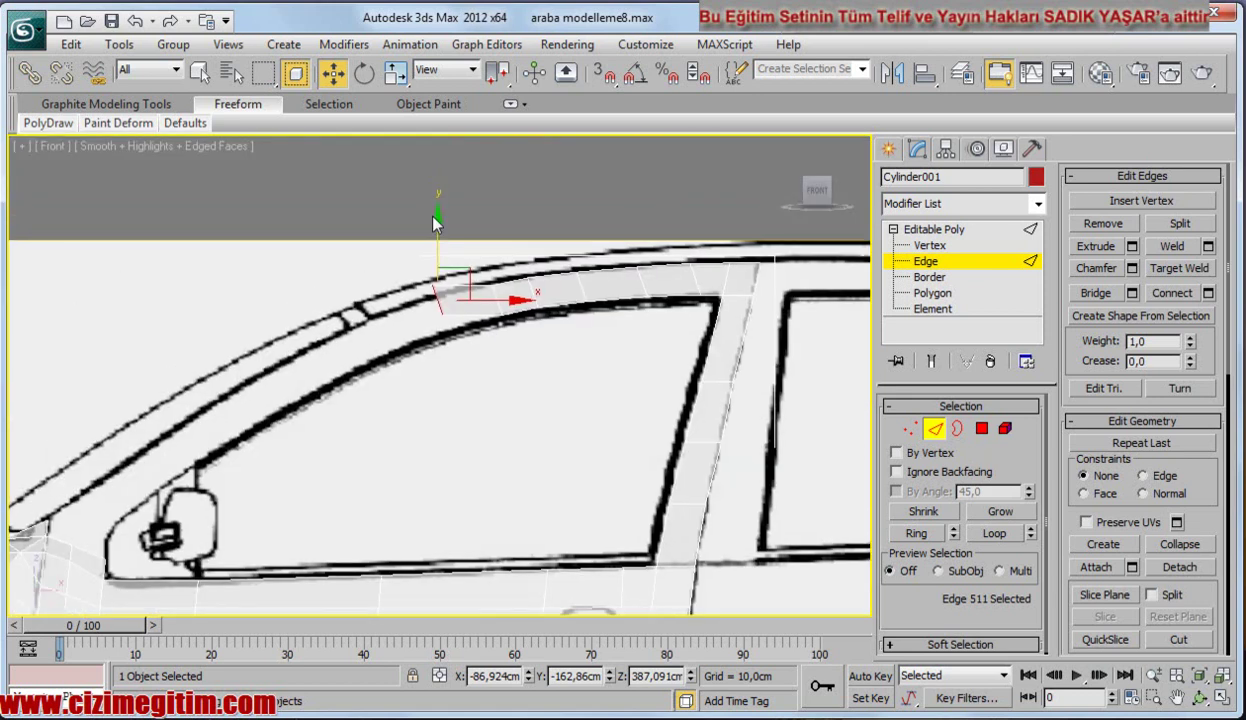
pyautogui.moveTo(435, 211); pyautogui.dragTo(435, 226)
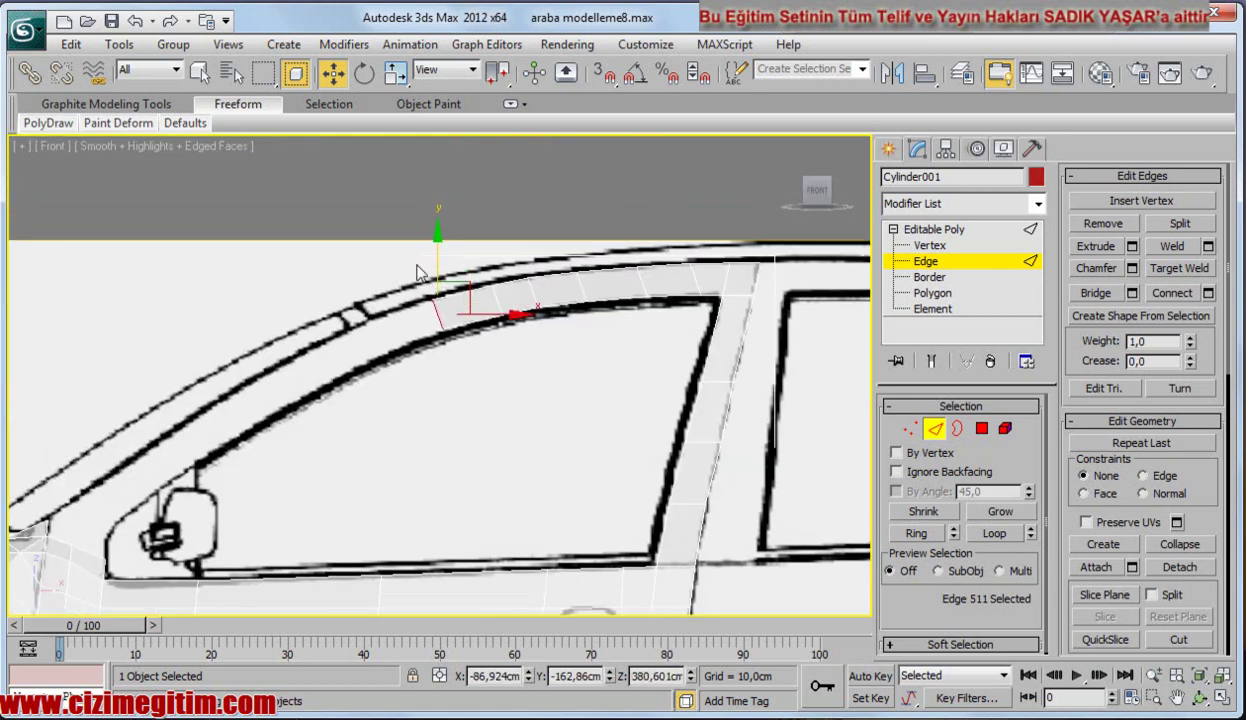
pyautogui.scroll(-1, 400, 318)
# In Left view, nudge the edge to line up with the windshield pillar.
pyautogui.press('l')
pyautogui.scroll(-2, 400, 318)
pyautogui.scroll(2, 489, 208)
pyautogui.scroll(2, 430, 300)
pyautogui.scroll(1, 437, 350)
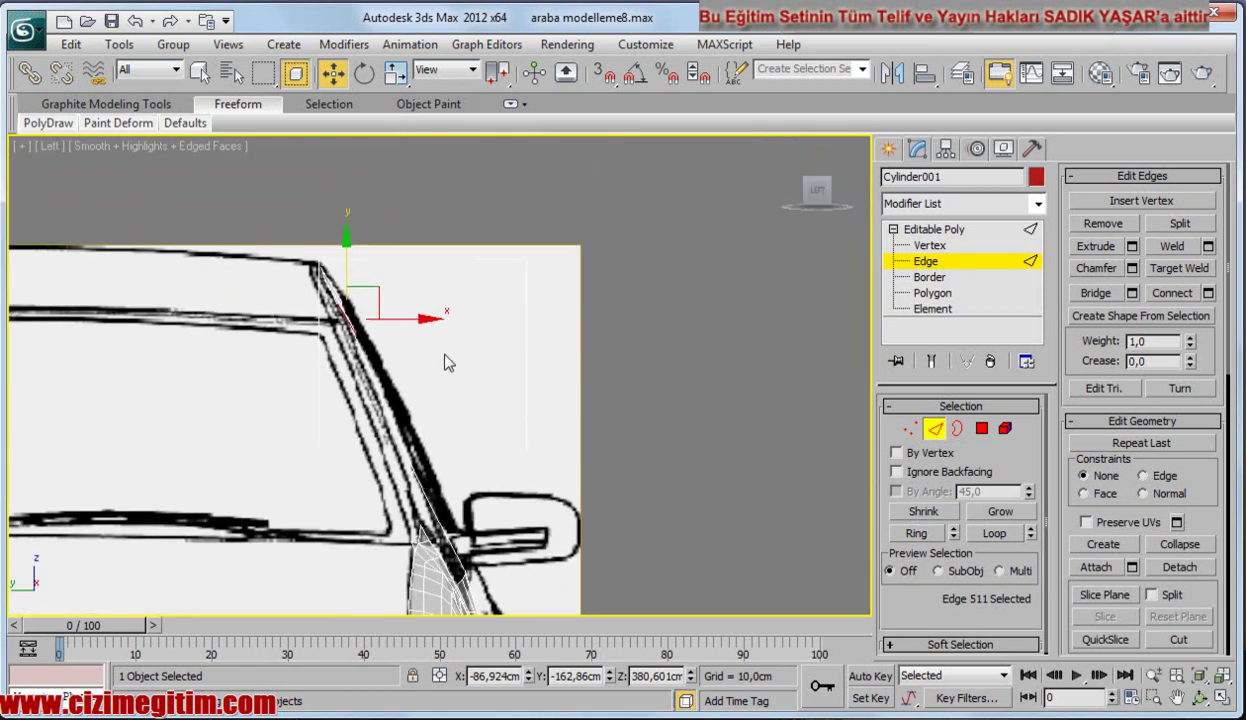
pyautogui.scroll(1, 400, 345)
pyautogui.moveTo(398, 345); pyautogui.dragTo(444, 352, button='middle')
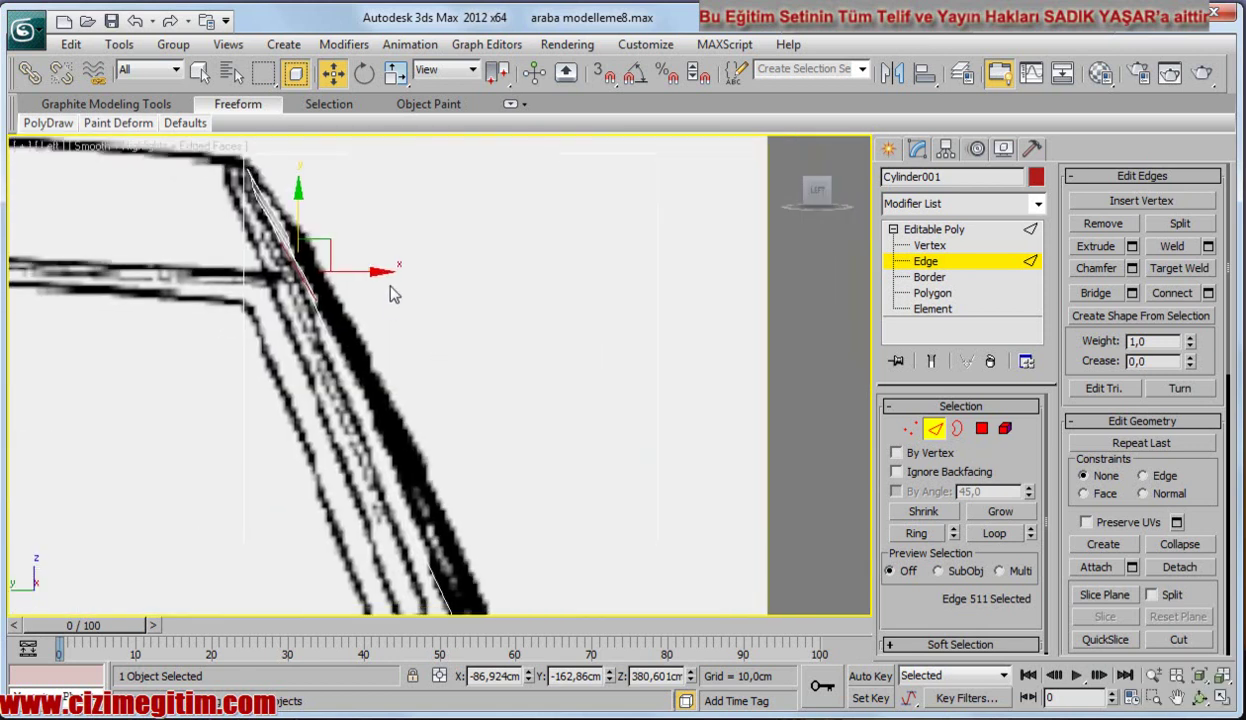
pyautogui.moveTo(383, 271); pyautogui.dragTo(359, 270)
# Select the previous roof edge and shift it toward the windshield pillar in Left view.
pyautogui.press('t')
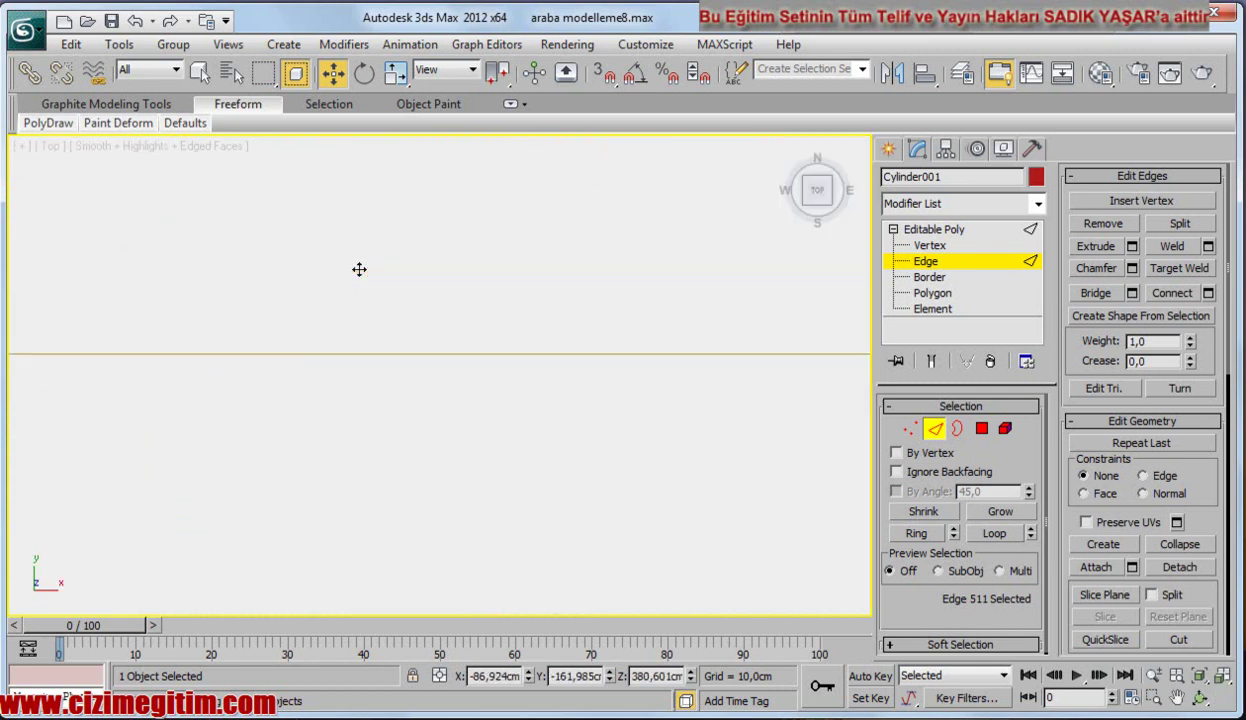
pyautogui.scroll(3, 695, 461)
pyautogui.click(703, 472)
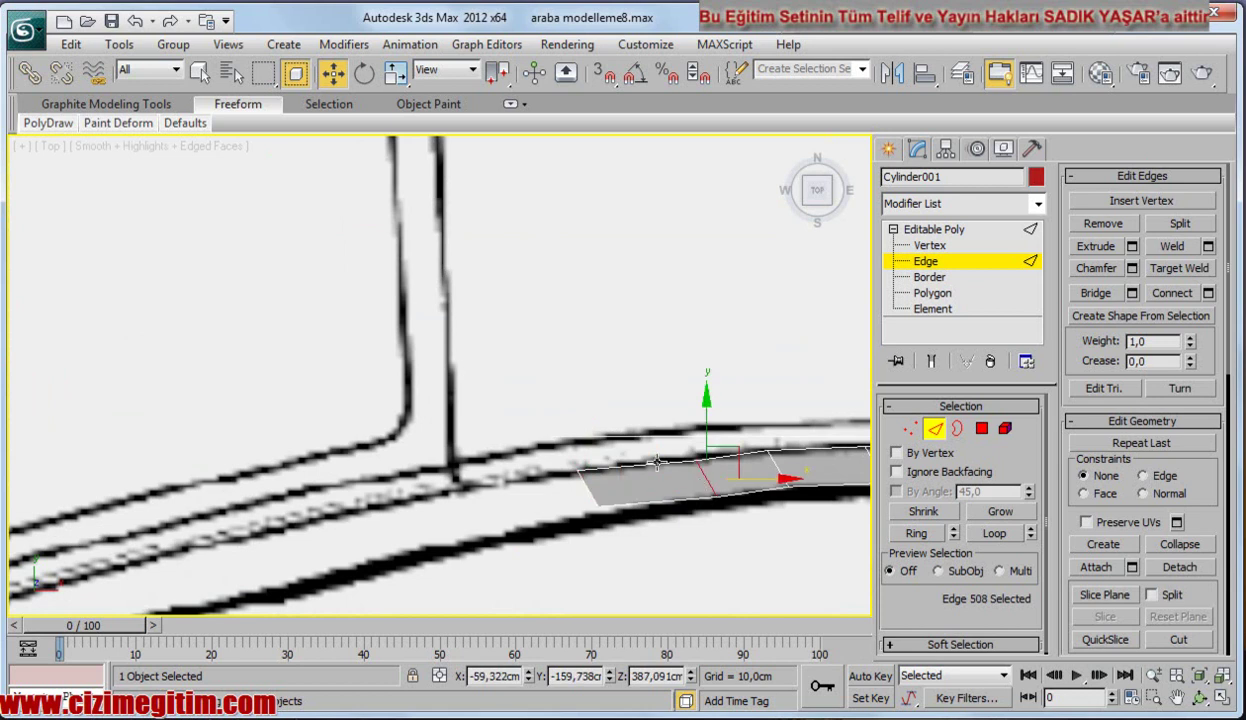
pyautogui.press('l')
pyautogui.scroll(-3, 460, 602)
pyautogui.scroll(4, 519, 253)
pyautogui.moveTo(534, 262); pyautogui.dragTo(533, 262)
# Zoom the Front view in on the roof edge above the front window.
pyautogui.press('f')
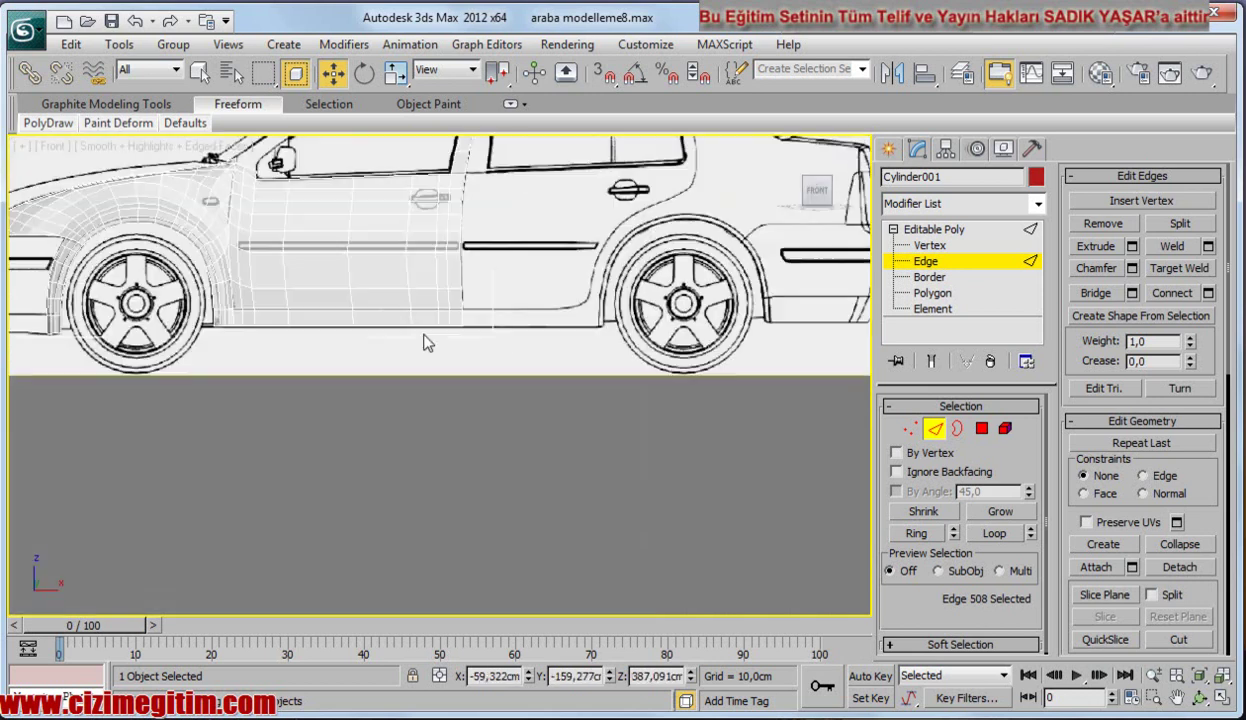
pyautogui.scroll(-5, 512, 339)
pyautogui.scroll(3, 540, 300)
pyautogui.scroll(2, 547, 296)
pyautogui.moveTo(547, 296); pyautogui.dragTo(405, 347, button='middle')
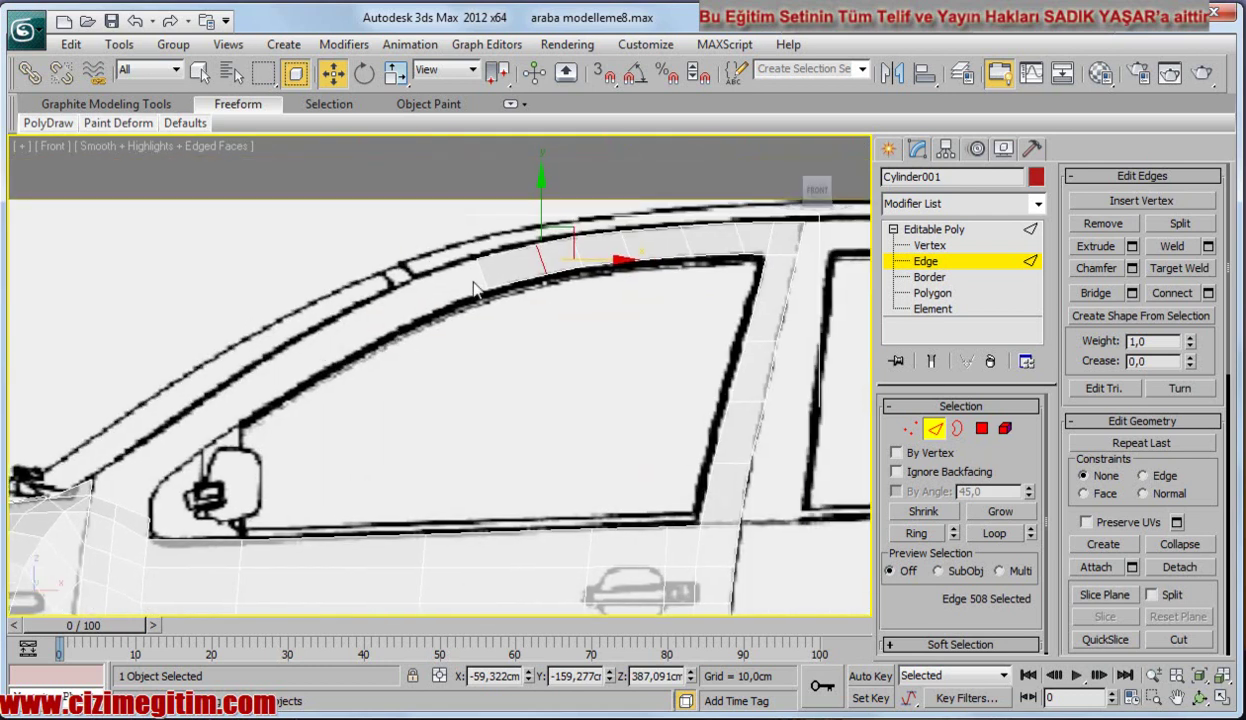
# Select the strip's leading edge and extrude it forward along the roof line.
pyautogui.click(482, 274)
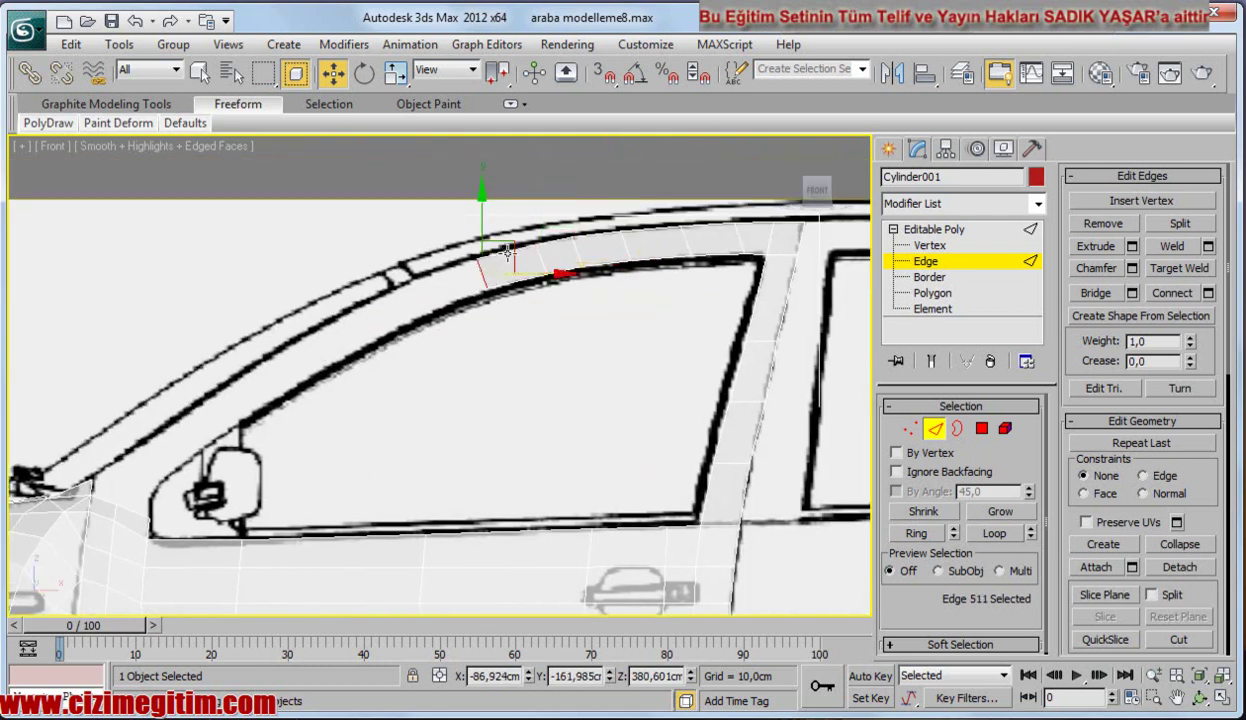
pyautogui.click(473, 261)
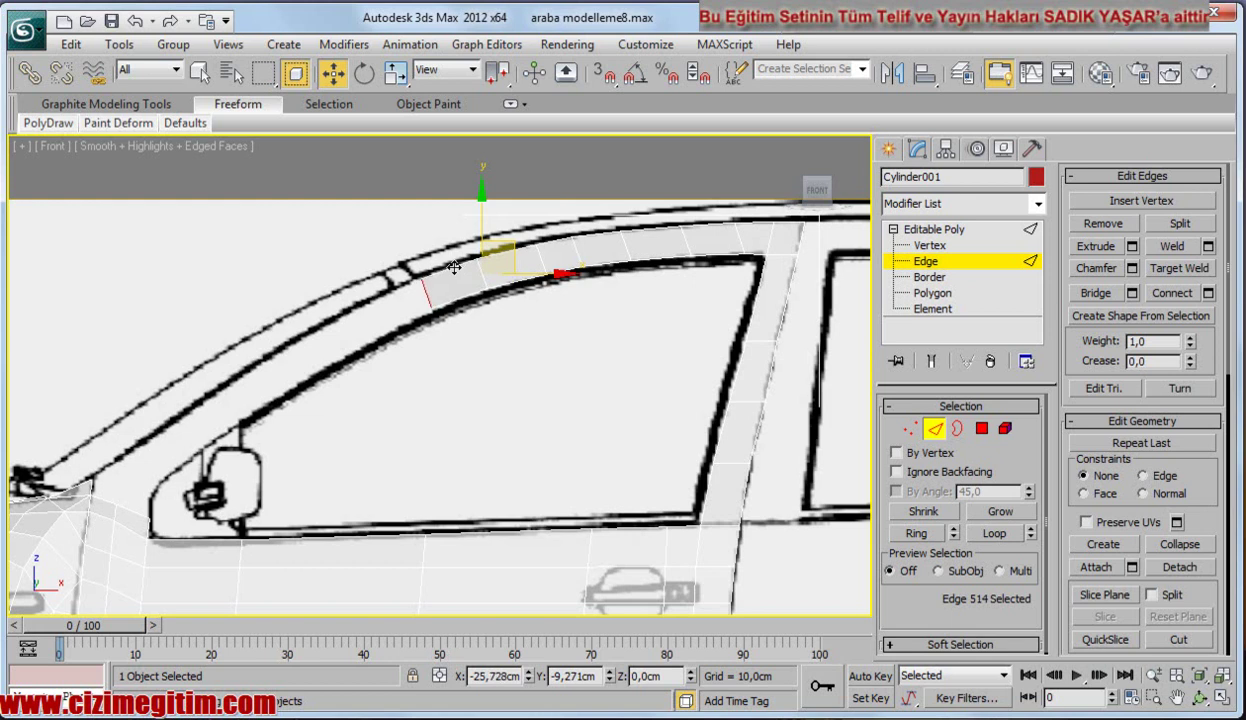
pyautogui.click(418, 280)
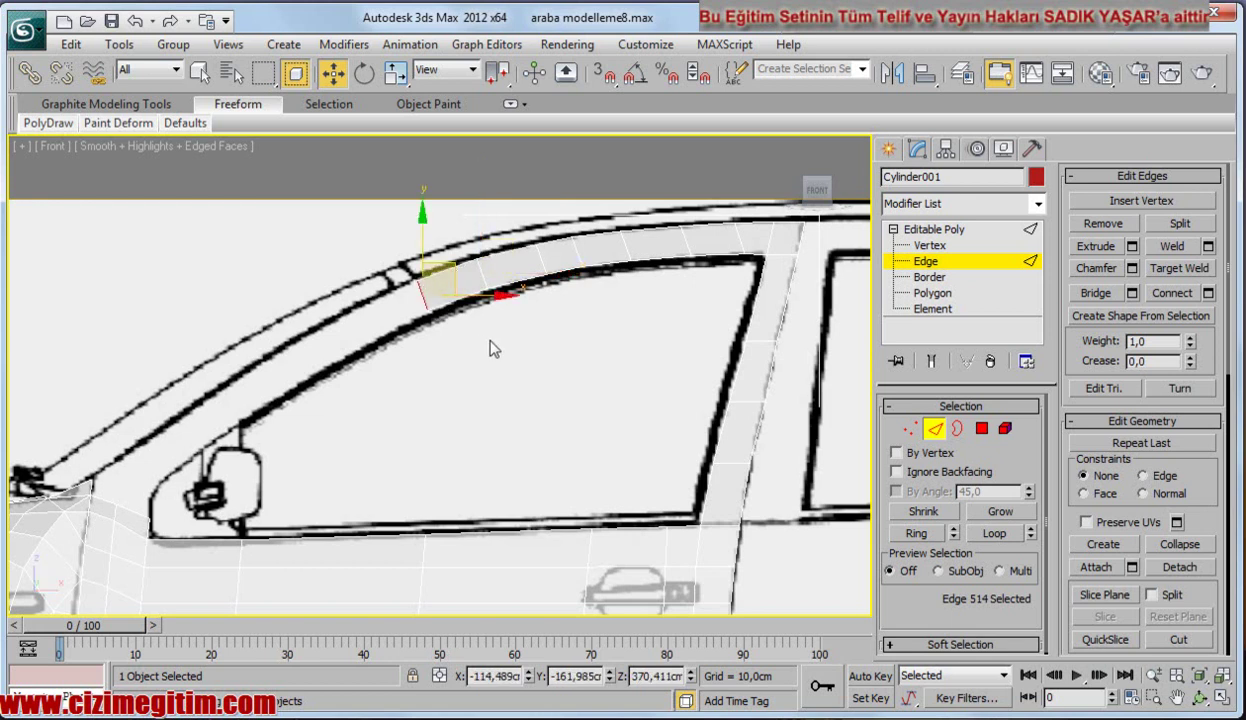
pyautogui.press('e')
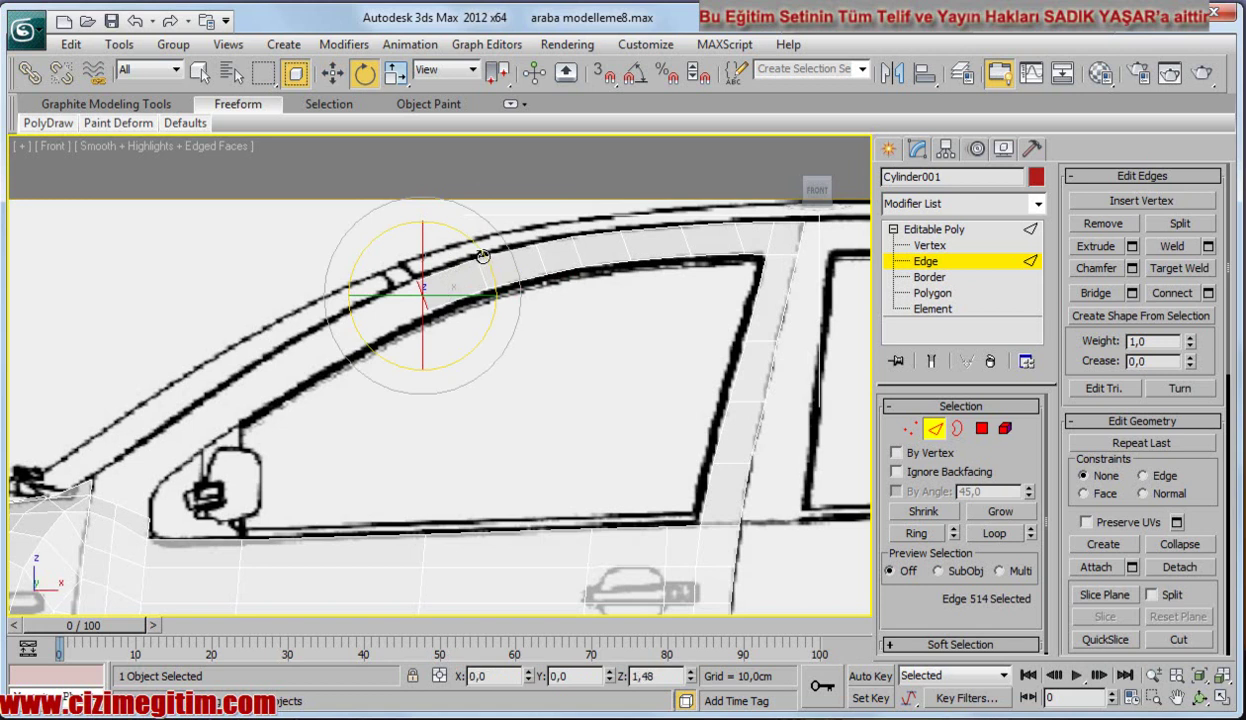
pyautogui.moveTo(476, 330)
pyautogui.mouseDown(button='middle')
pyautogui.moveTo(475, 373)
pyautogui.moveTo(519, 364)
pyautogui.moveTo(510, 318)
pyautogui.mouseUp(button='middle')
pyautogui.scroll(3, 475, 373)
pyautogui.press('w')
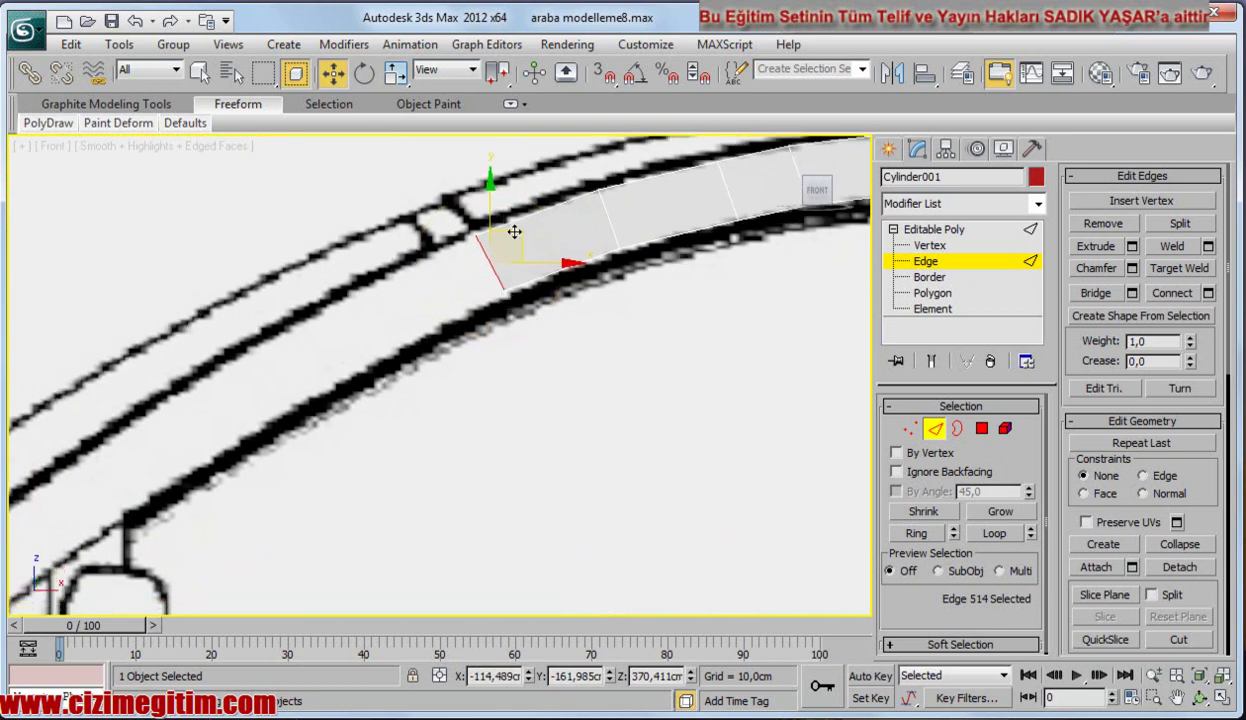
pyautogui.keyDown('shift'); pyautogui.moveTo(502, 229); pyautogui.dragTo(399, 291); pyautogui.keyUp('shift')
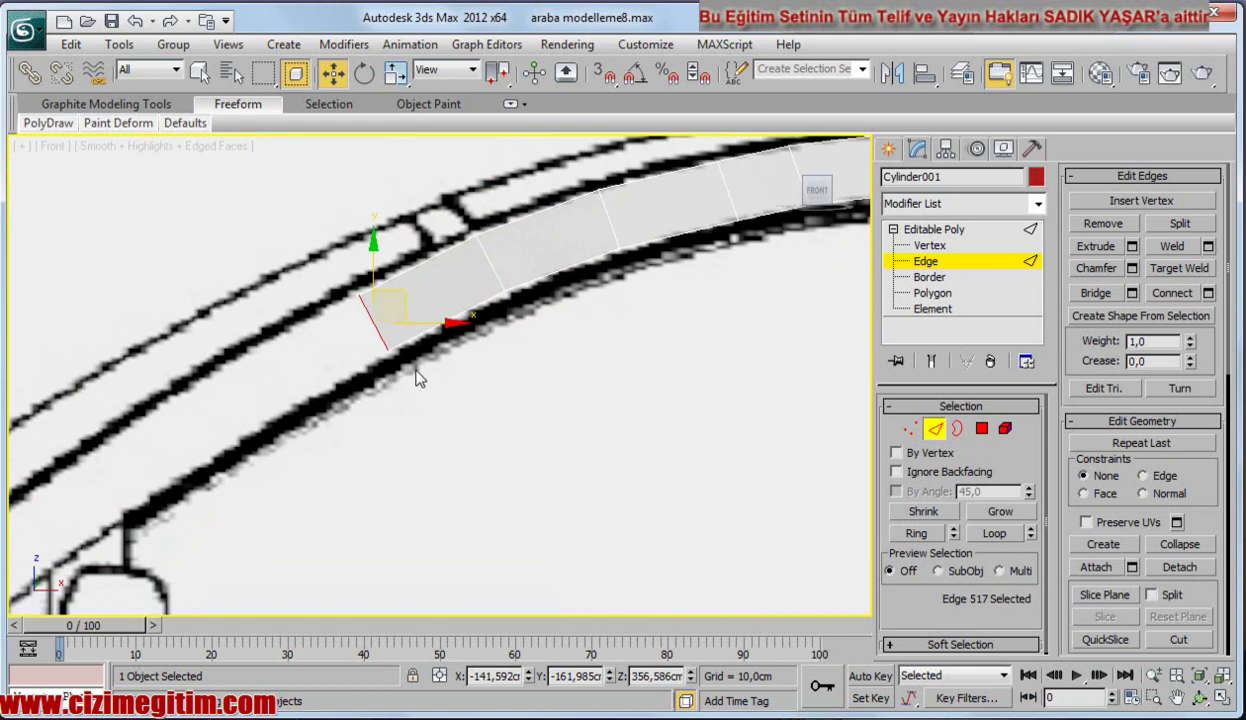
# In Top view, pull the new edge and the previous edge down to follow the roof outline.
pyautogui.press('t')
pyautogui.scroll(3, 410, 377)
pyautogui.moveTo(406, 381); pyautogui.dragTo(444, 345, button='middle')
pyautogui.keyDown('shift'); pyautogui.moveTo(245, 355); pyautogui.dragTo(253, 378); pyautogui.keyUp('shift')
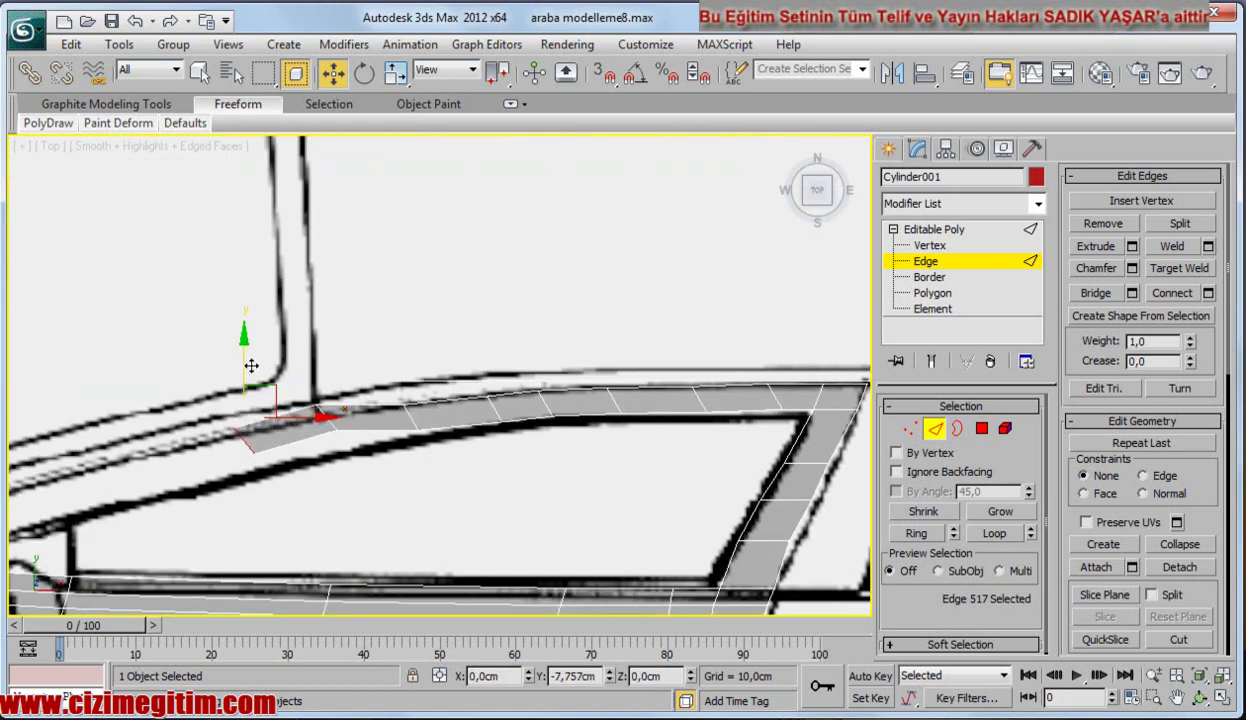
pyautogui.click(322, 405)
pyautogui.moveTo(330, 355); pyautogui.dragTo(335, 370)
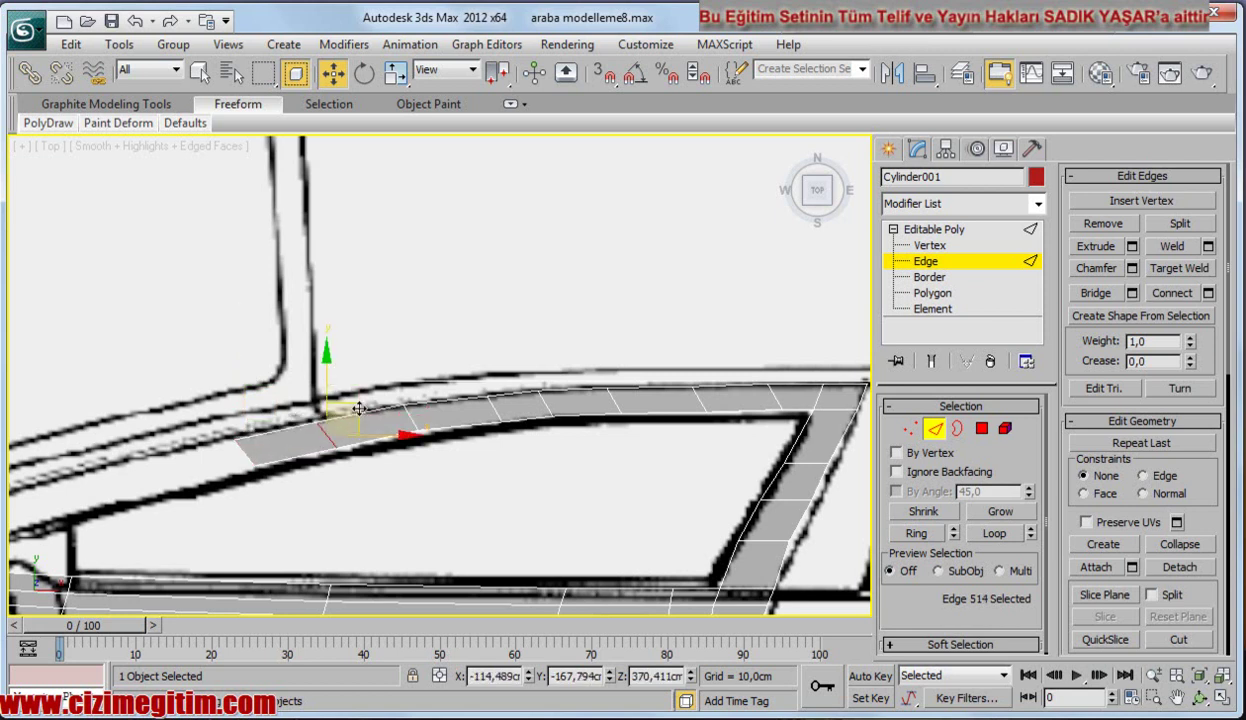
# Select the newest end edge and stretch the new polygon forward along the roof.
pyautogui.moveTo(291, 450)
pyautogui.mouseDown(button='middle')
pyautogui.moveTo(287, 395)
pyautogui.moveTo(437, 282)
pyautogui.moveTo(478, 322)
pyautogui.mouseUp(button='middle')
pyautogui.click(465, 322)
pyautogui.moveTo(469, 301)
pyautogui.keyDown('shift'); pyautogui.mouseDown()
pyautogui.moveTo(415, 316)
pyautogui.moveTo(411, 353)
pyautogui.mouseUp(); pyautogui.keyUp('shift')
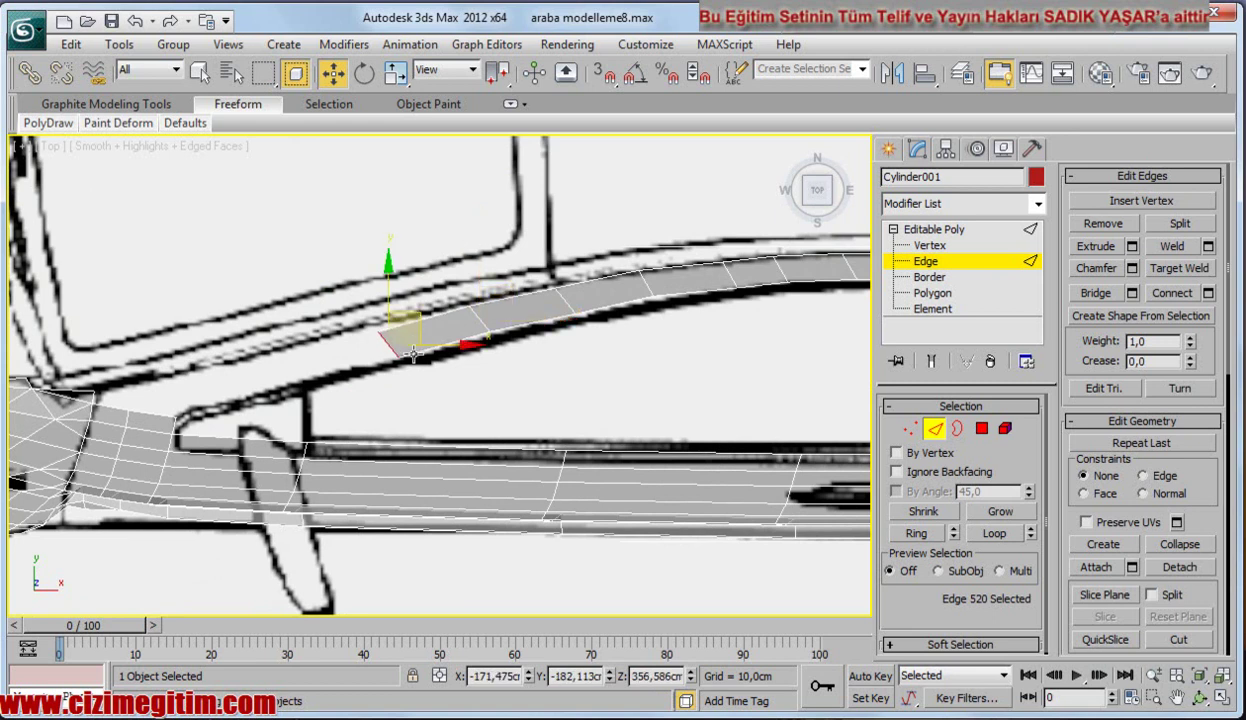
pyautogui.press('r')
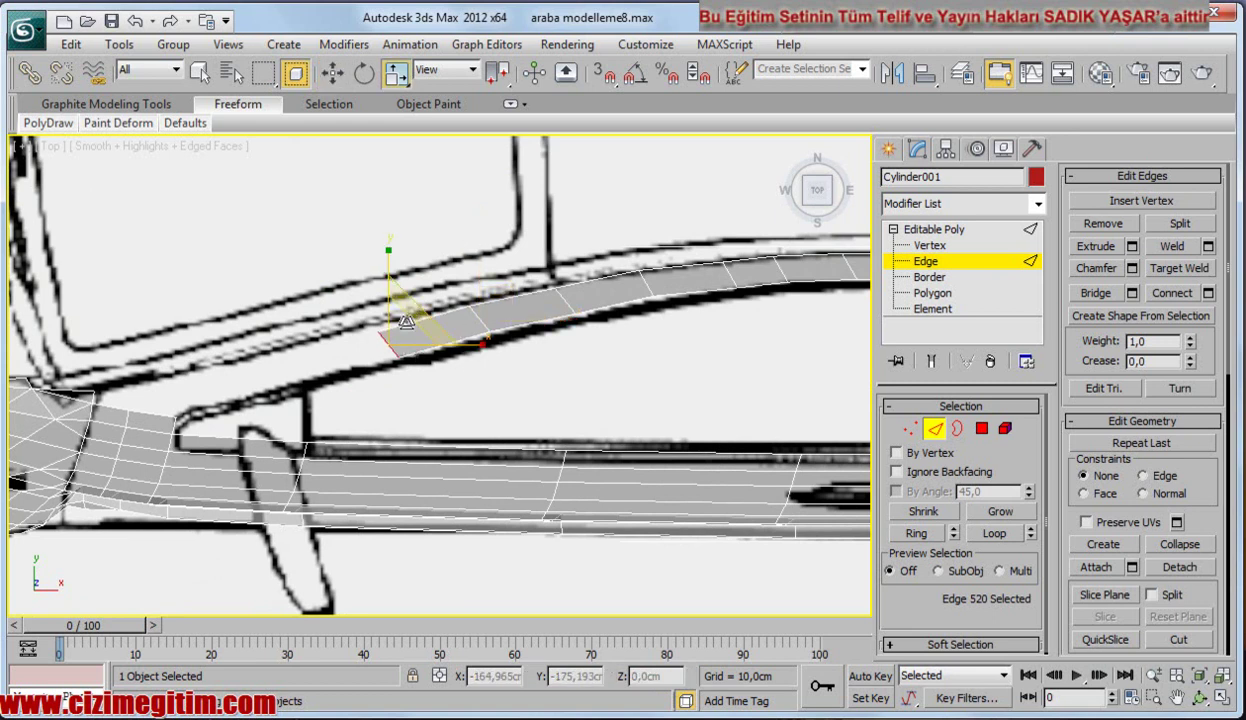
# Scale the strip's end edge about 9% along Y and frame the roof in the Front view.
pyautogui.moveTo(388, 262); pyautogui.dragTo(388, 258)
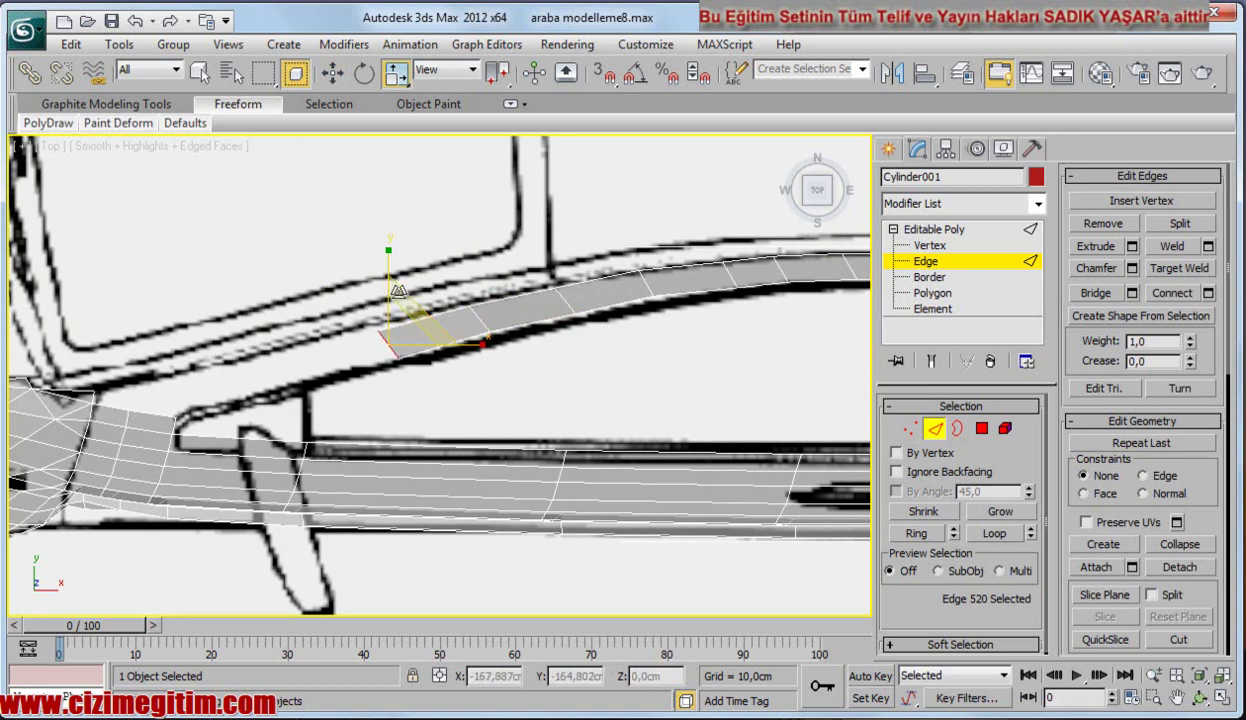
pyautogui.press('f')
pyautogui.moveTo(366, 300)
pyautogui.mouseDown(button='middle')
pyautogui.moveTo(644, 539)
pyautogui.moveTo(470, 360)
pyautogui.mouseUp(button='middle')
pyautogui.scroll(2, 473, 340)
pyautogui.scroll(2, 473, 336)
pyautogui.scroll(2, 465, 372)
pyautogui.press('z')
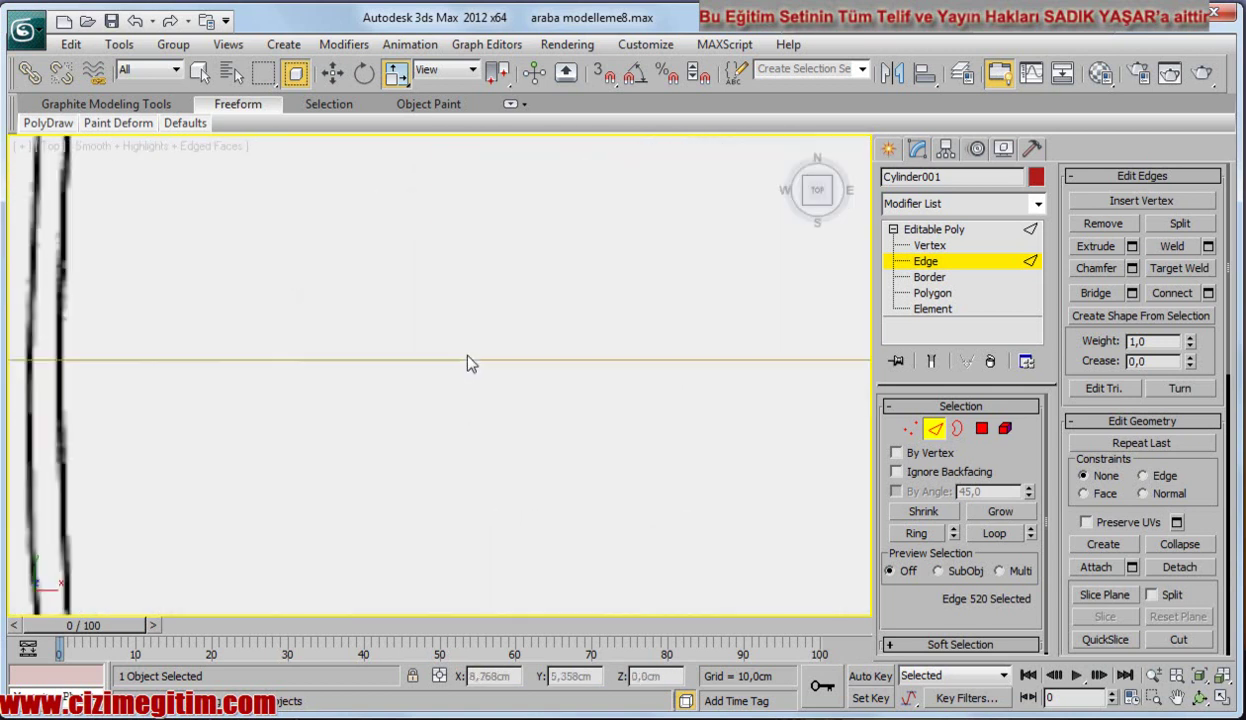
pyautogui.scroll(5, 300, 420)
pyautogui.scroll(3, 297, 419)
# Lower the end edge onto the roof line in the Front view.
pyautogui.press('w')
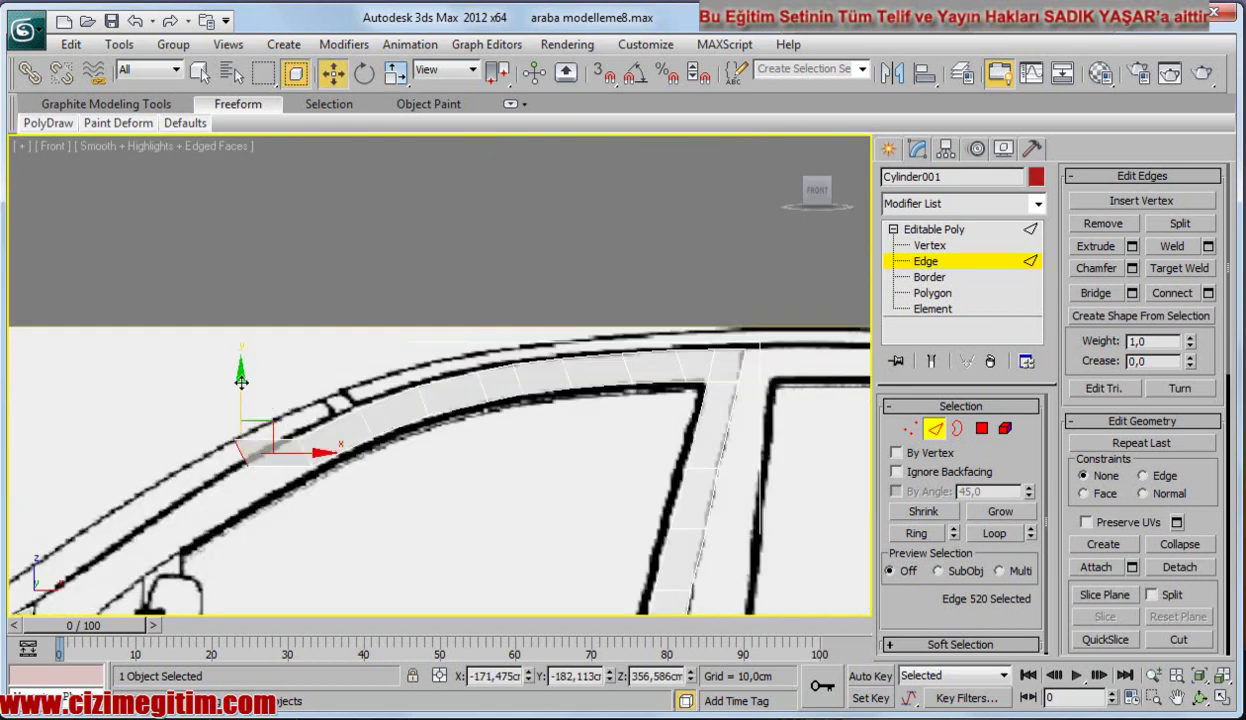
pyautogui.moveTo(252, 404); pyautogui.dragTo(232, 427)
pyautogui.scroll(2, 232, 427)
pyautogui.scroll(2, 337, 411)
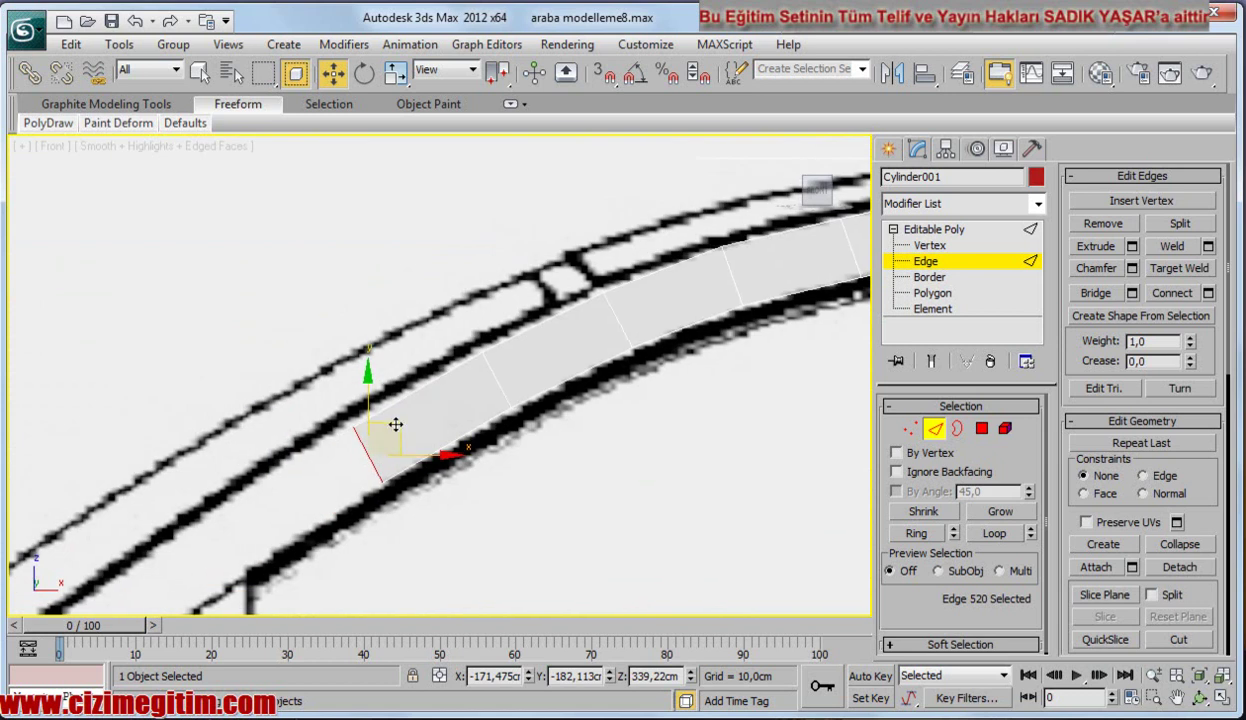
# Widen the end edge to about 122% along X, then move it toward the view centre.
pyautogui.press('r')
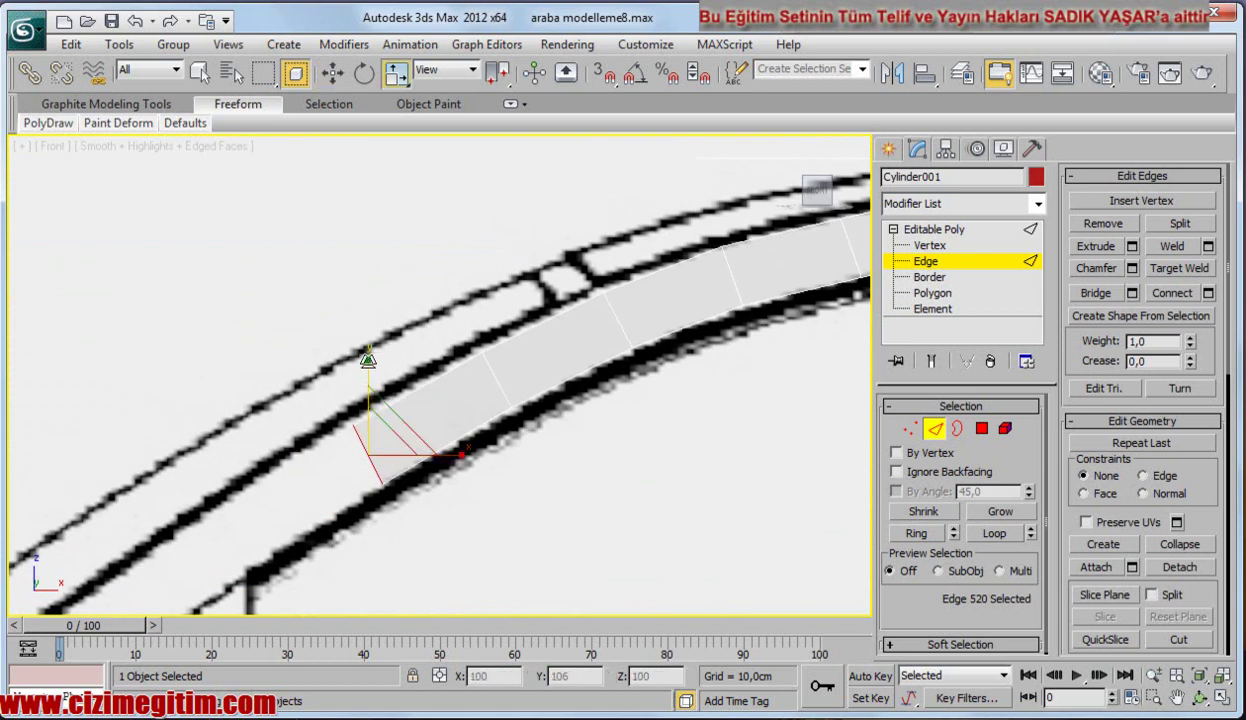
pyautogui.moveTo(460, 450); pyautogui.dragTo(490, 442)
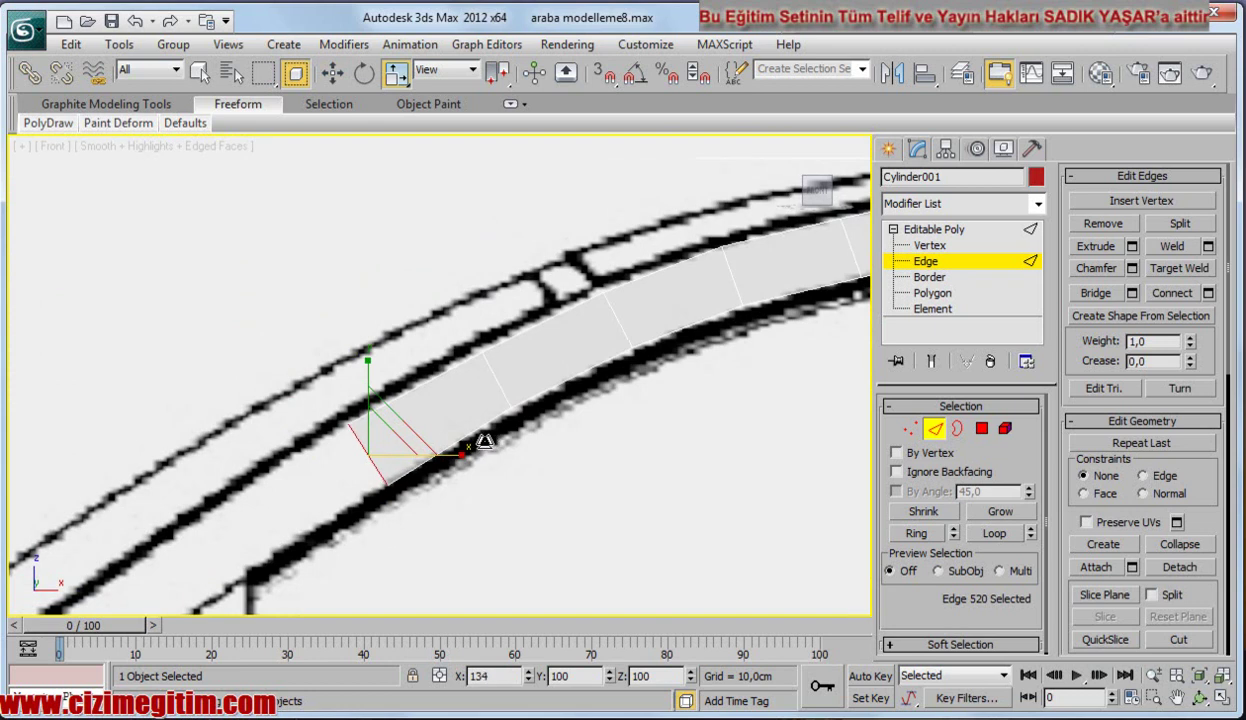
pyautogui.moveTo(490, 442); pyautogui.dragTo(473, 440)
pyautogui.moveTo(364, 455)
pyautogui.mouseDown(button='middle')
pyautogui.moveTo(384, 397)
pyautogui.moveTo(374, 391)
pyautogui.mouseUp(button='middle')
pyautogui.press('w')
pyautogui.moveTo(444, 366)
pyautogui.mouseDown(button='middle')
pyautogui.moveTo(462, 314)
pyautogui.moveTo(508, 281)
pyautogui.mouseUp(button='middle')
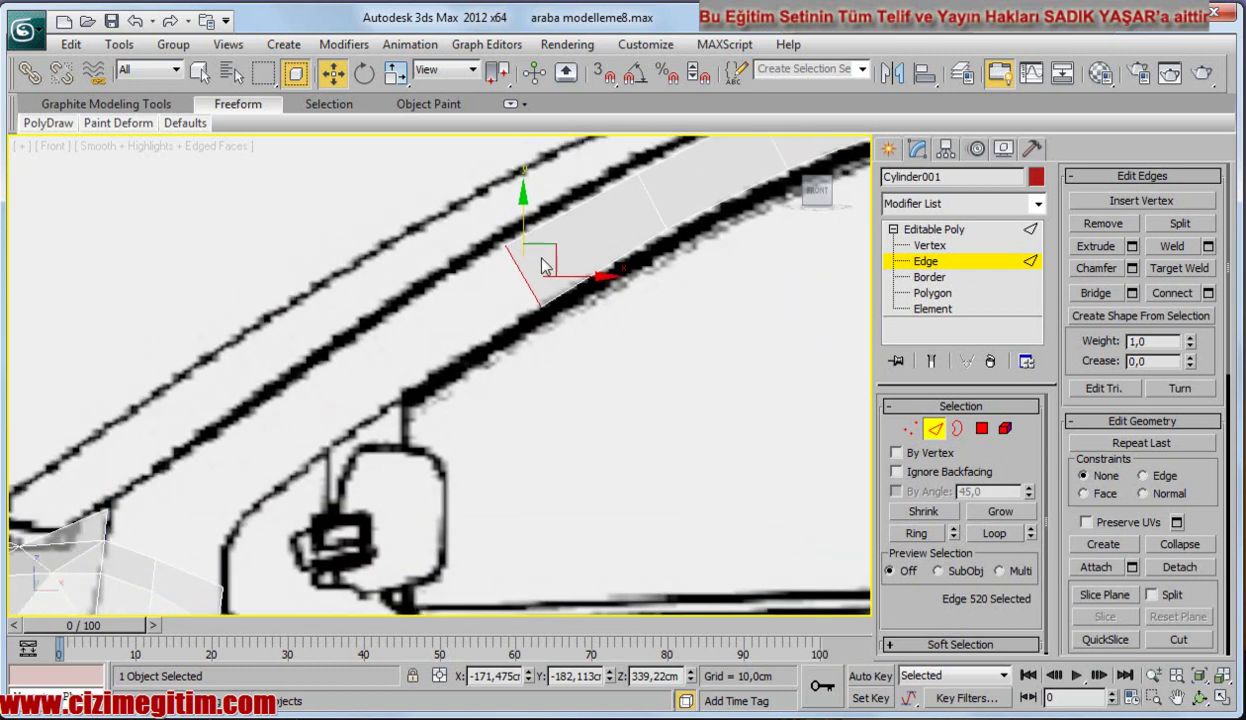
# Extrude another polygon forward down the roof and shift its edges onto the pillar outline in Left view.
pyautogui.moveTo(540, 248)
pyautogui.keyDown('shift'); pyautogui.mouseDown()
pyautogui.moveTo(466, 298)
pyautogui.moveTo(464, 316)
pyautogui.mouseUp(); pyautogui.keyUp('shift')
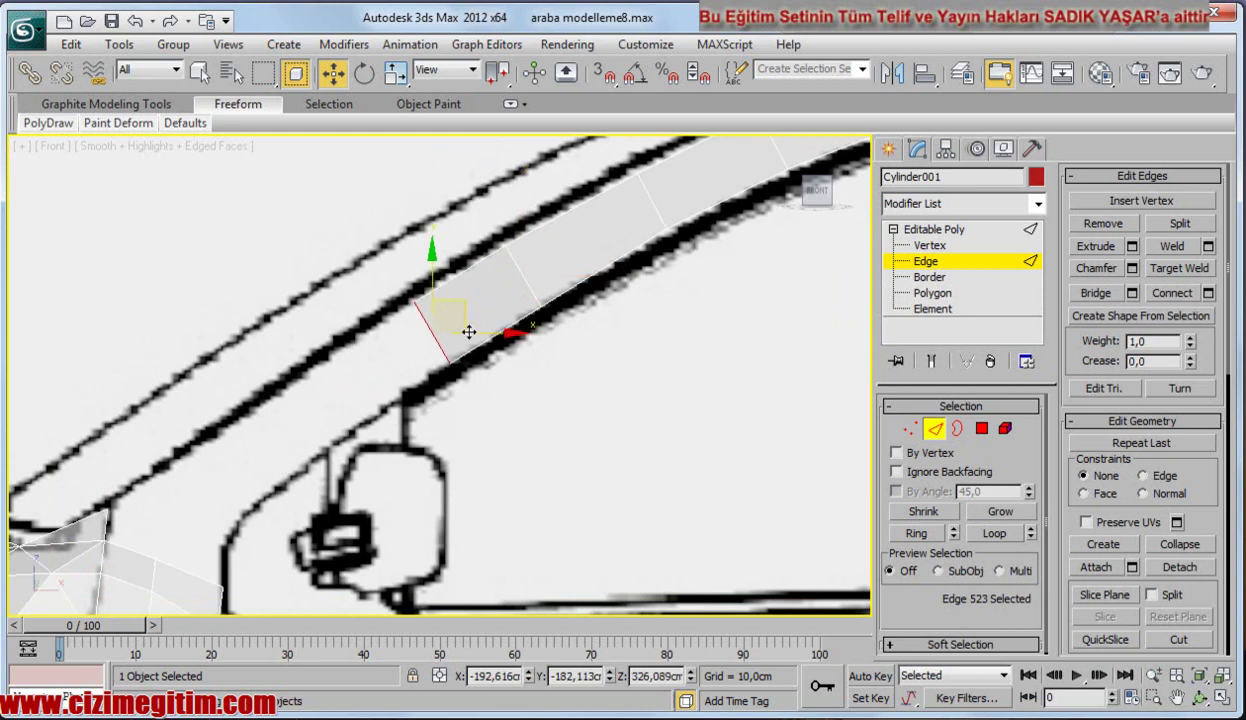
pyautogui.press('l')
pyautogui.scroll(3, 514, 292)
pyautogui.scroll(1, 526, 322)
pyautogui.scroll(1, 526, 322)
pyautogui.click(468, 312)
pyautogui.moveTo(491, 303); pyautogui.dragTo(499, 304)
pyautogui.click(427, 257)
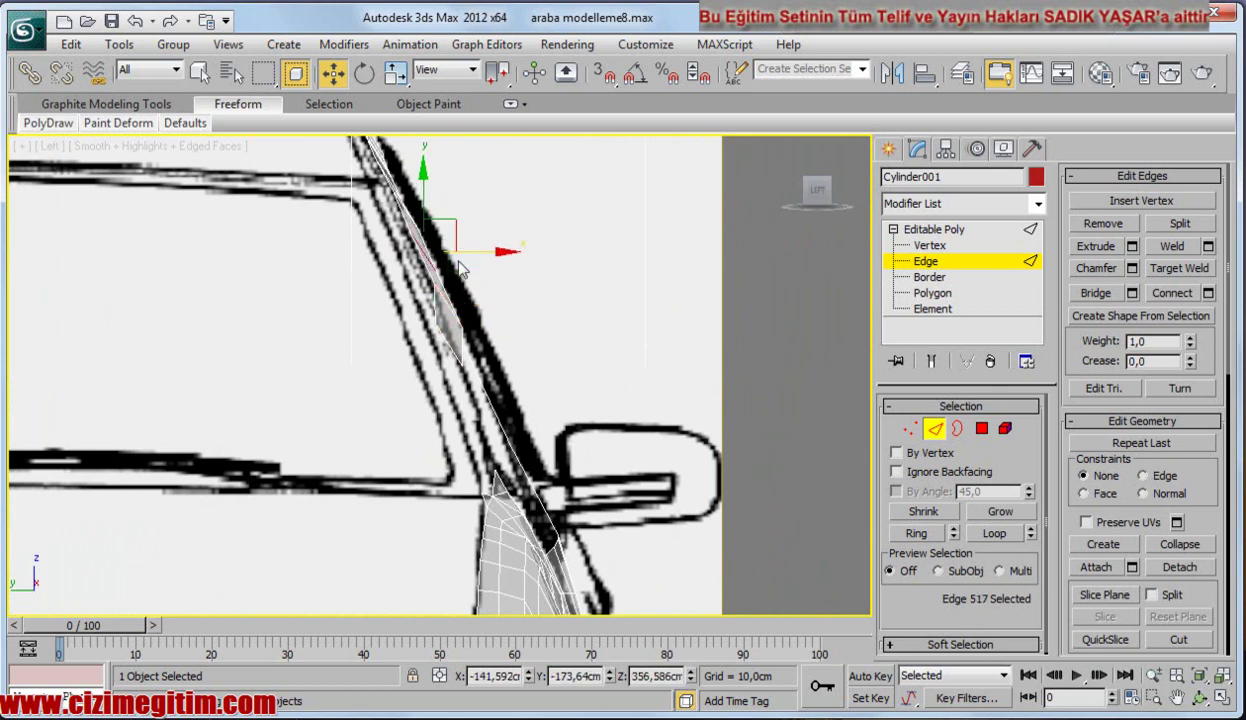
pyautogui.click(446, 346)
pyautogui.moveTo(518, 345); pyautogui.dragTo(543, 342)
# Extrude the strip further down the windshield pillar from the Front view.
pyautogui.press('t')
pyautogui.scroll(3, 300, 378)
pyautogui.scroll(2, 340, 384)
pyautogui.scroll(3, 466, 333)
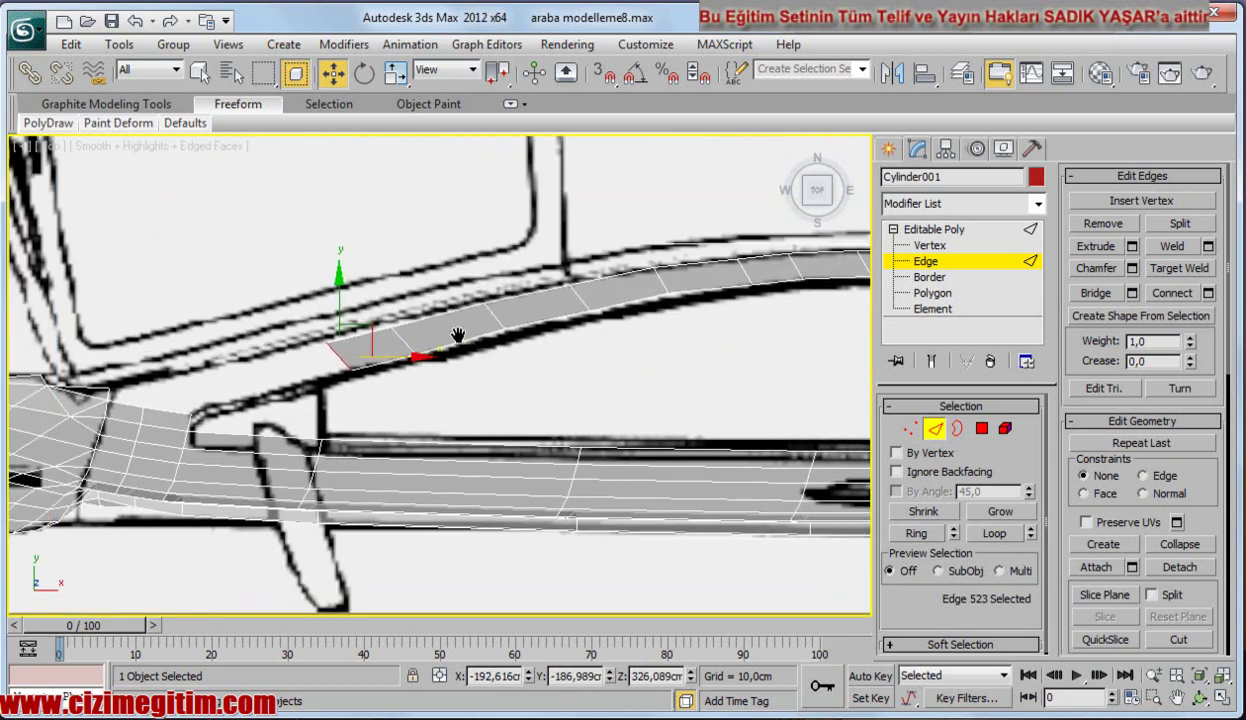
pyautogui.press('f')
pyautogui.scroll(2, 548, 437)
pyautogui.scroll(2, 510, 438)
pyautogui.scroll(2, 495, 438)
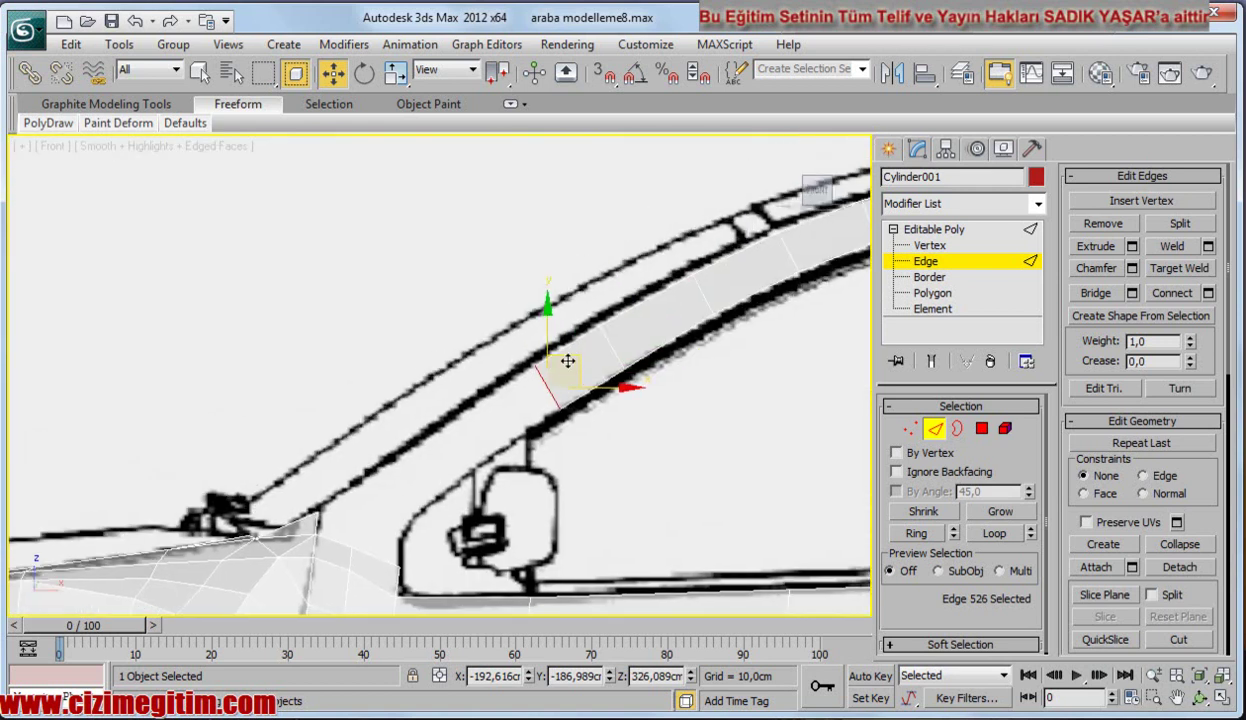
pyautogui.keyDown('shift'); pyautogui.moveTo(571, 360); pyautogui.dragTo(493, 430); pyautogui.keyUp('shift')
# Adjust the new end edge along the pillar in the Left view.
pyautogui.moveTo(493, 430); pyautogui.dragTo(470, 372, button='middle')
pyautogui.scroll(-5, 470, 372)
pyautogui.press('l')
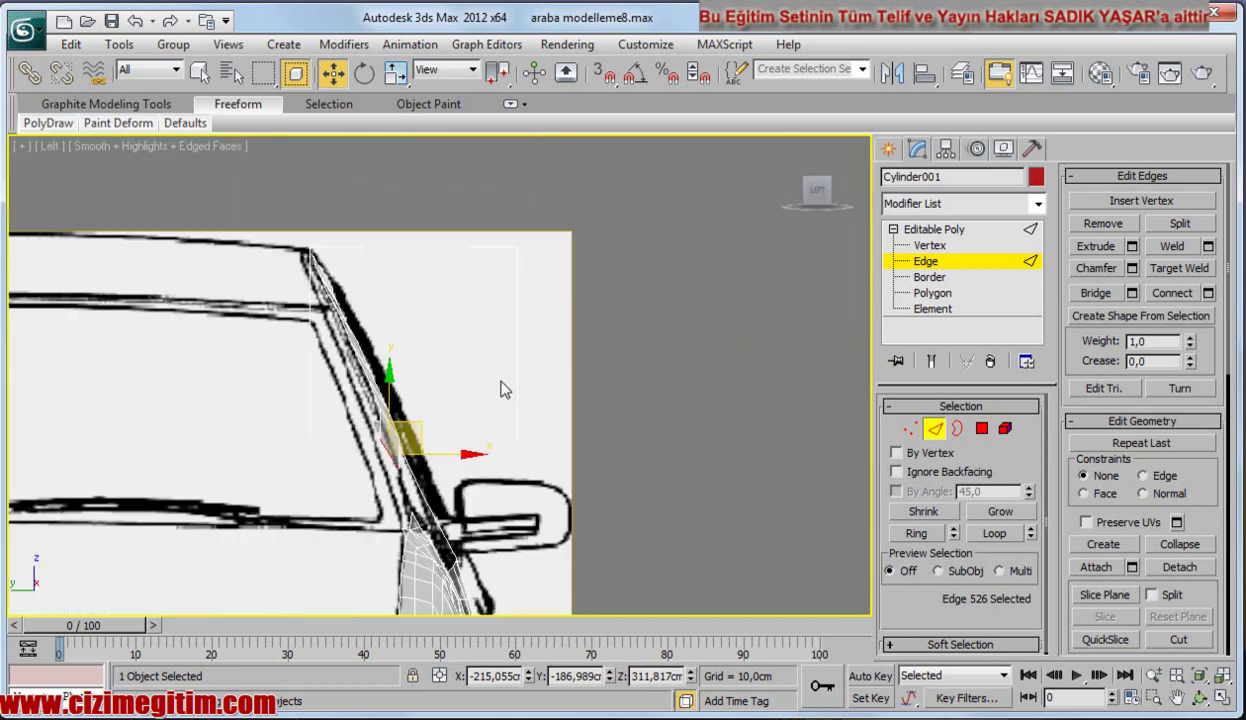
pyautogui.moveTo(464, 447); pyautogui.dragTo(459, 453)
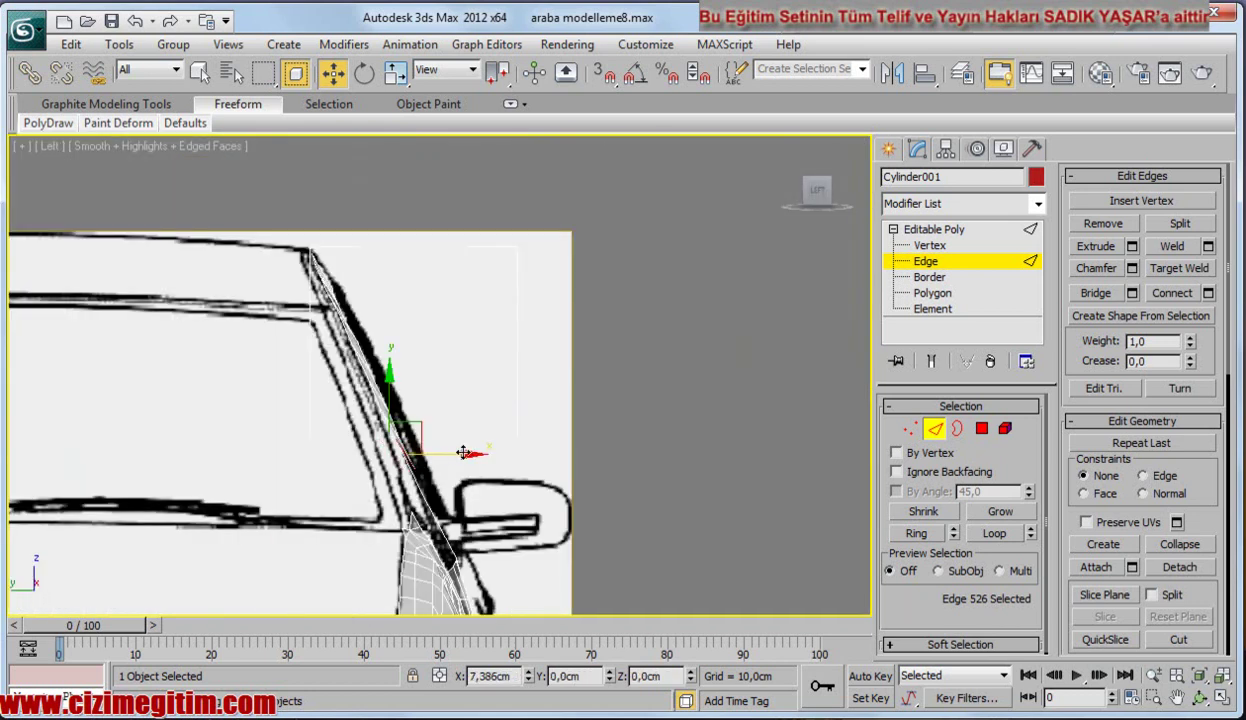